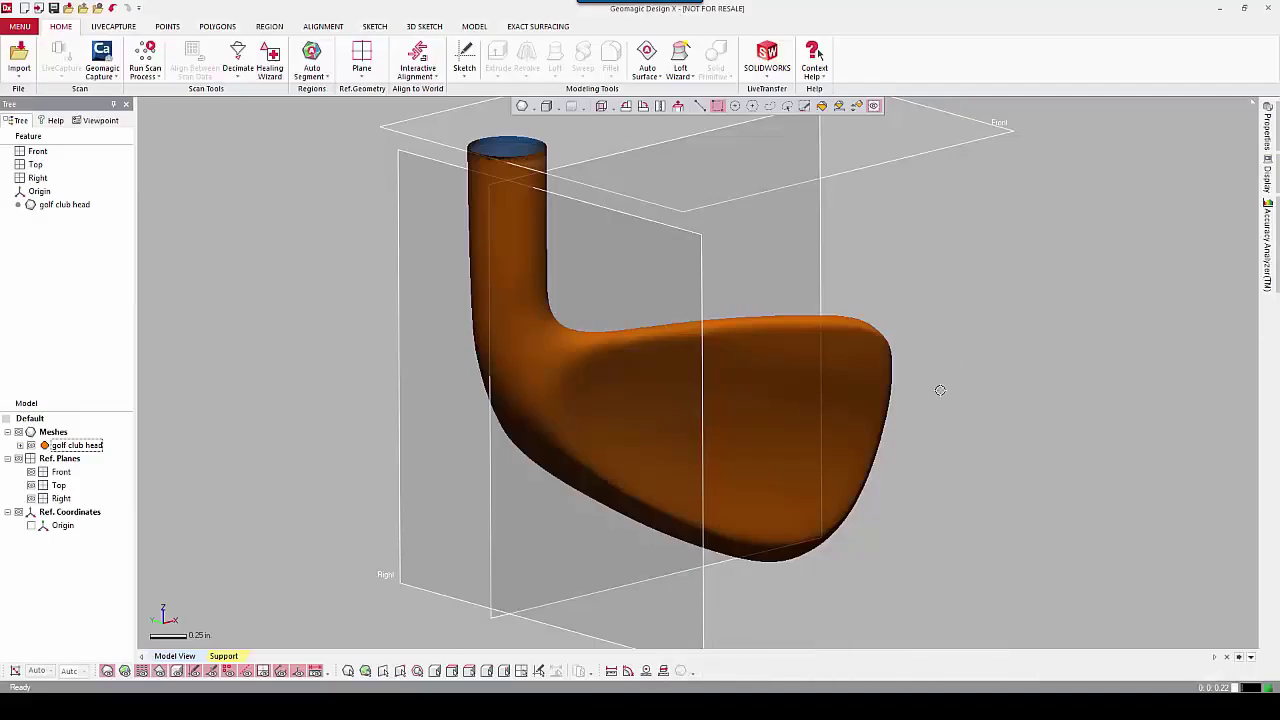
- Orbit to the clubface and switch the scan to shaded-with-poly-edges display
mouse_move(937, 386)
right_mouse_down()
mouse_move(790, 392)
mouse_move(683, 280)
right_mouse_up()
mouse_move(697, 434)
right_mouse_down()
mouse_move(420, 383)
mouse_move(430, 306)
mouse_move(703, 383)
mouse_move(551, 369)
mouse_move(802, 374)
mouse_move(394, 314)
mouse_move(851, 289)
right_mouse_up()
scroll(703, 383, "up", 3)
mouse_move(640, 323)
right_mouse_down()
mouse_move(643, 428)
mouse_move(960, 349)
right_mouse_up()
scroll(786, 377, "up", 2)
scroll(794, 377, "up", 2)
mouse_move(794, 377)
right_mouse_down()
mouse_move(829, 434)
mouse_move(766, 371)
mouse_move(773, 383)
right_mouse_up()
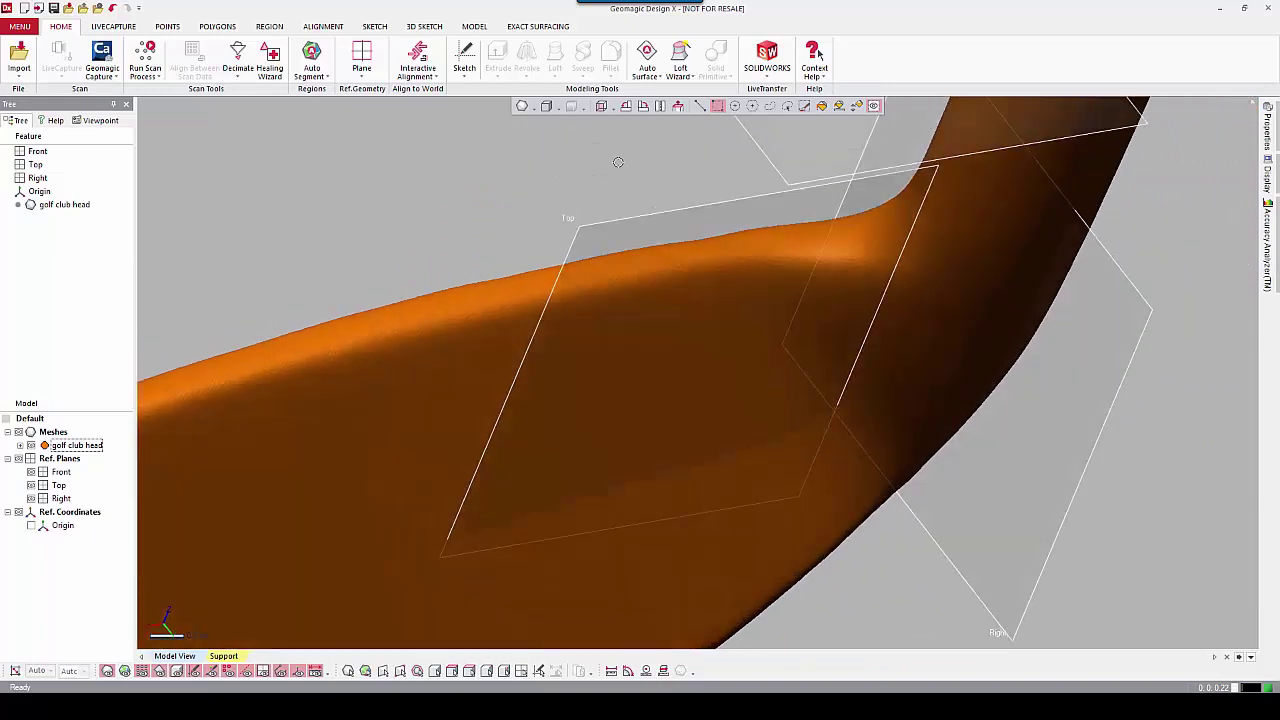
left_click(521, 106)
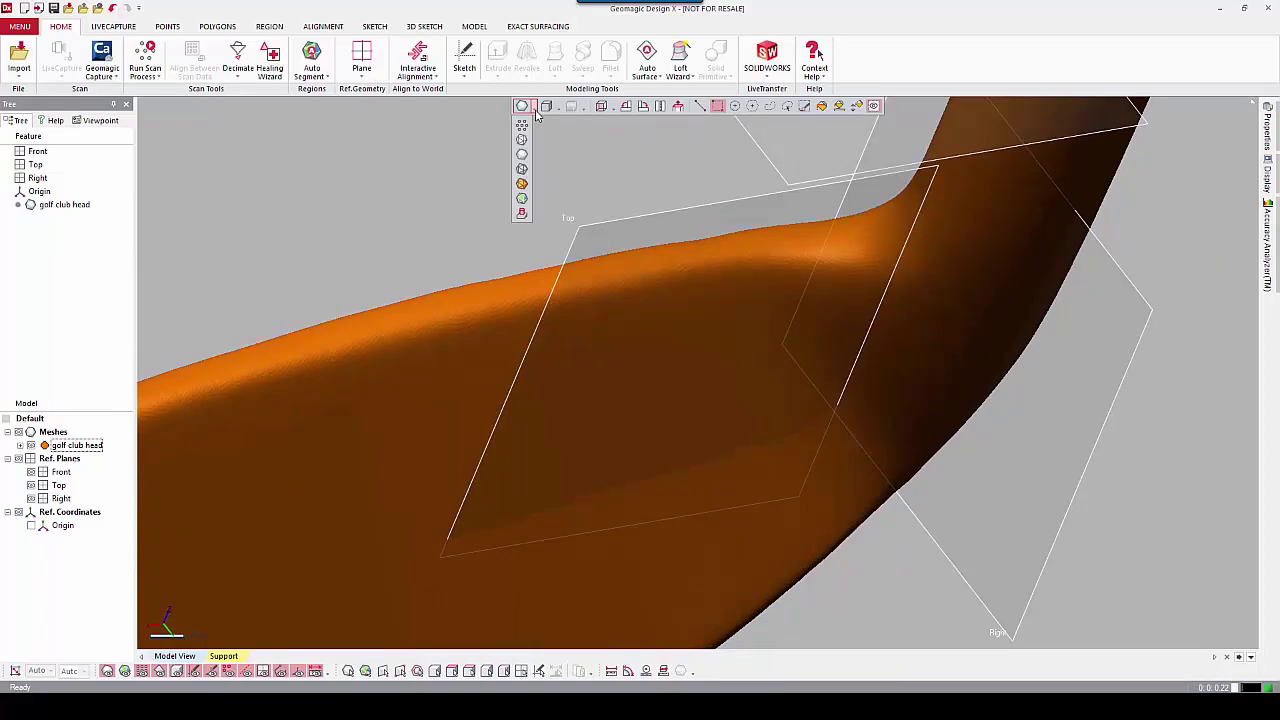
left_click(528, 181)
- Zoom in and orbit along the curved edge to inspect the mesh triangle density
mouse_move(671, 323)
right_mouse_down()
mouse_move(732, 303)
mouse_move(897, 314)
mouse_move(814, 331)
mouse_move(927, 381)
mouse_move(800, 300)
right_mouse_up()
scroll(709, 297, "up", 3)
scroll(843, 343, "up", 2)
scroll(842, 331, "up", 2)
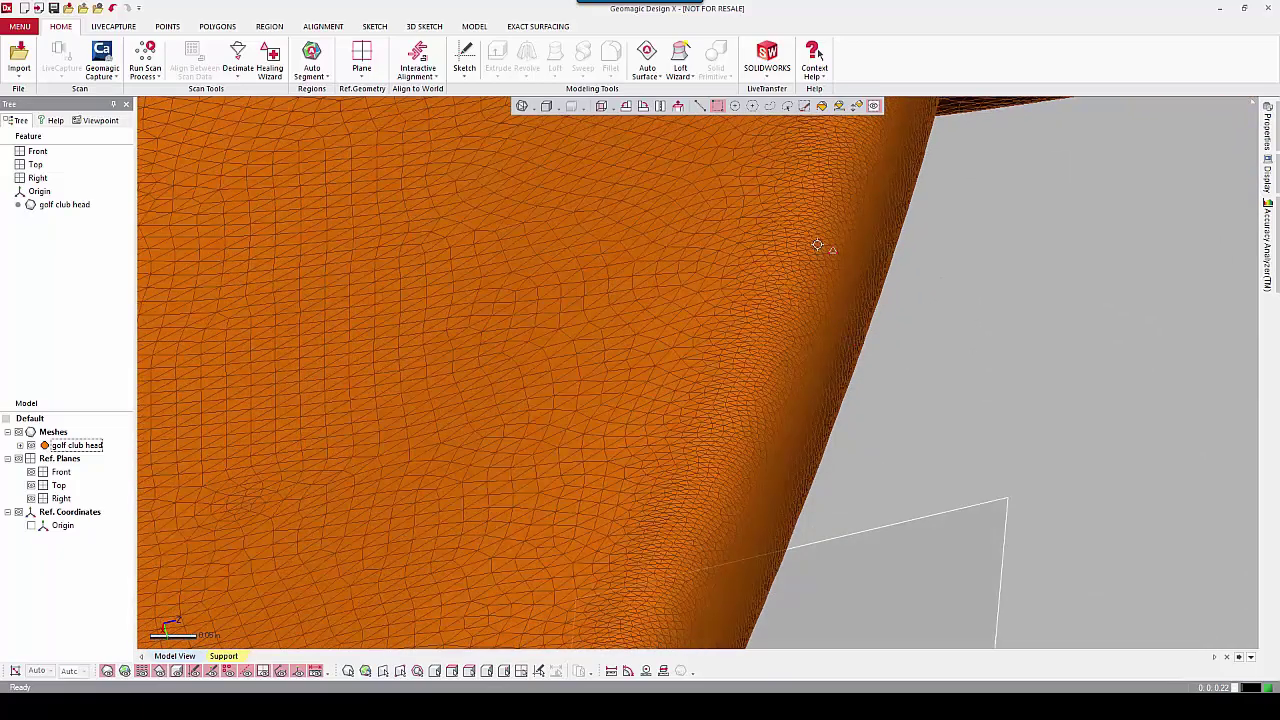
mouse_move(612, 341)
right_mouse_down()
mouse_move(786, 357)
mouse_move(534, 346)
mouse_move(606, 309)
right_mouse_up()
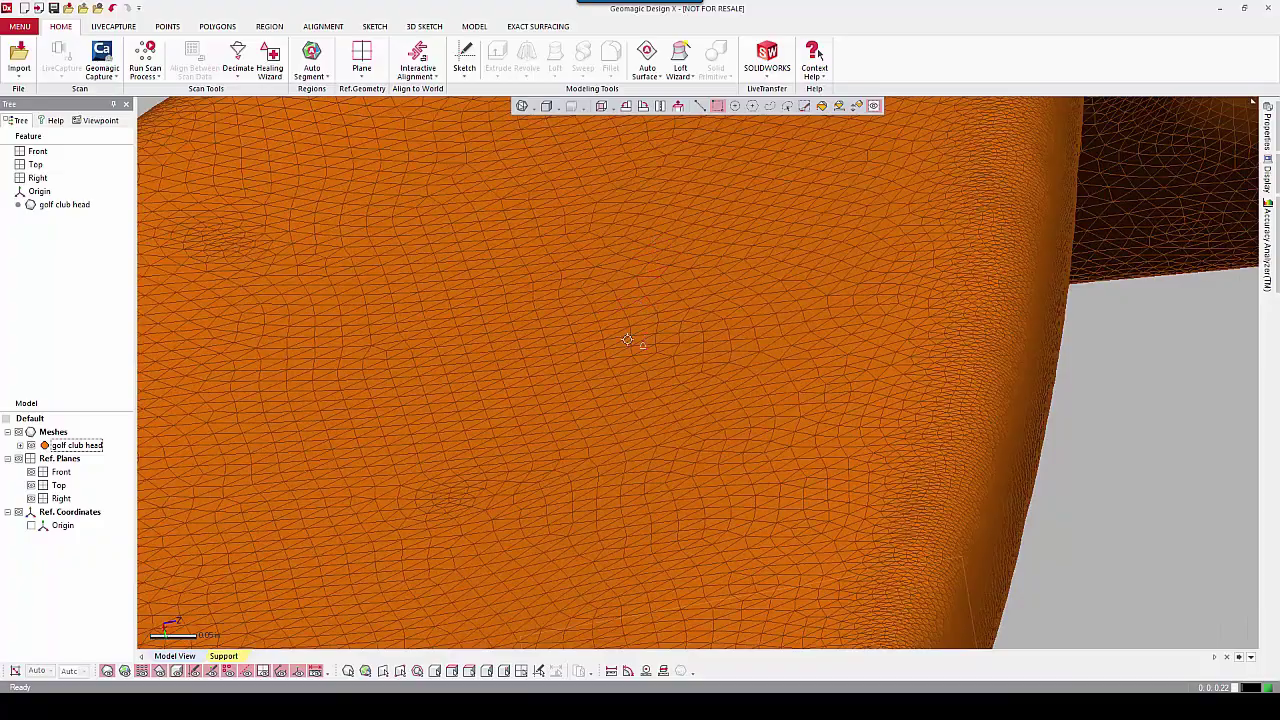
right_click_drag(643, 357, 745, 193)
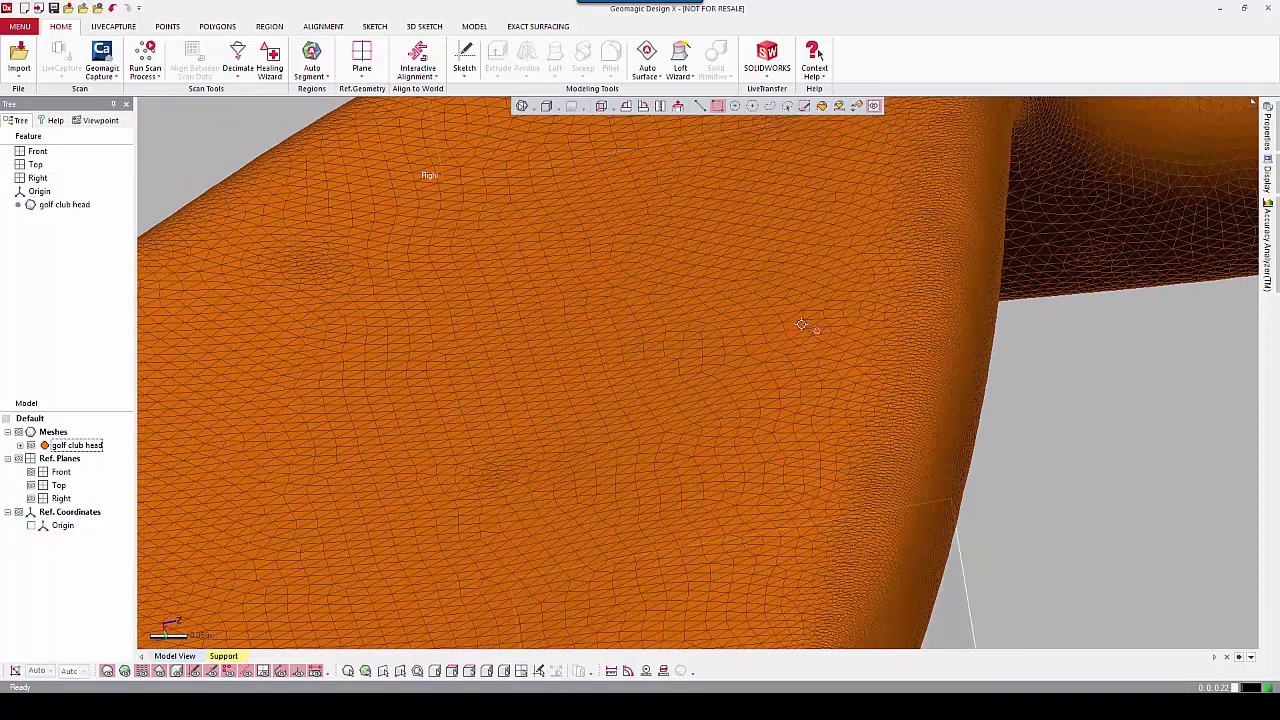
right_click_drag(808, 323, 800, 323)
mouse_move(720, 298)
right_mouse_down()
mouse_move(592, 429)
mouse_move(568, 312)
mouse_move(580, 404)
right_mouse_up()
scroll(580, 404, "down", 3)
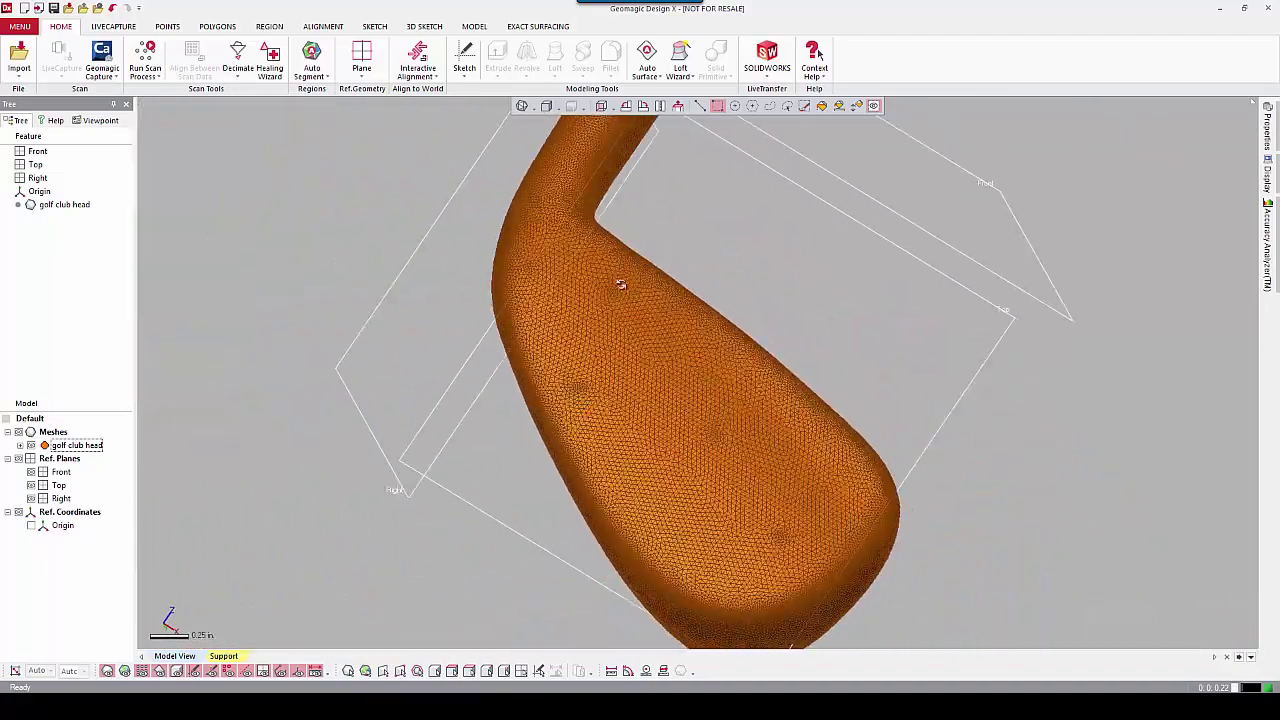
mouse_move(622, 276)
right_mouse_down()
mouse_move(414, 286)
mouse_move(631, 503)
mouse_move(638, 342)
mouse_move(551, 323)
mouse_move(528, 177)
right_mouse_up()
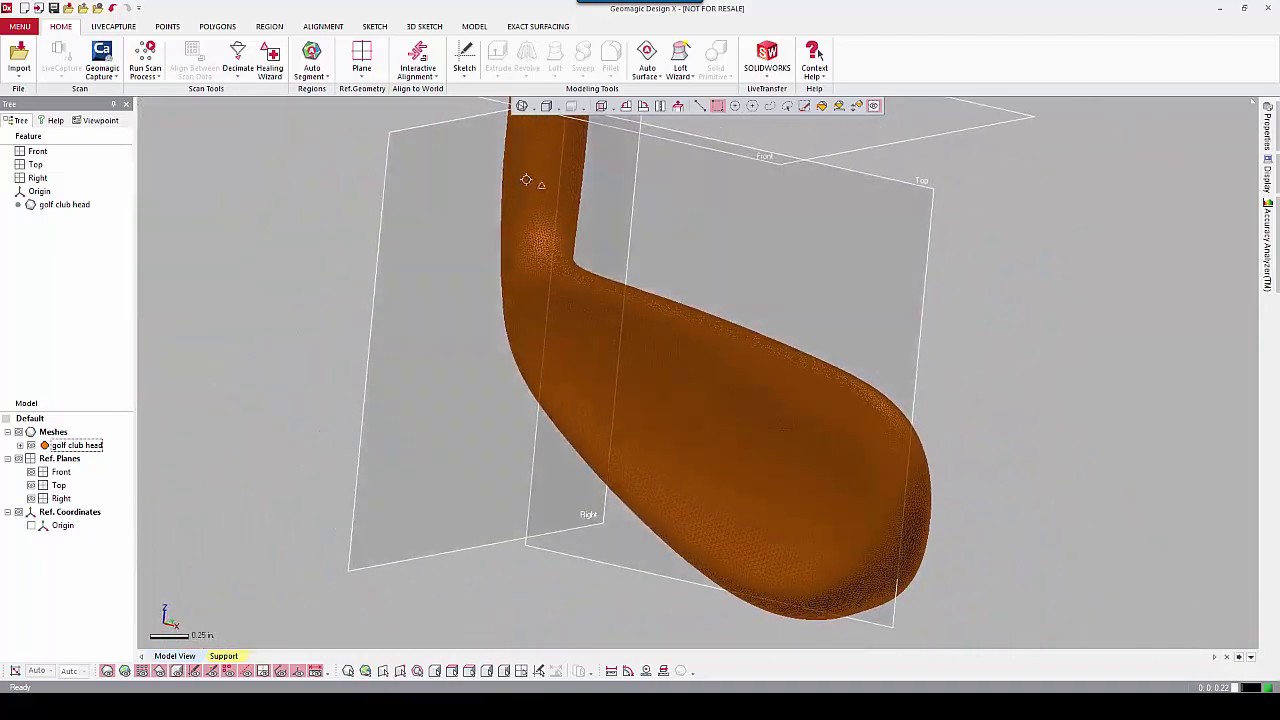
- Return the mesh to smooth shading and start a 3D mesh sketch
left_click(521, 106)
left_click(526, 153)
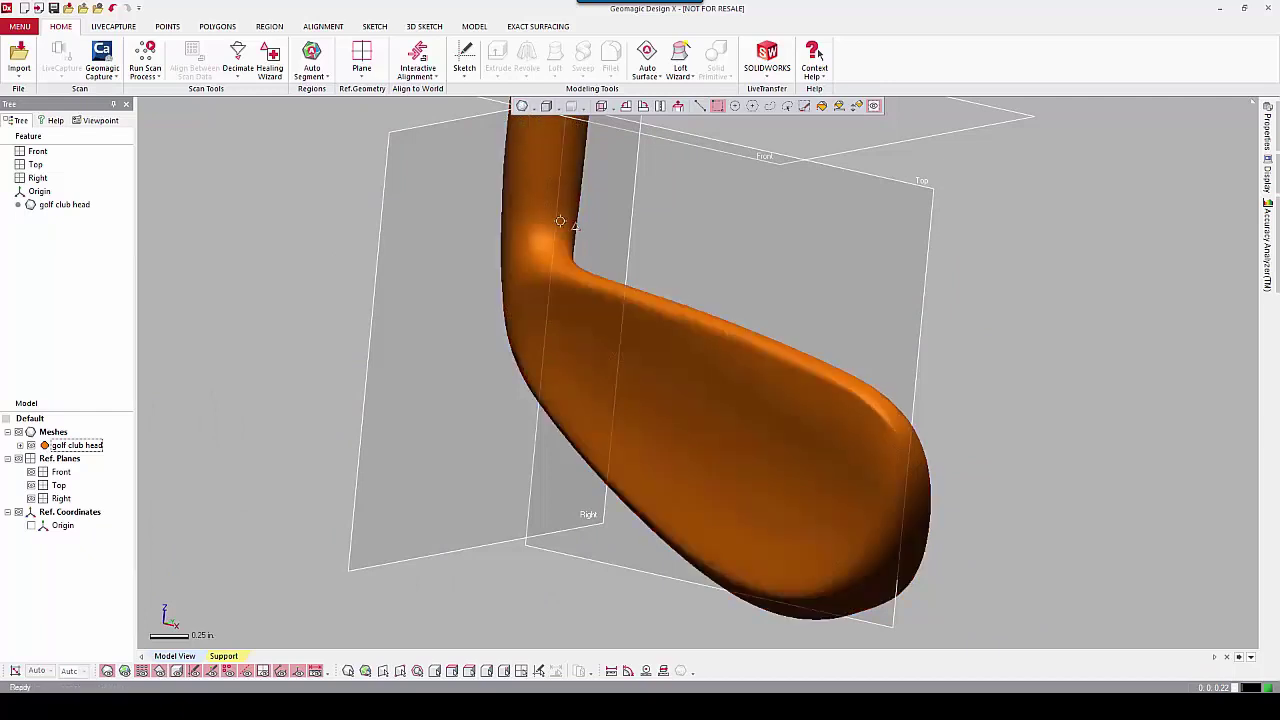
left_click(490, 103)
left_click(435, 27)
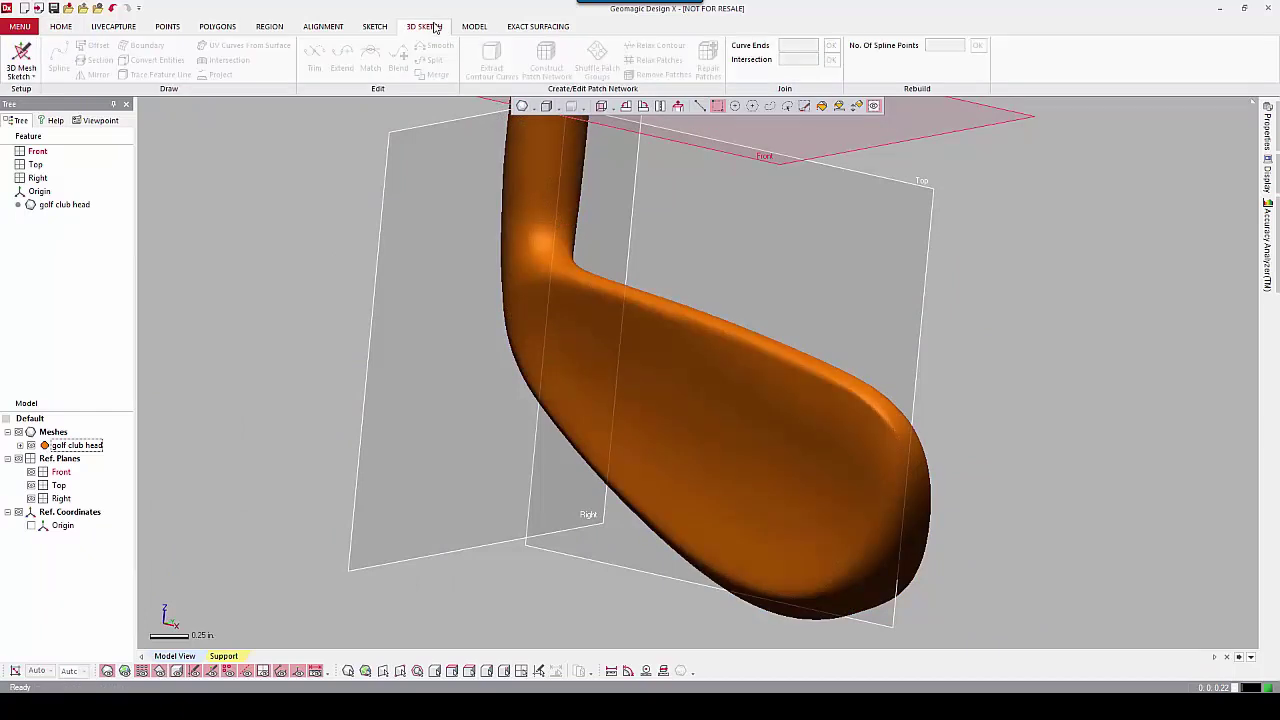
left_click(30, 57)
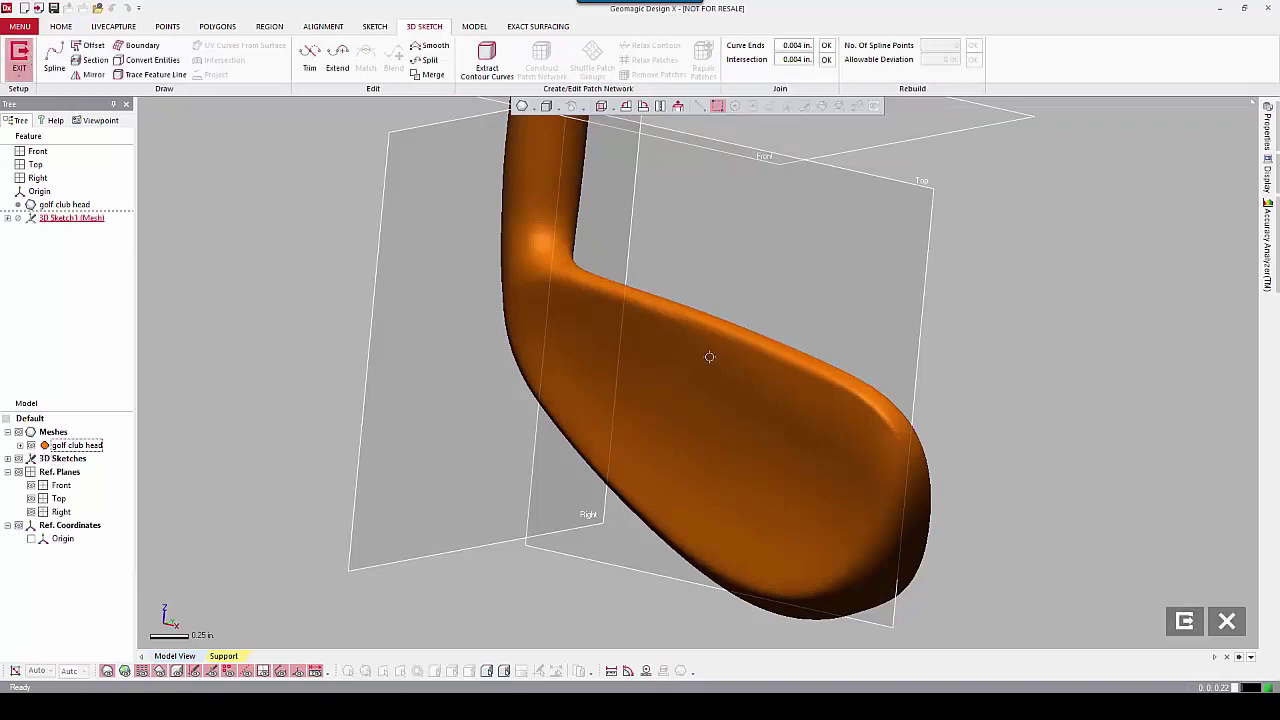
- Extract a Boundary curve around the hosel's open top rim
mouse_move(725, 361)
right_mouse_down()
mouse_move(726, 403)
mouse_move(641, 254)
mouse_move(608, 259)
mouse_move(604, 332)
mouse_move(601, 243)
right_mouse_up()
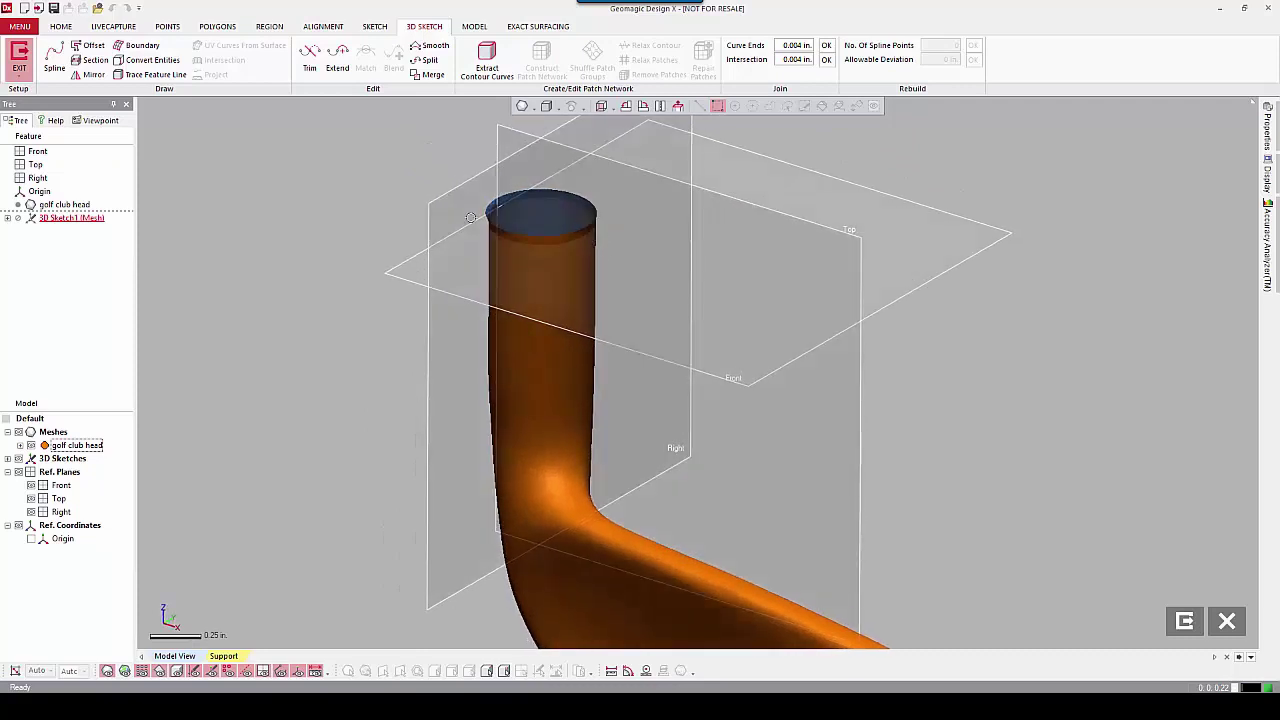
left_click(136, 45)
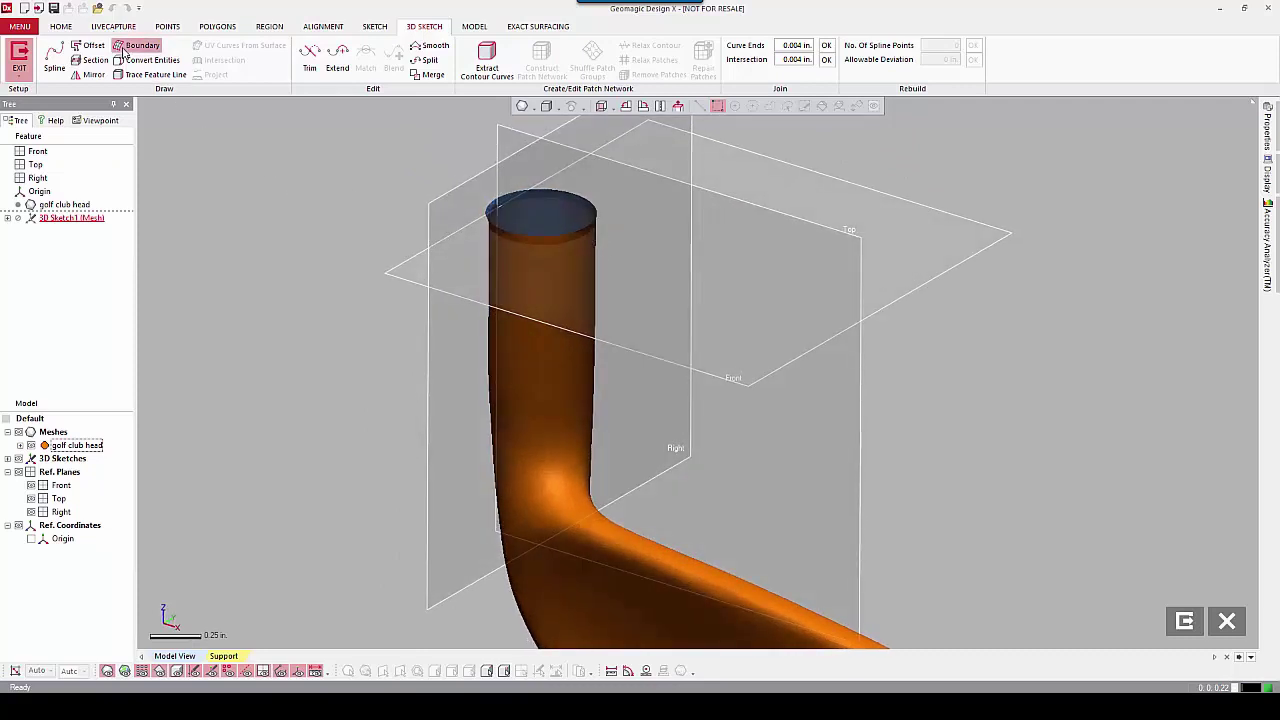
left_click(584, 229)
left_click(233, 134)
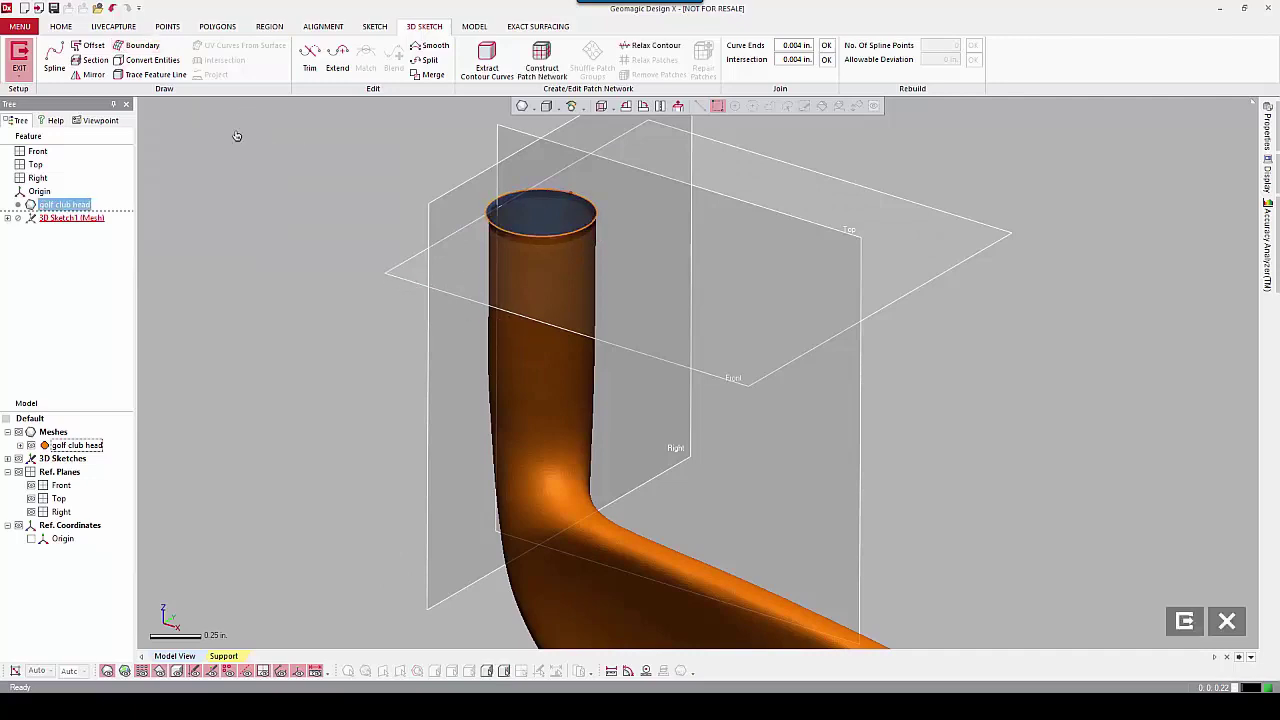
mouse_move(797, 436)
right_mouse_down()
mouse_move(820, 426)
mouse_move(709, 369)
mouse_move(700, 380)
mouse_move(749, 363)
mouse_move(734, 331)
mouse_move(594, 303)
right_mouse_up()
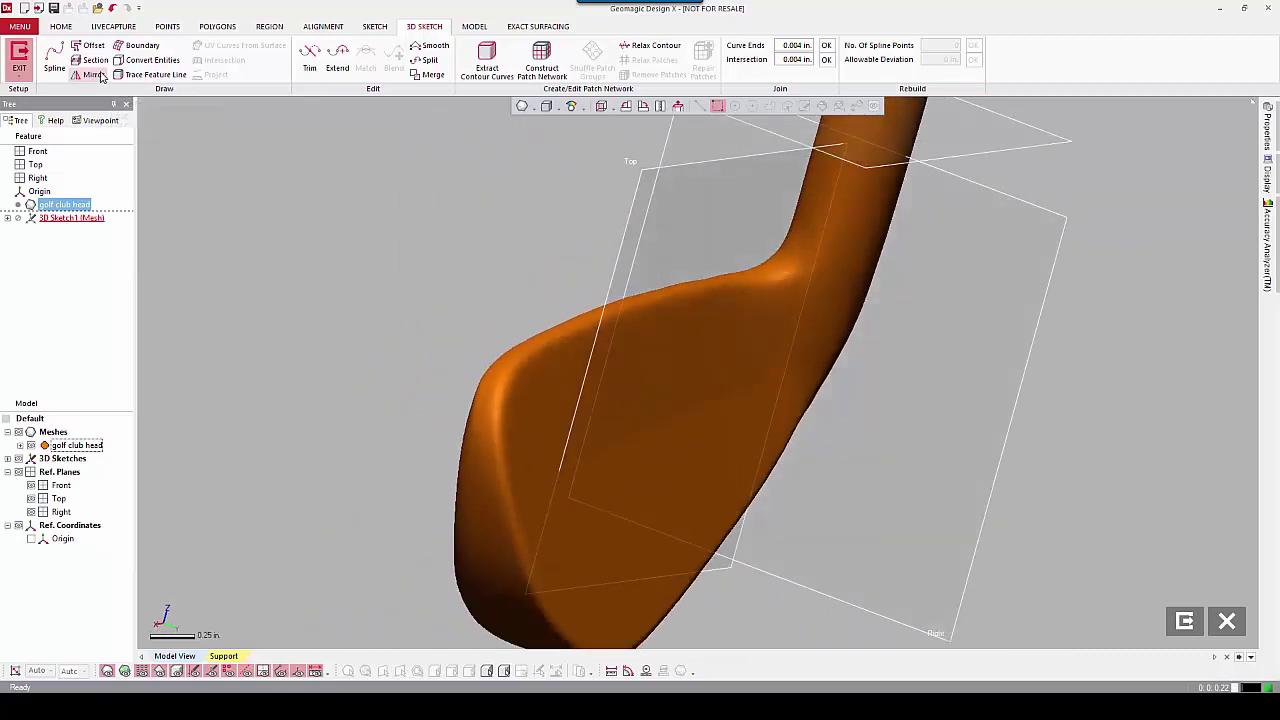
- Trace a feature line seeded on the club edge and extended up the hosel, then confirm it
left_click(150, 74)
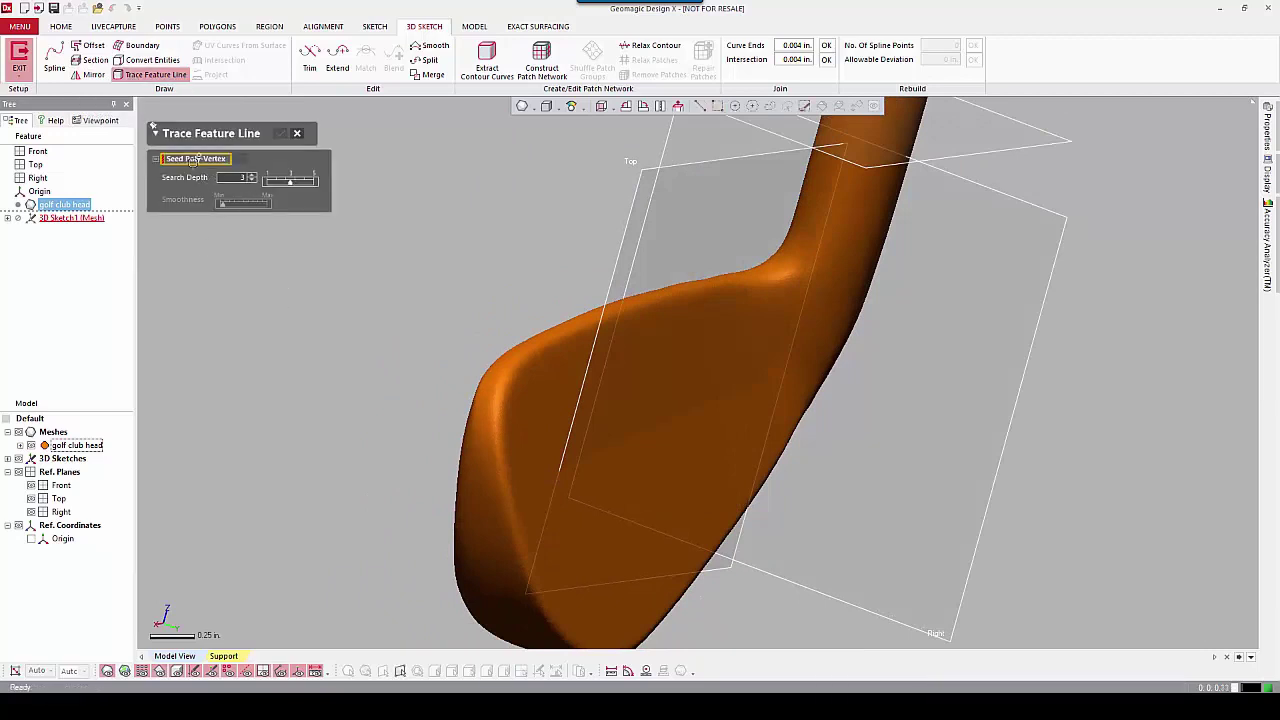
right_click_drag(651, 369, 683, 380)
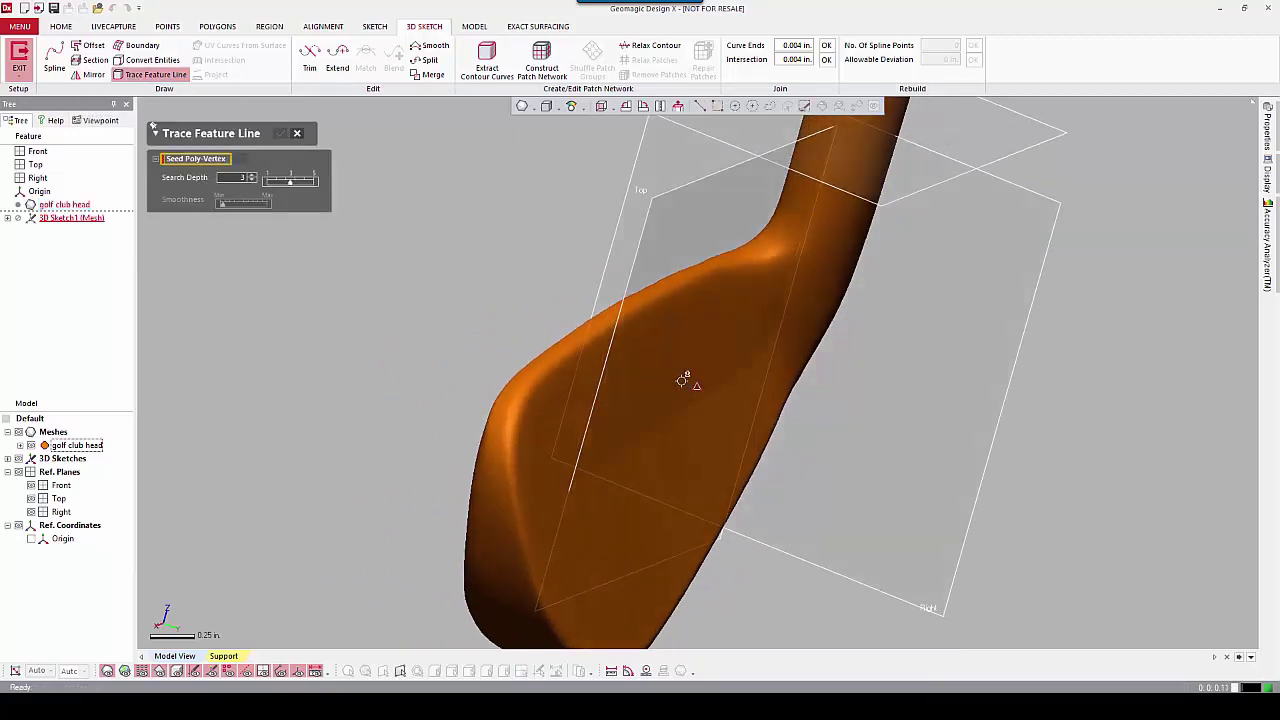
left_click(724, 267)
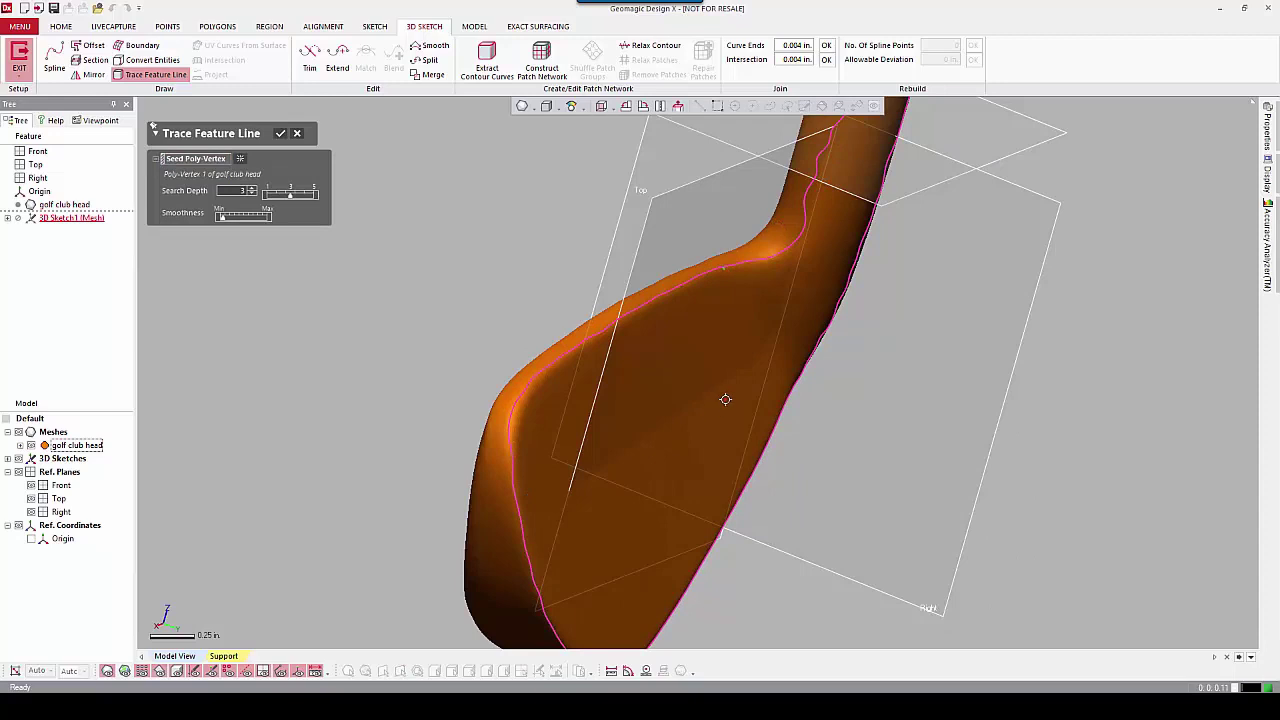
scroll(725, 399, "down", 3)
mouse_move(729, 394)
right_mouse_down()
mouse_move(743, 357)
mouse_move(720, 366)
mouse_move(722, 344)
mouse_move(640, 314)
right_mouse_up()
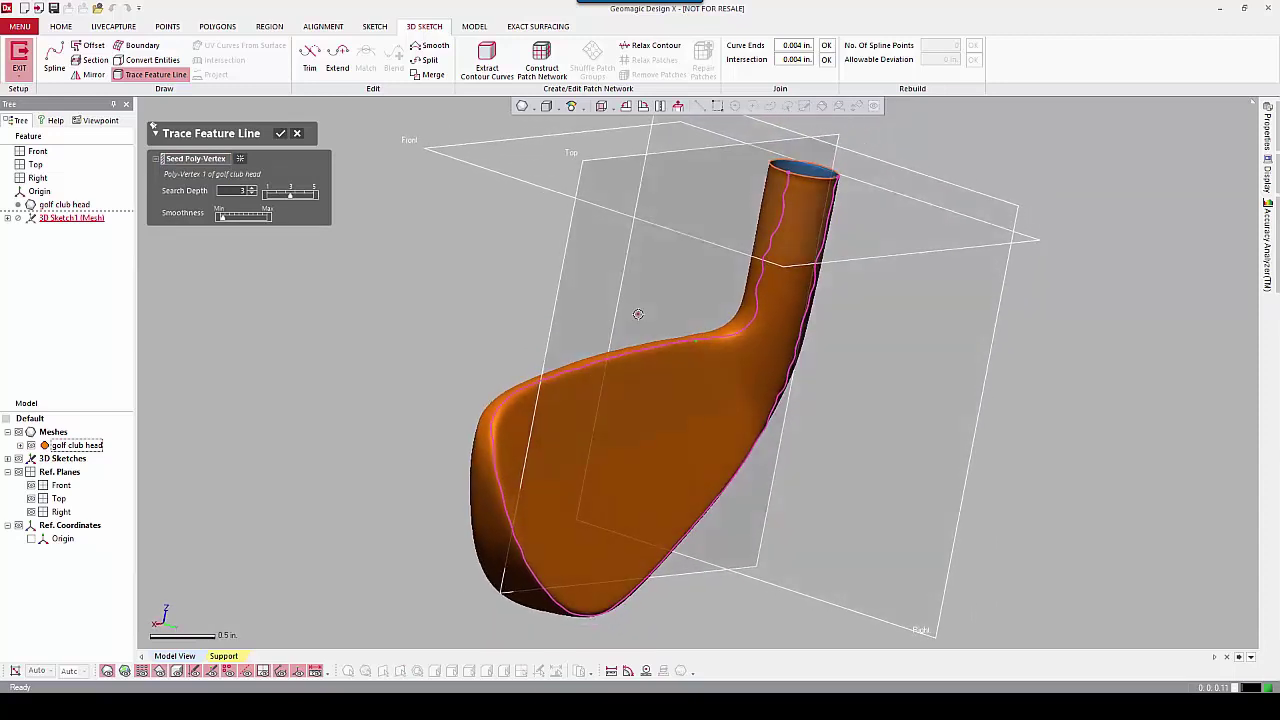
left_click(776, 227)
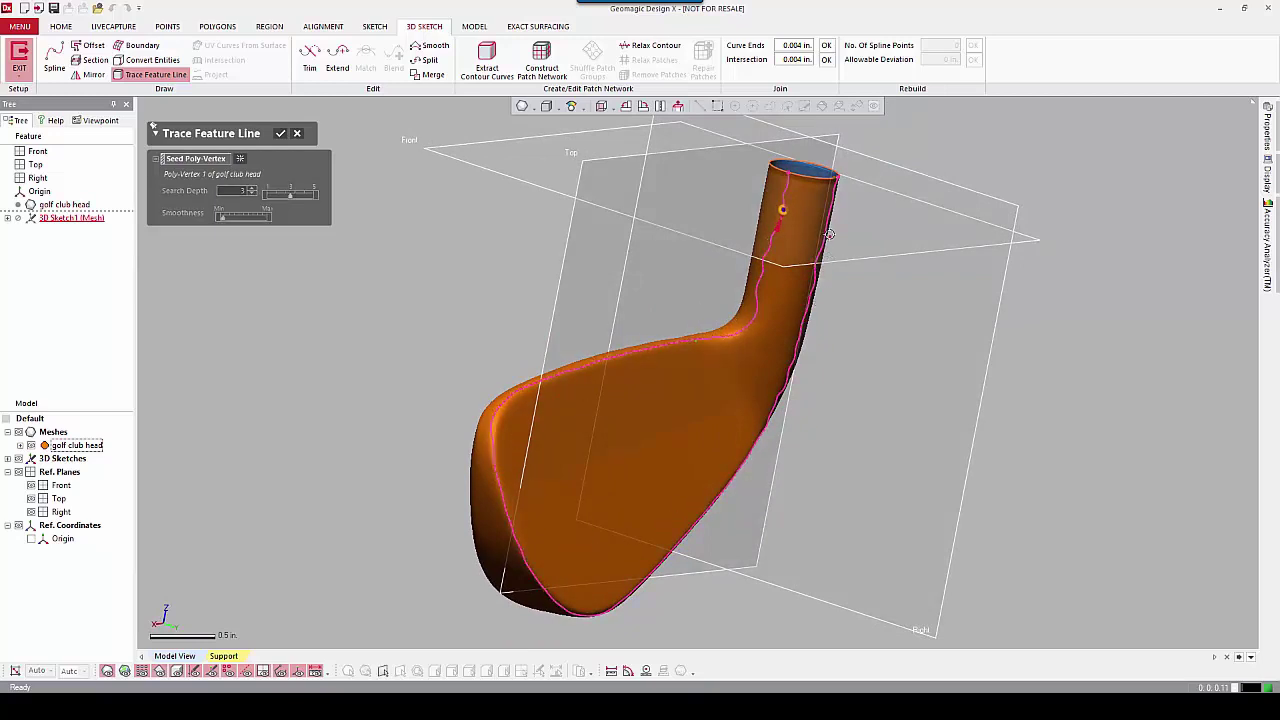
right_click(884, 226)
left_click(913, 206)
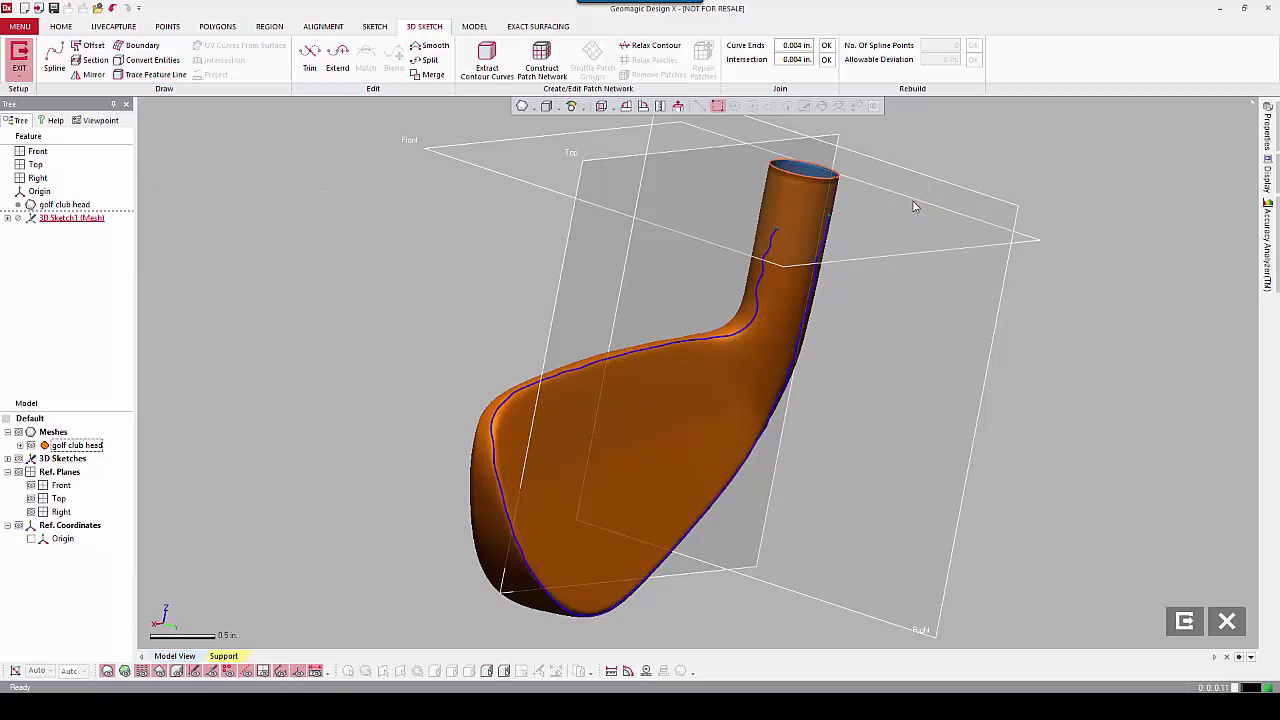
left_click(585, 356)
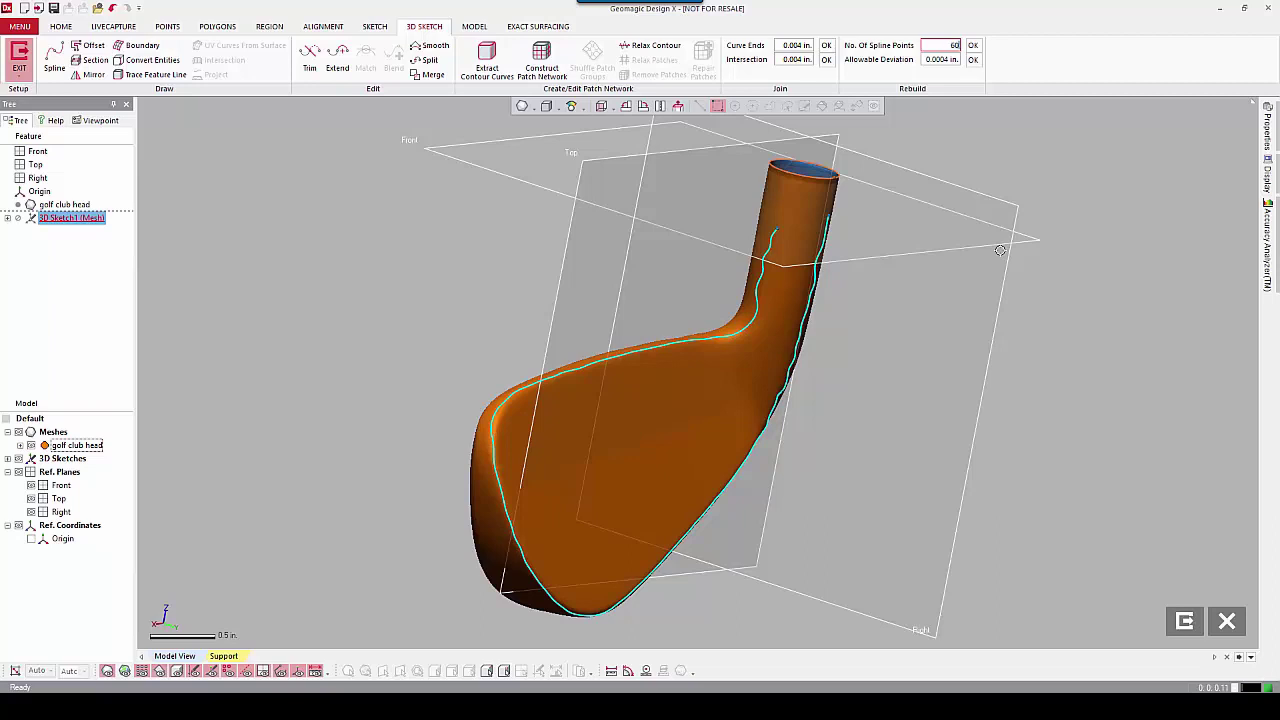
- Rebuild the traced curve with 60 spline points and adjust it near the face corner
key("Return")
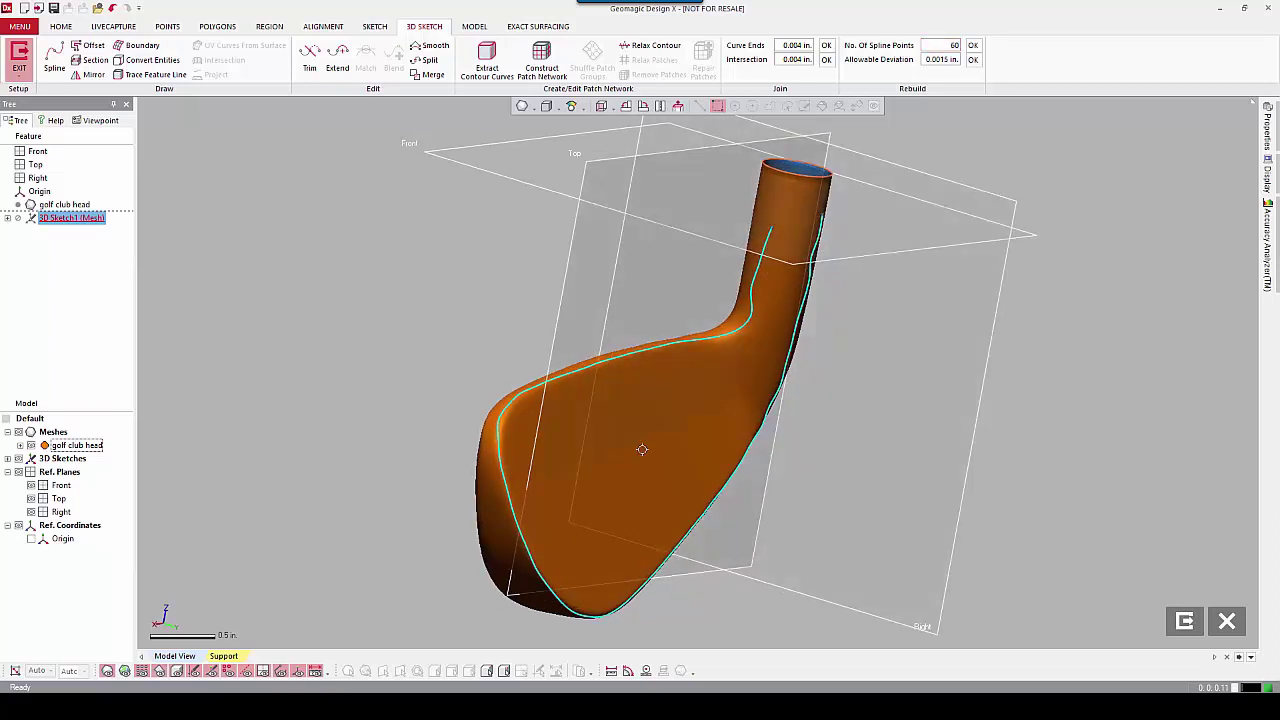
scroll(673, 413, "up", 3)
left_click(790, 282)
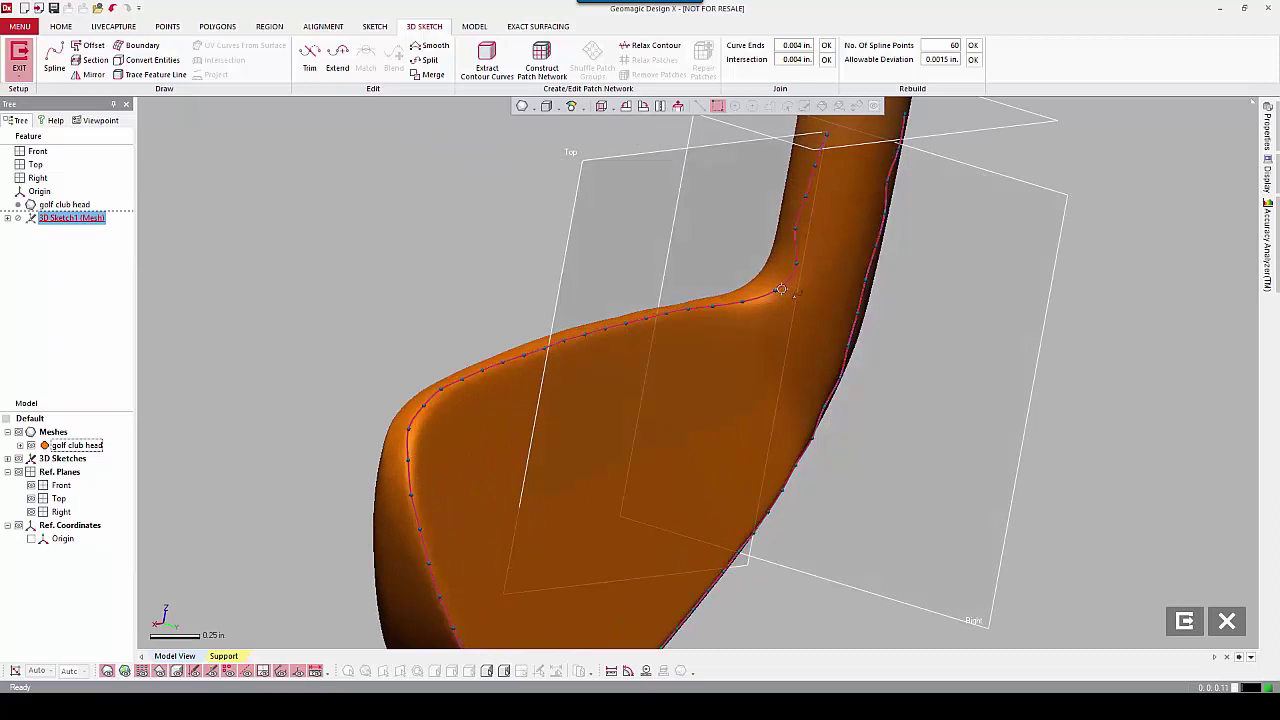
left_click(783, 290)
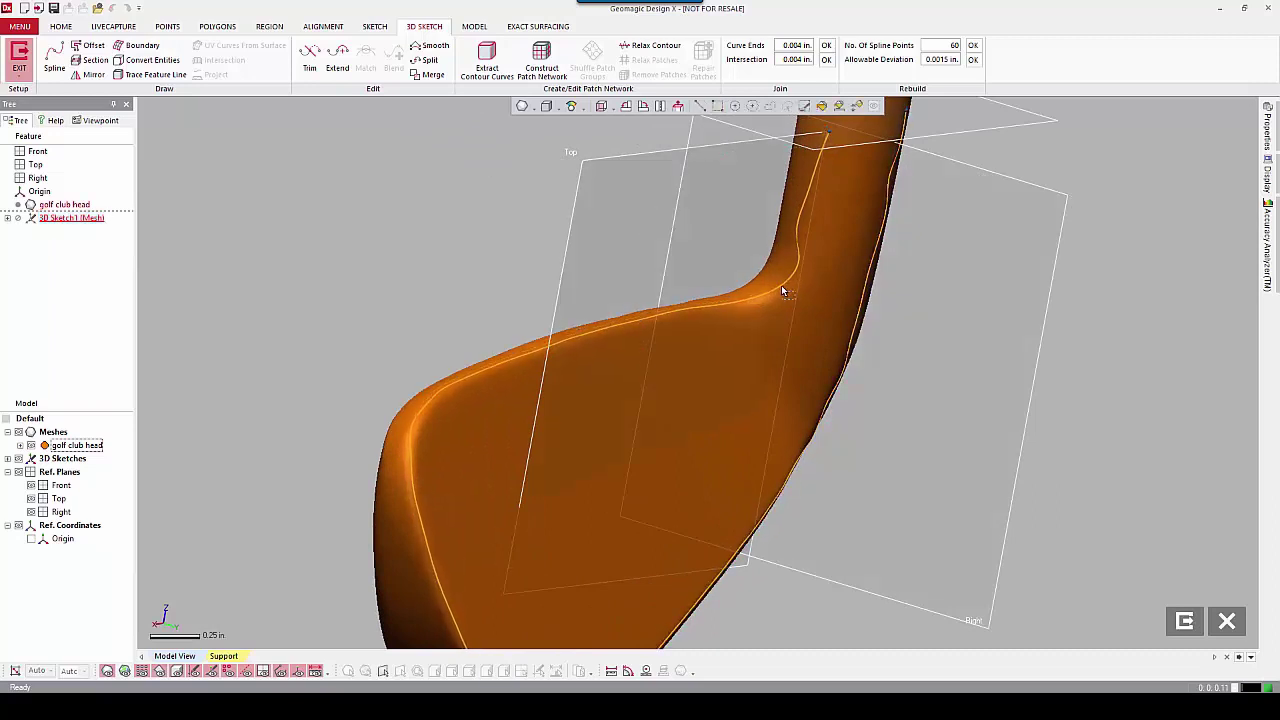
left_click(783, 290)
left_click_drag(548, 424, 479, 453)
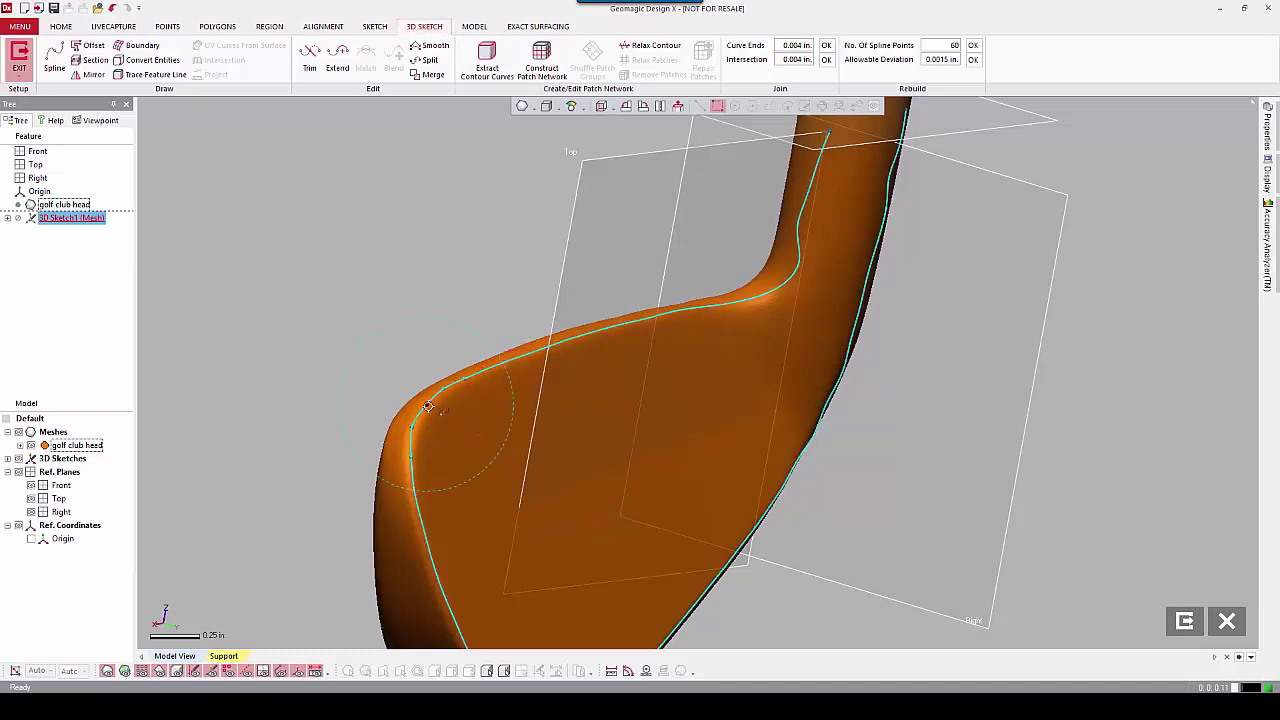
key("Escape")
- Reshape the face-outline curve's section running along the hosel
left_click(425, 405)
mouse_move(608, 504)
right_mouse_down()
mouse_move(654, 320)
mouse_move(569, 309)
mouse_move(548, 320)
right_mouse_up()
right_click_drag(712, 376, 552, 391)
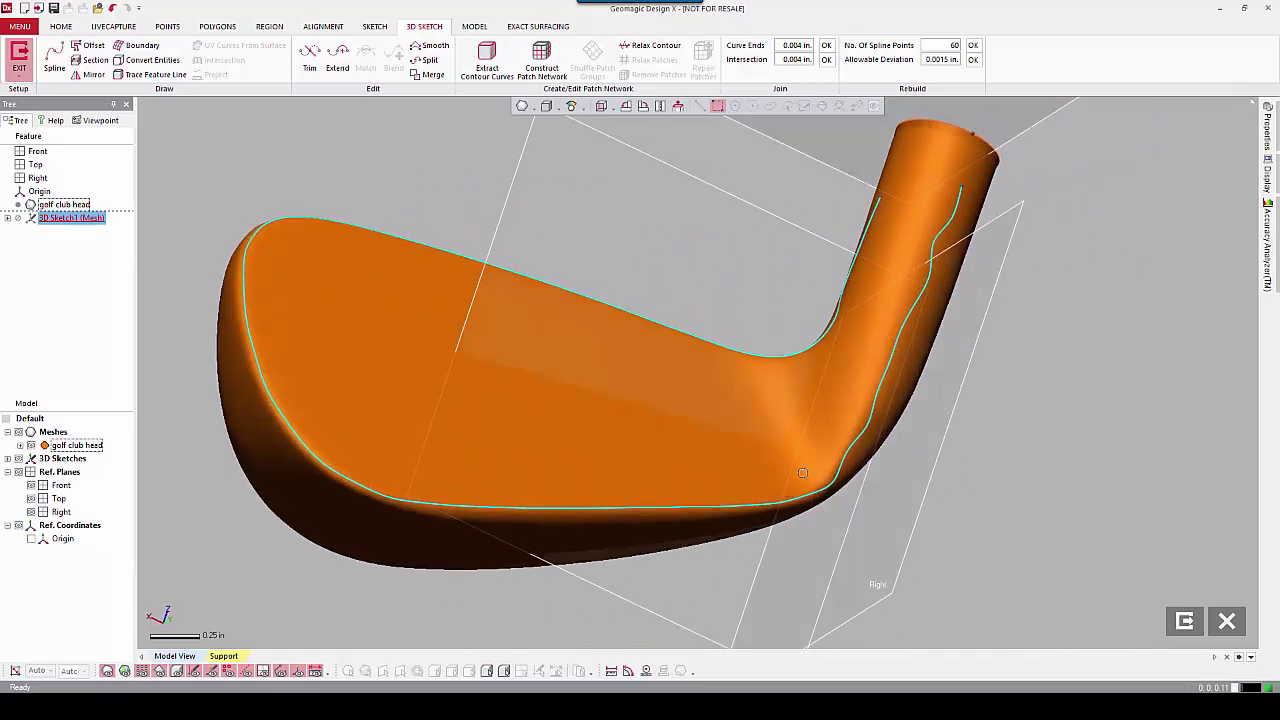
left_click(849, 447)
left_click(931, 278)
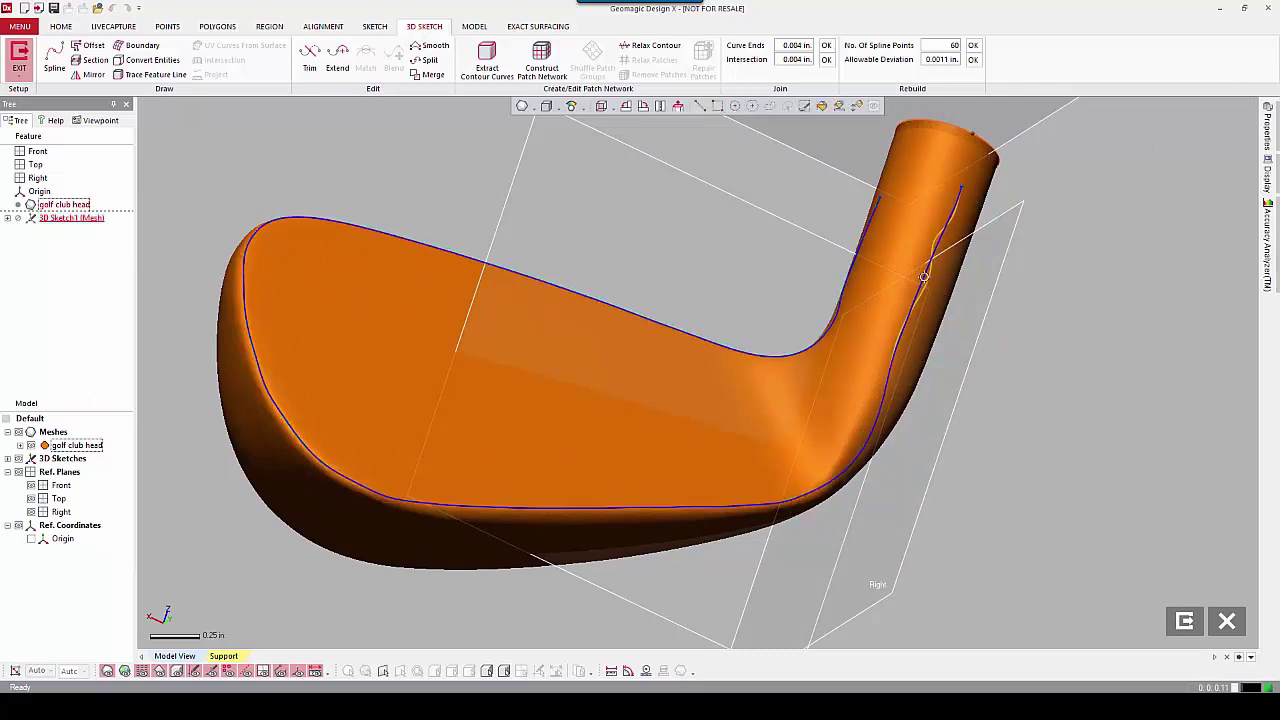
mouse_move(929, 278)
right_mouse_down()
mouse_move(679, 342)
mouse_move(782, 248)
right_mouse_up()
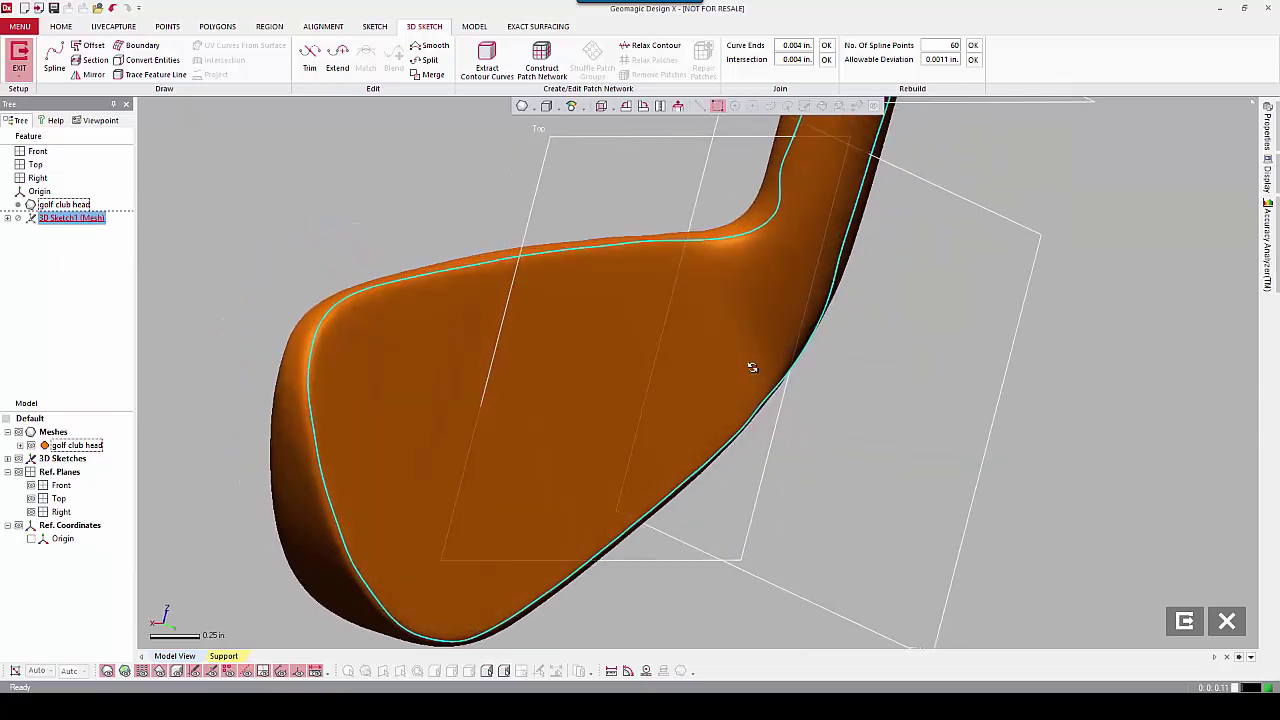
- Reselect the face-outline curve and orbit back to an overall club head view
left_click(773, 207)
left_click(770, 205)
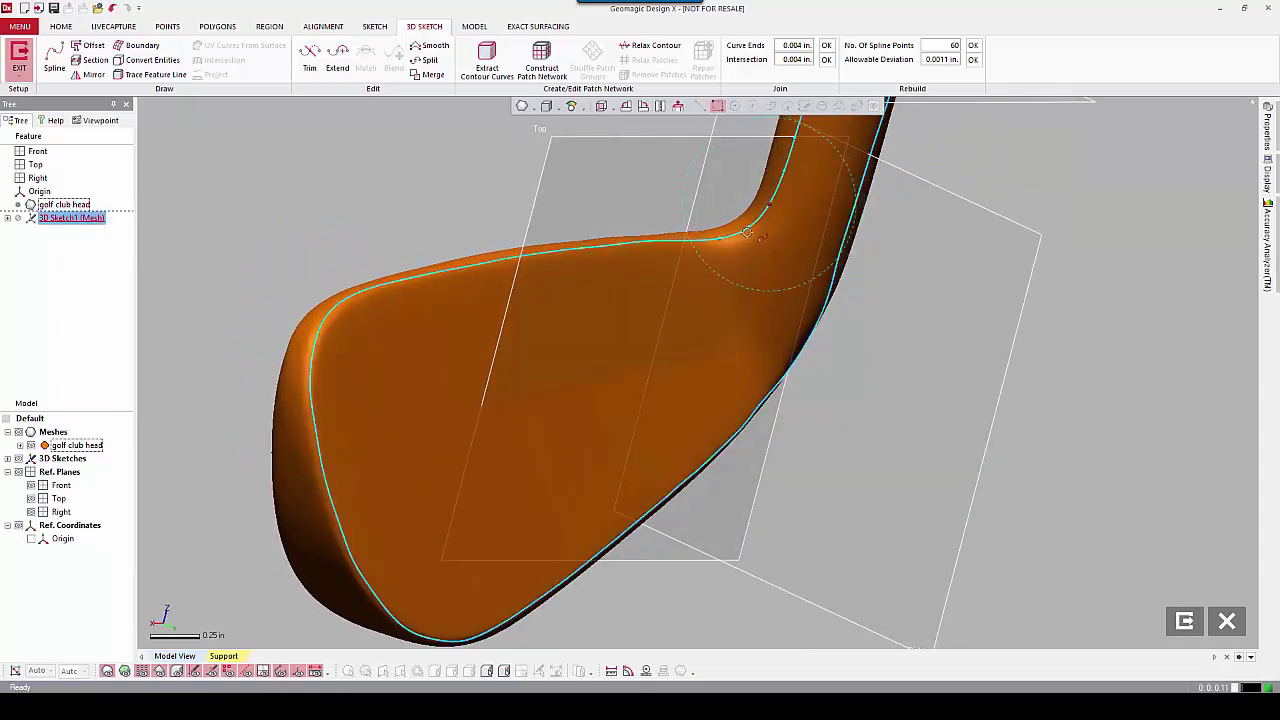
left_click(660, 240)
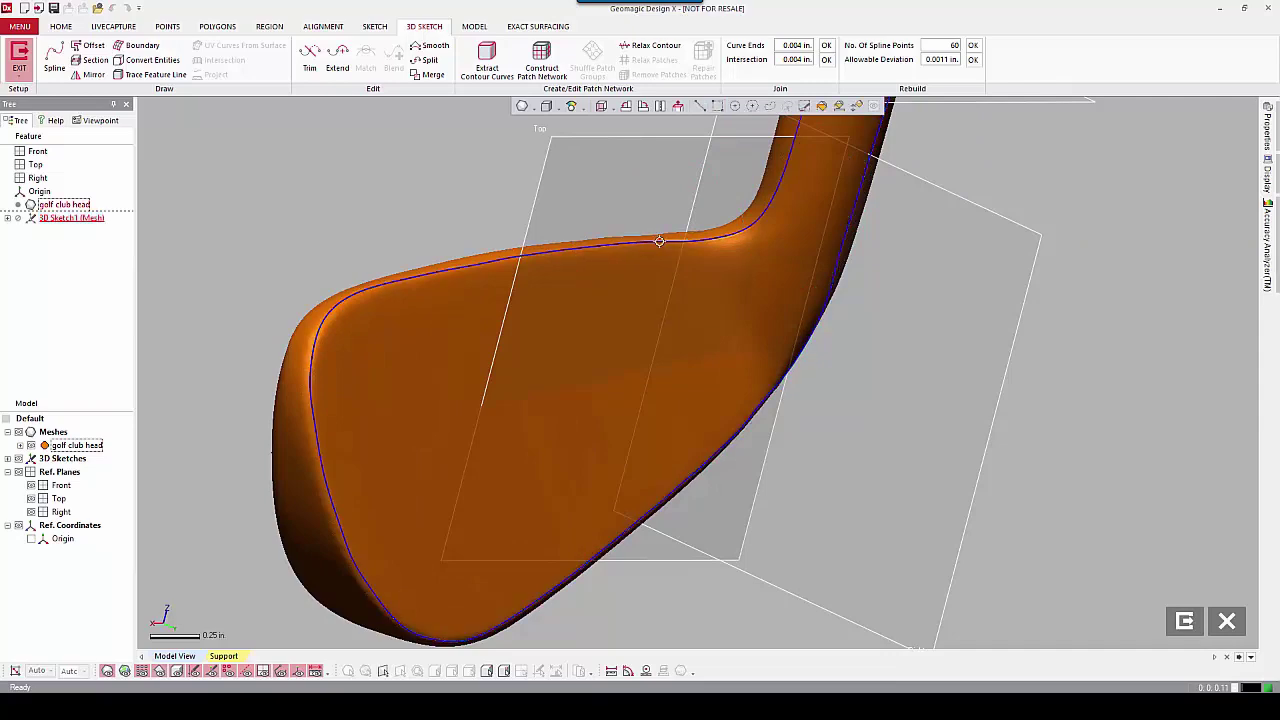
left_click(657, 243)
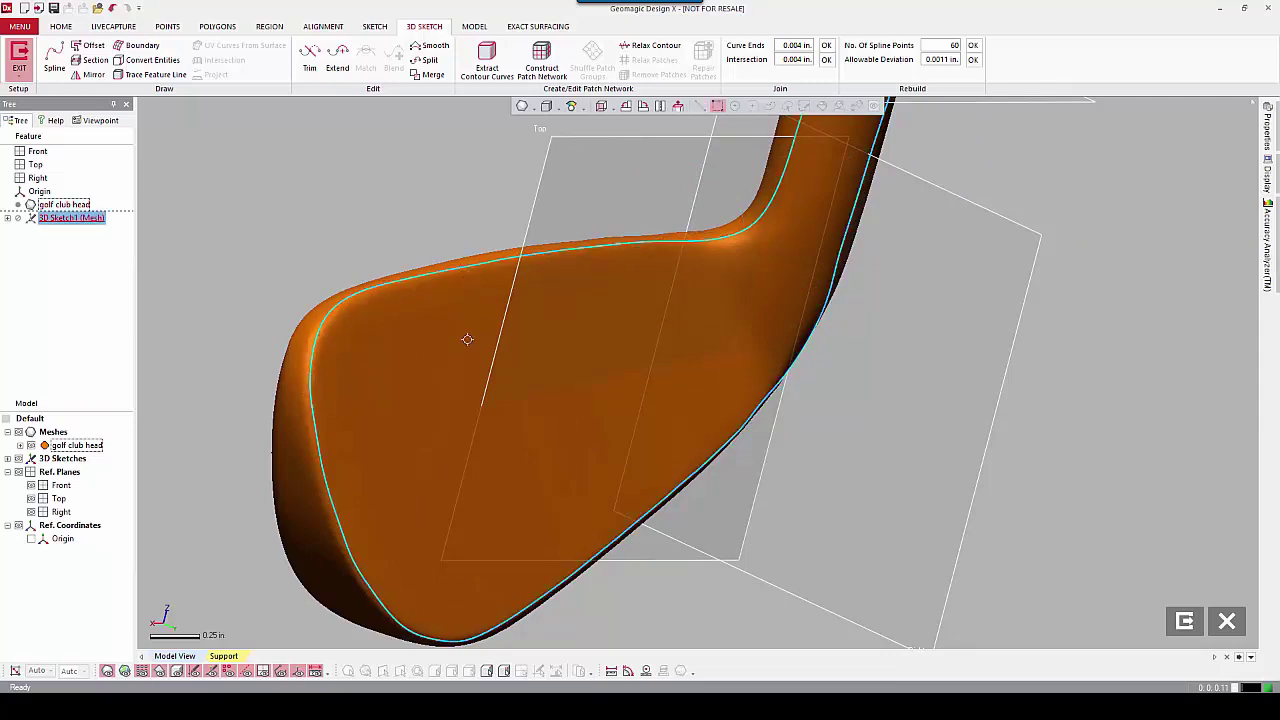
right_click_drag(508, 346, 683, 357)
right_click_drag(501, 361, 518, 316)
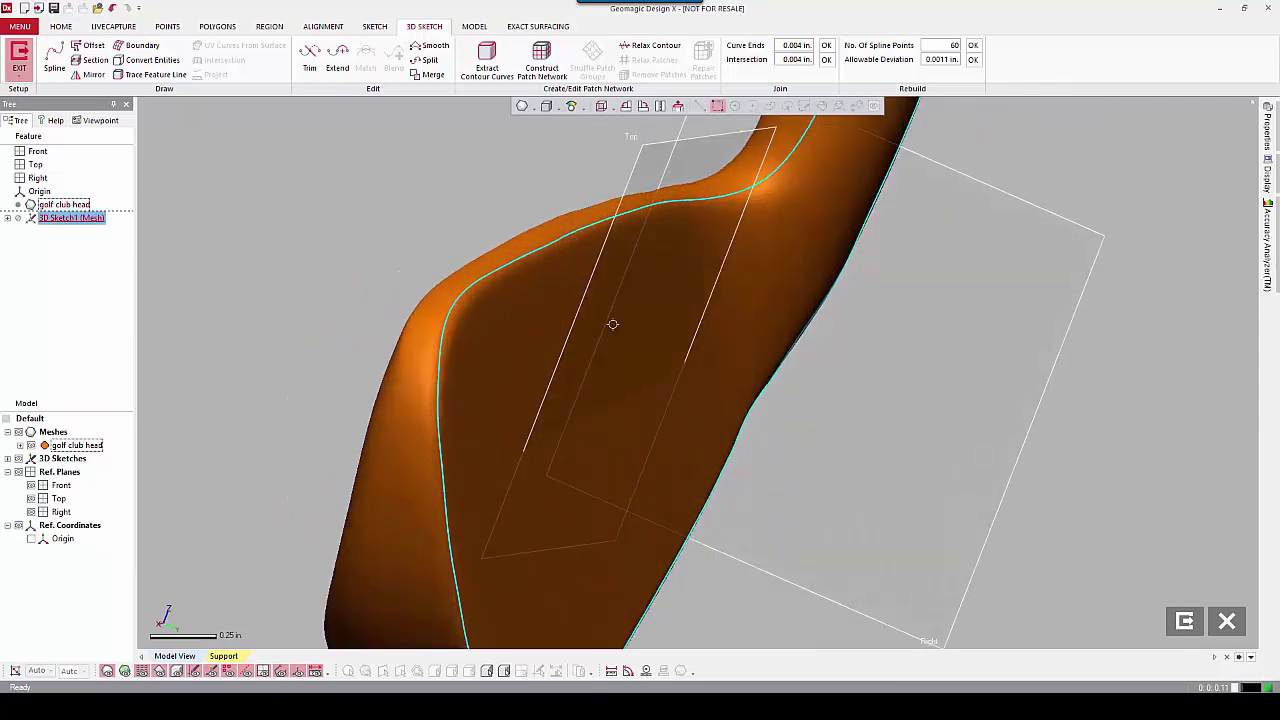
scroll(637, 336, "down", 3)
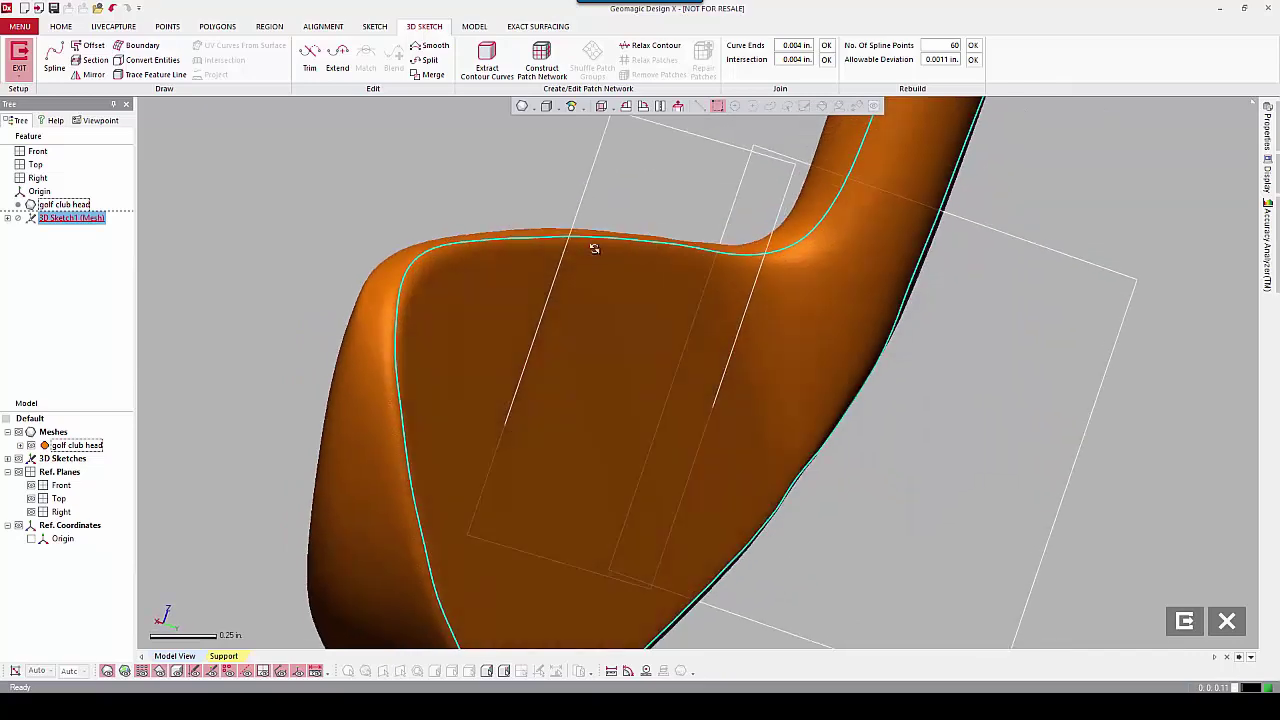
scroll(590, 250, "down", 2)
mouse_move(683, 357)
right_mouse_down()
mouse_move(557, 337)
mouse_move(531, 389)
mouse_move(594, 343)
right_mouse_up()
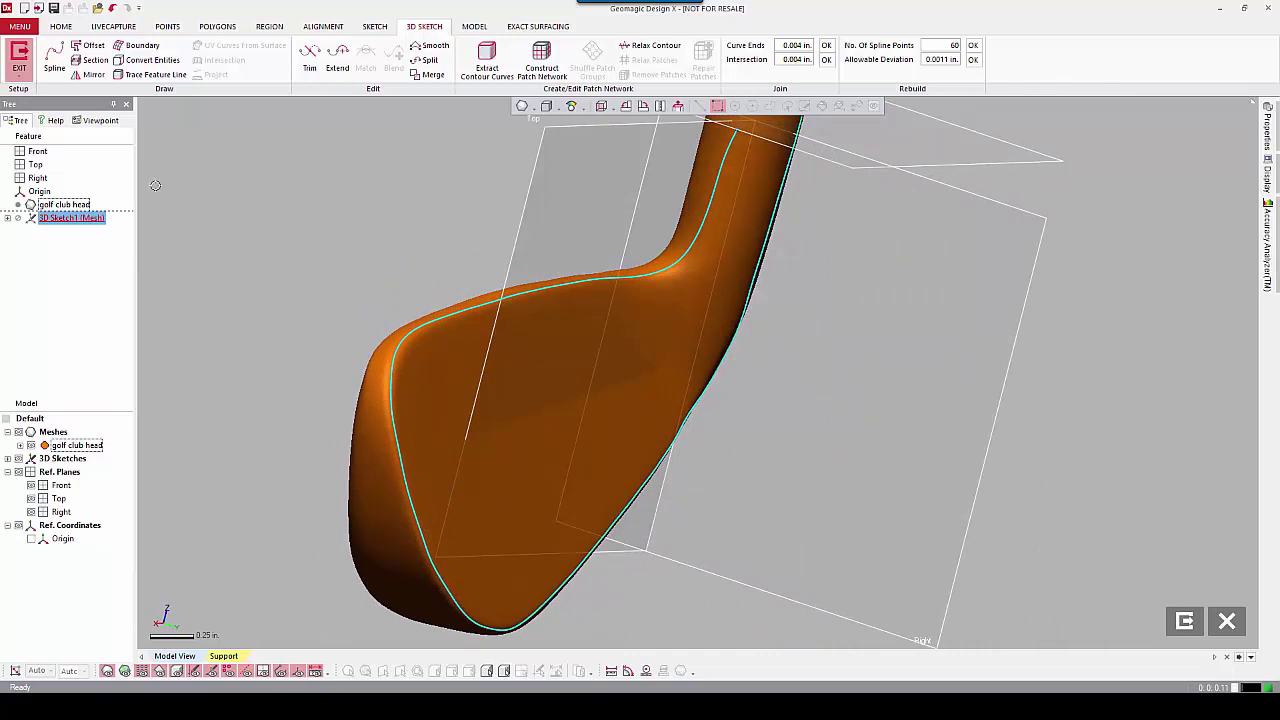
- Offset the face-outline curve 0.06 in. in both directions, removing the original curve
left_click(92, 47)
type(".06")
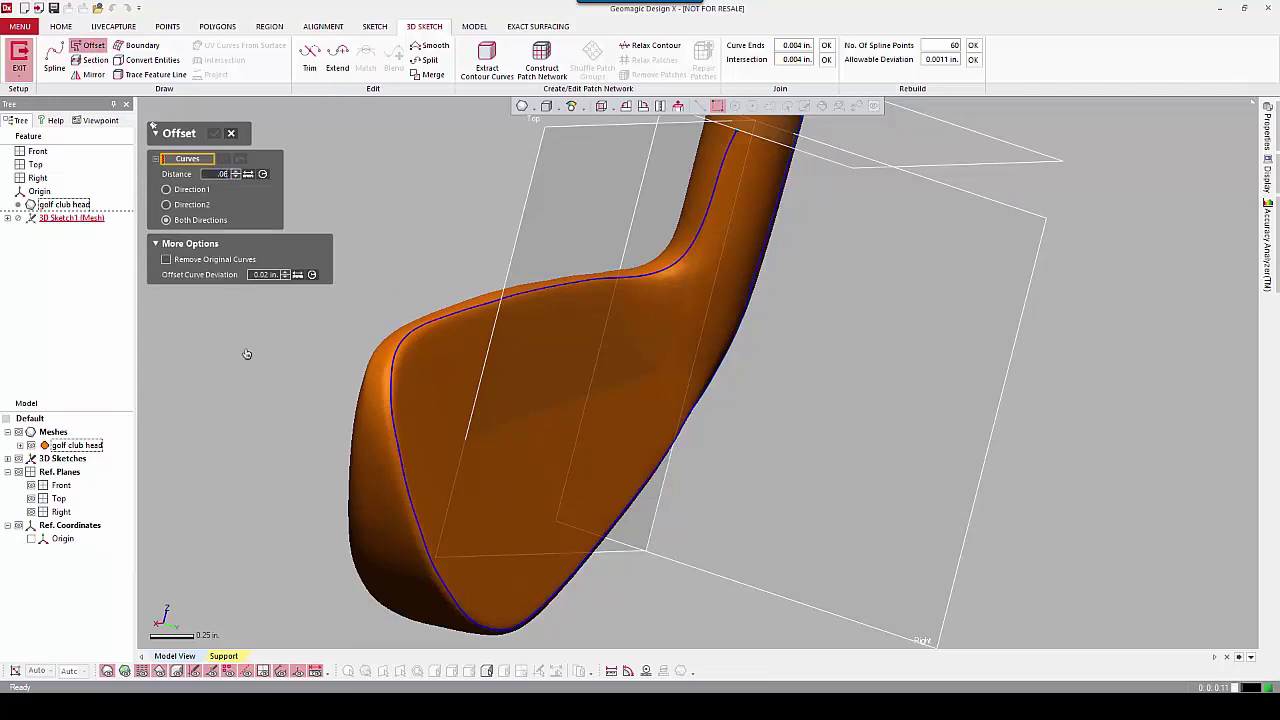
key("Return")
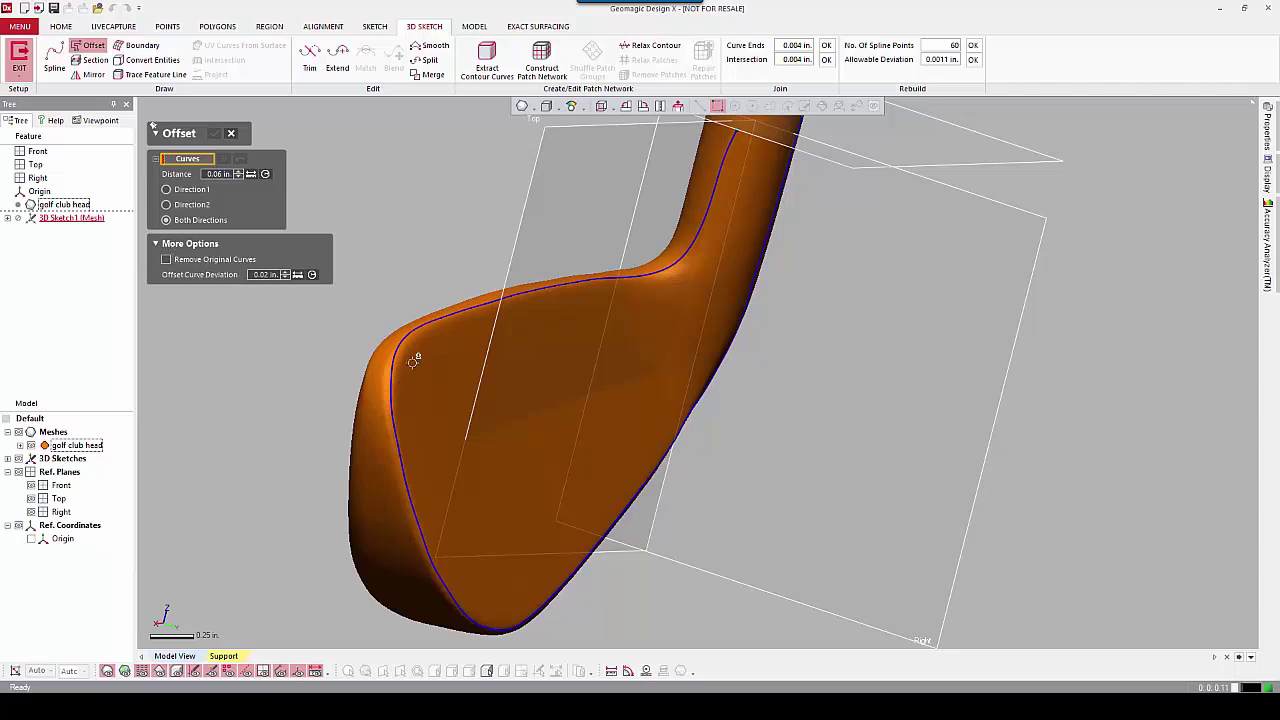
left_click(413, 320)
left_click(167, 260)
left_click(404, 350)
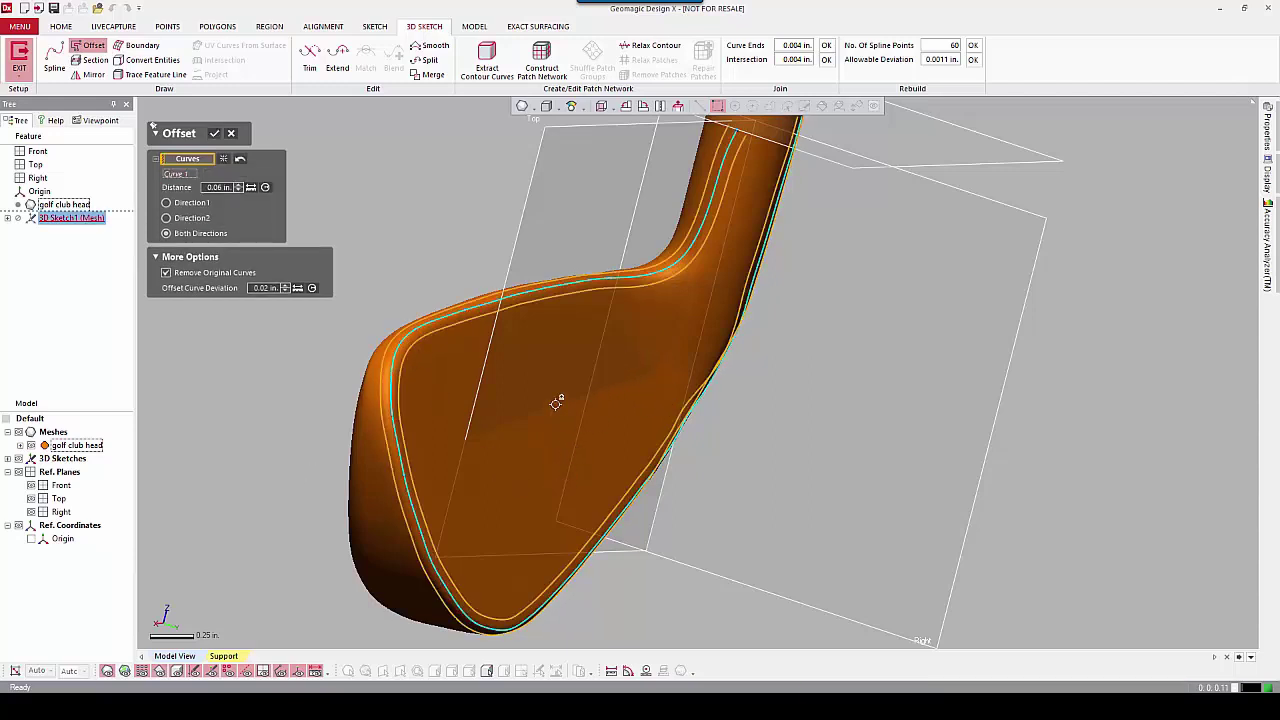
right_click_drag(591, 391, 663, 380)
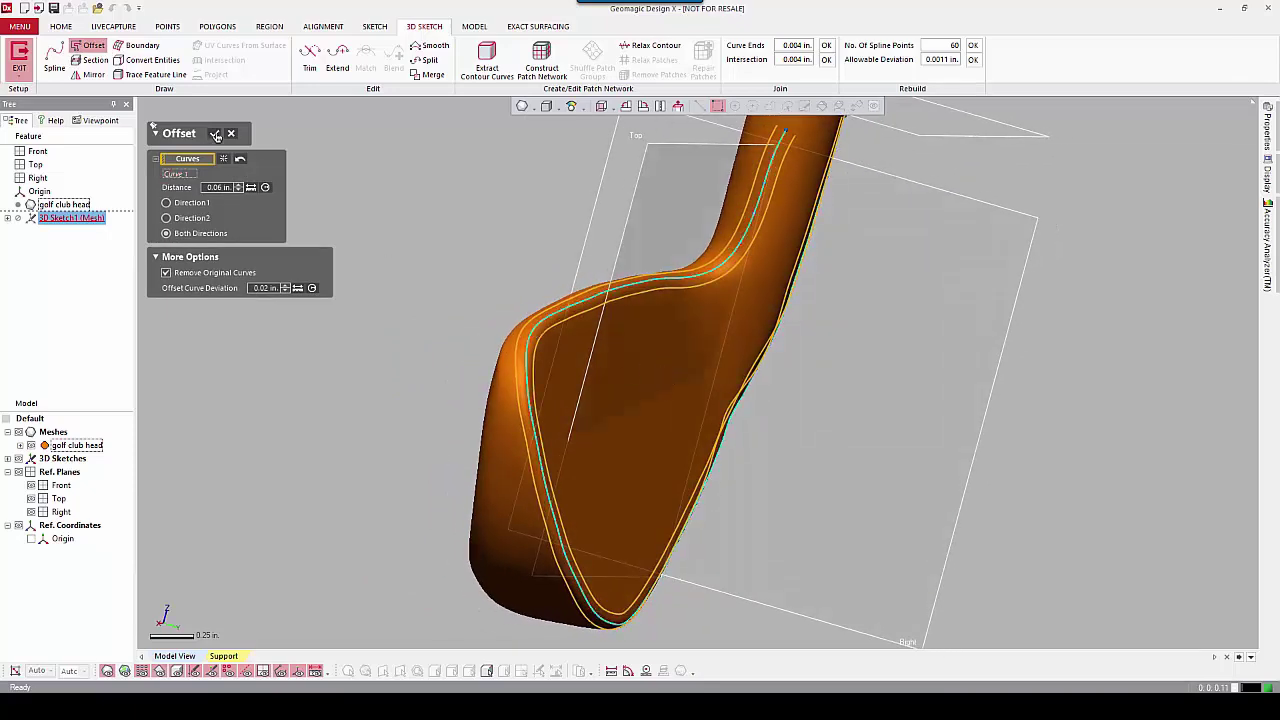
left_click(215, 134)
mouse_move(384, 264)
right_mouse_down()
mouse_move(203, 157)
mouse_move(444, 204)
mouse_move(500, 251)
mouse_move(873, 443)
mouse_move(737, 434)
mouse_move(851, 457)
mouse_move(674, 434)
mouse_move(865, 463)
mouse_move(683, 414)
mouse_move(740, 457)
mouse_move(657, 391)
right_mouse_up()
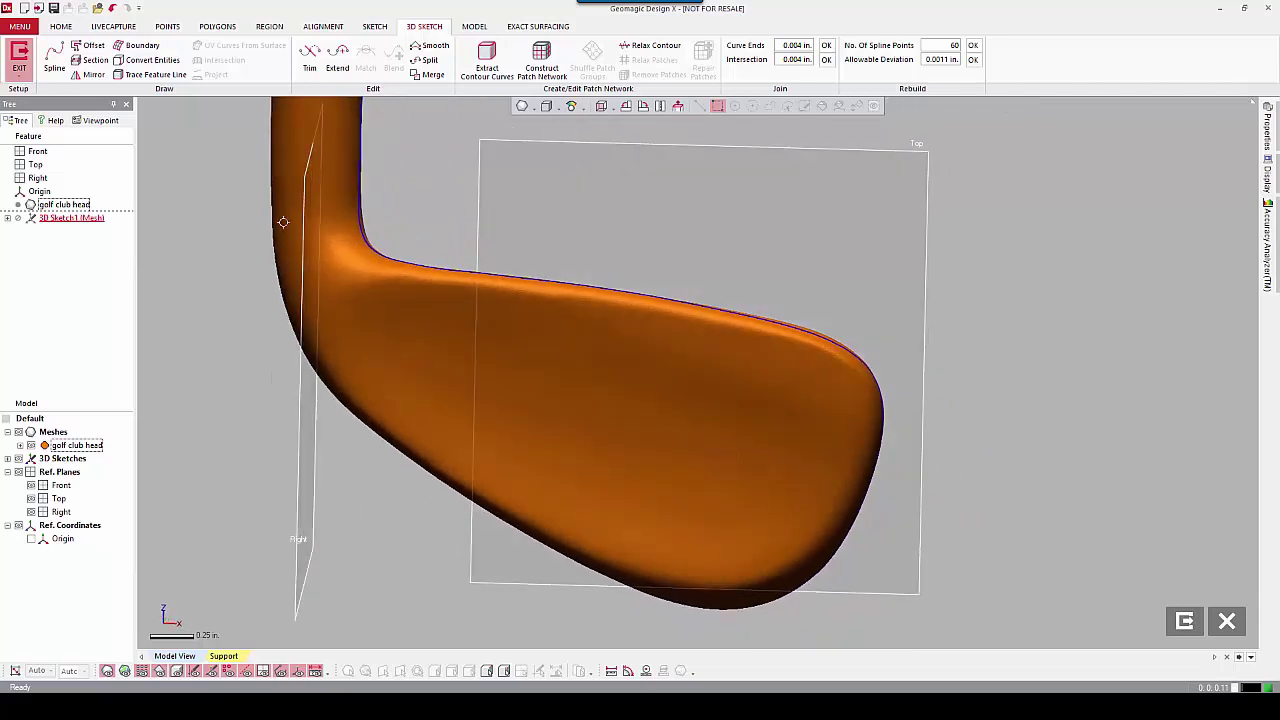
- Trace a feature line along the face's upper edge and down the hosel, rebuilt to 60 spline points
left_click(155, 74)
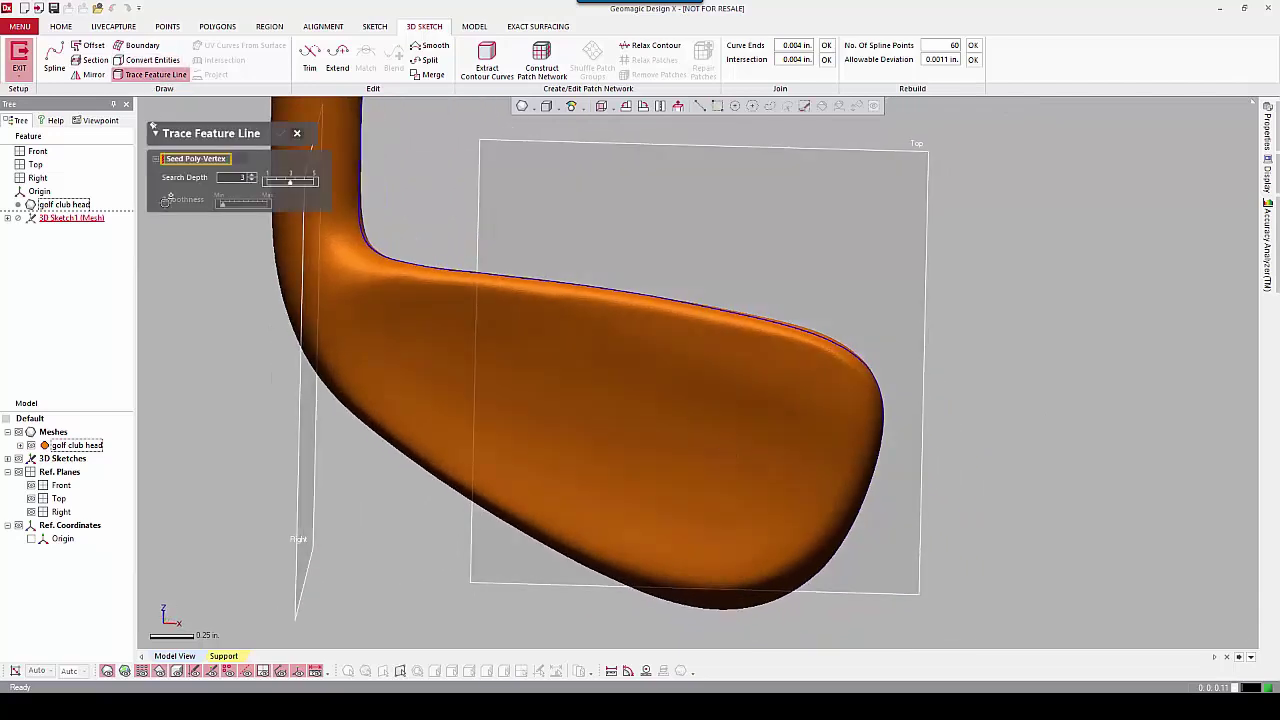
left_click(407, 274)
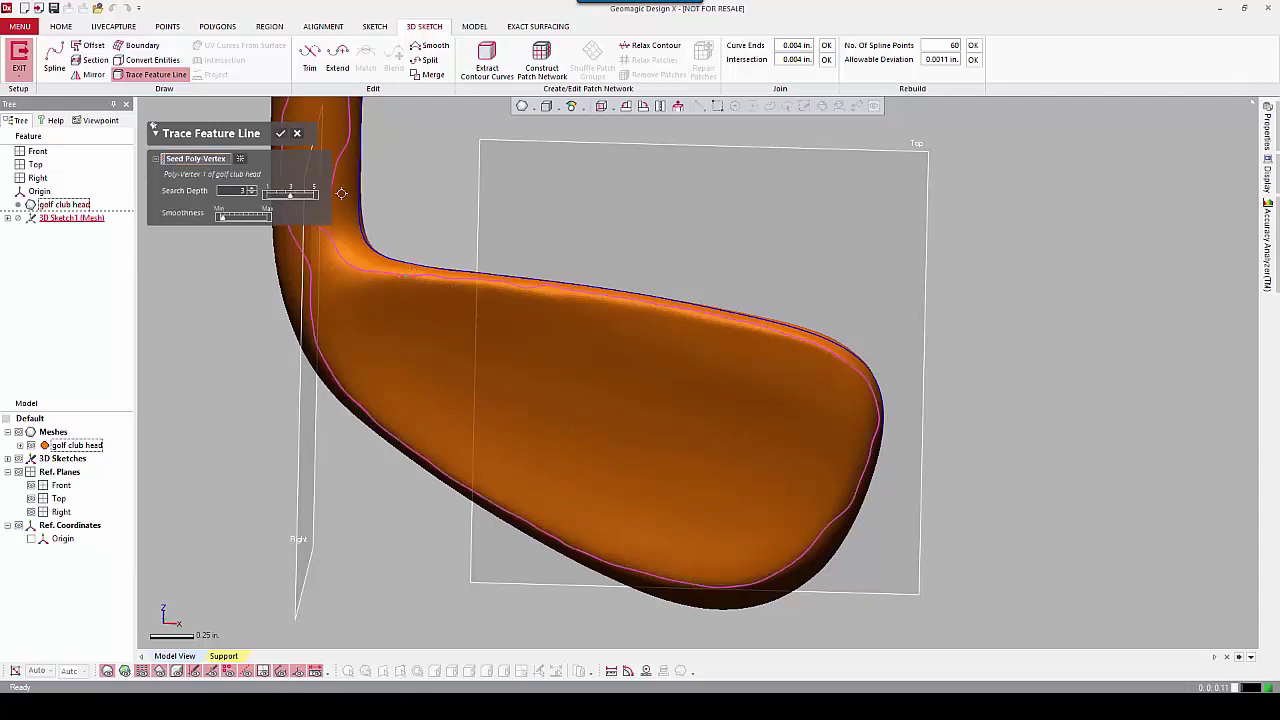
right_click_drag(471, 180, 588, 251)
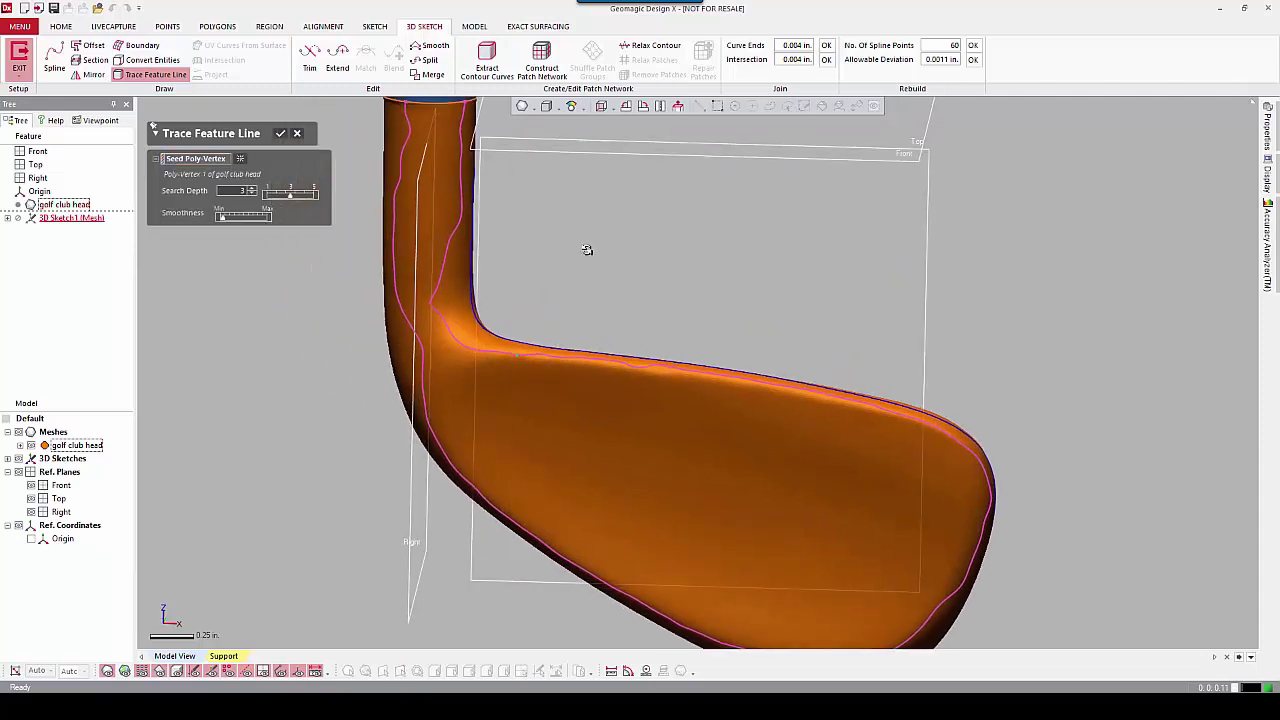
left_click(460, 184)
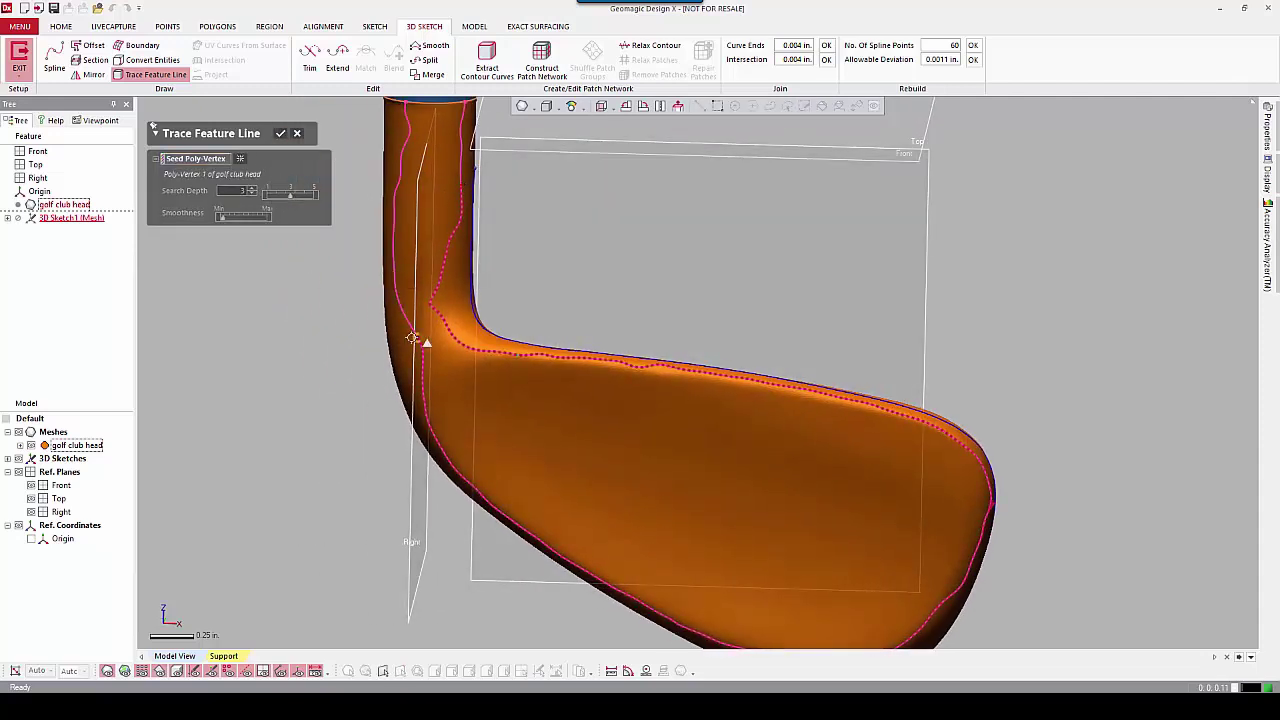
right_click(412, 205)
left_click(440, 183)
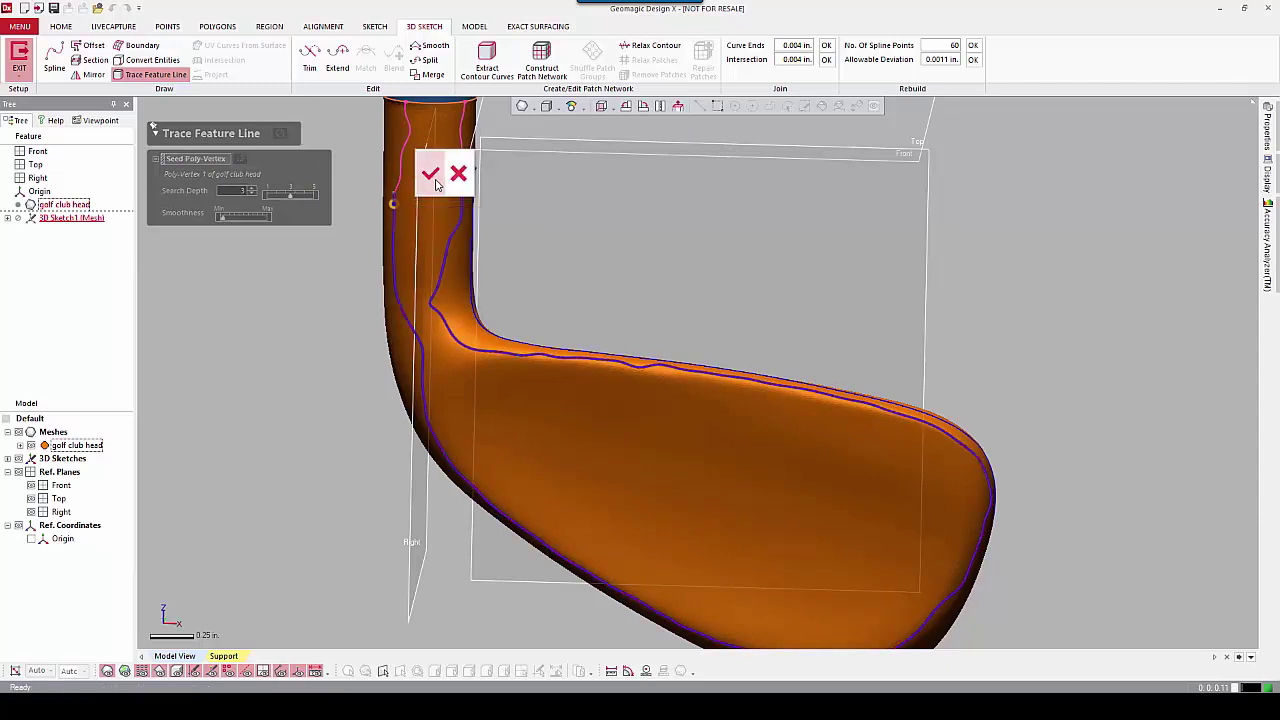
key("Return")
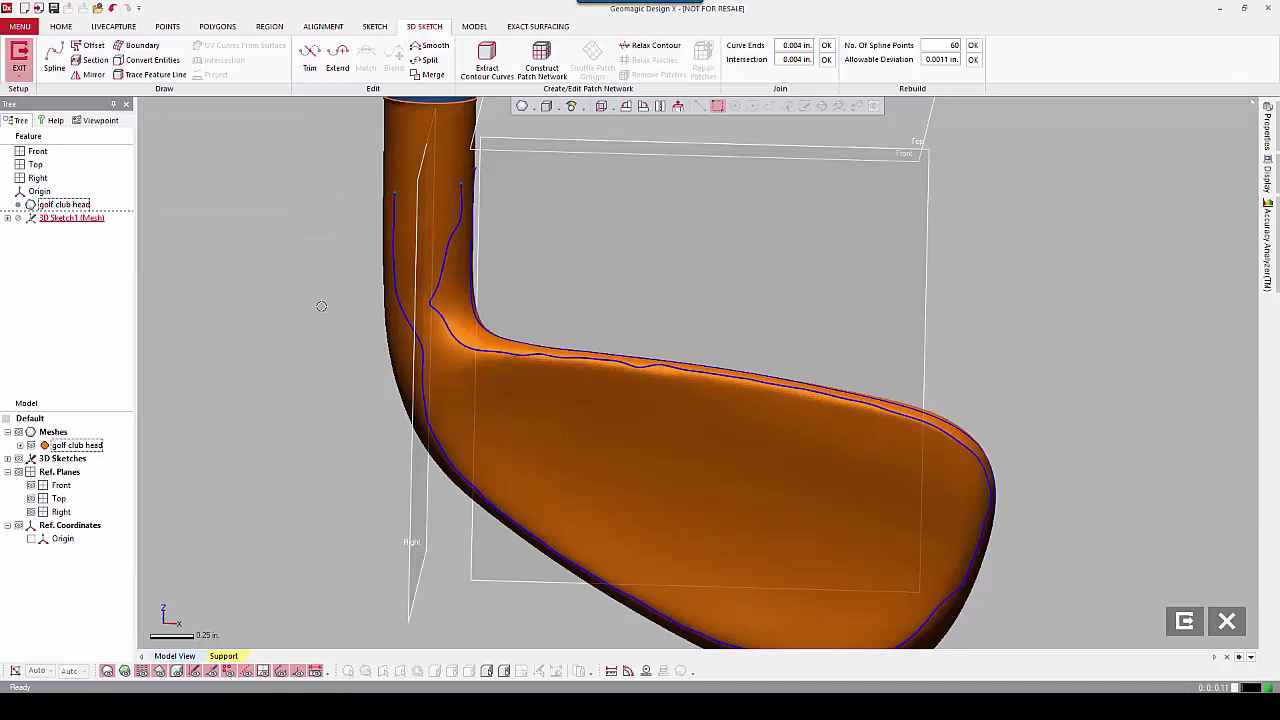
left_click(388, 287)
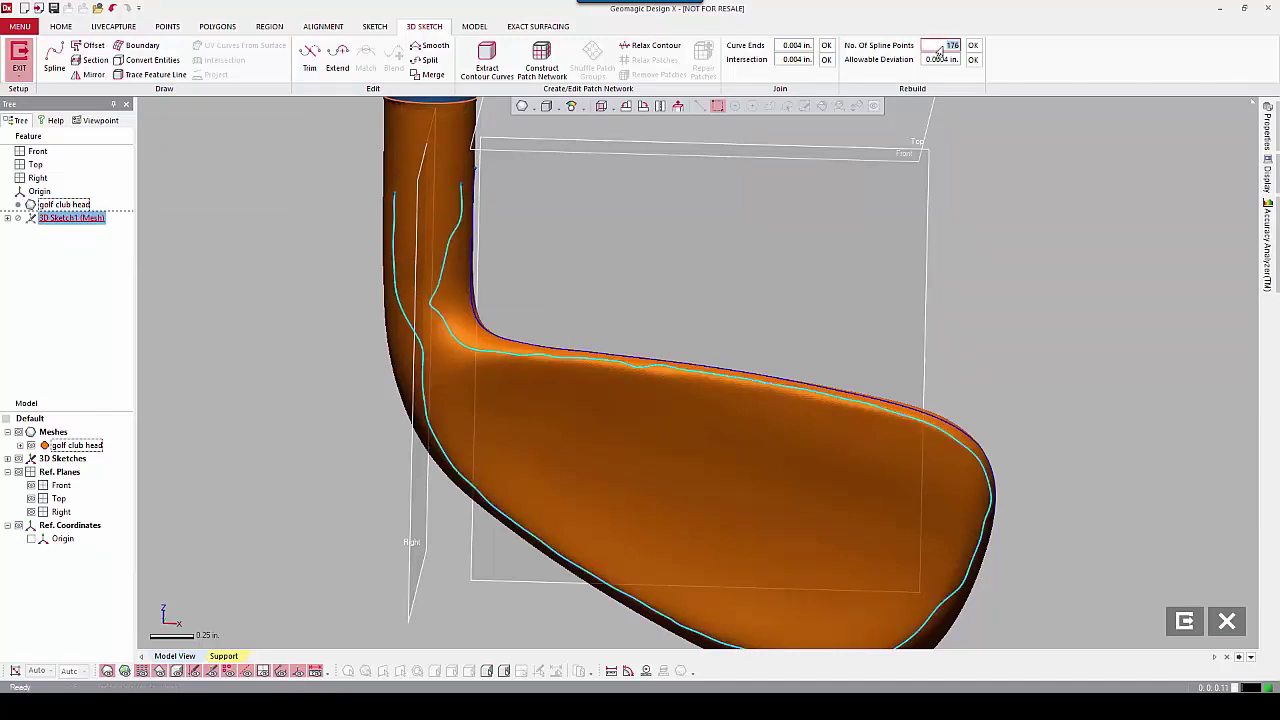
type("60")
key("Return")
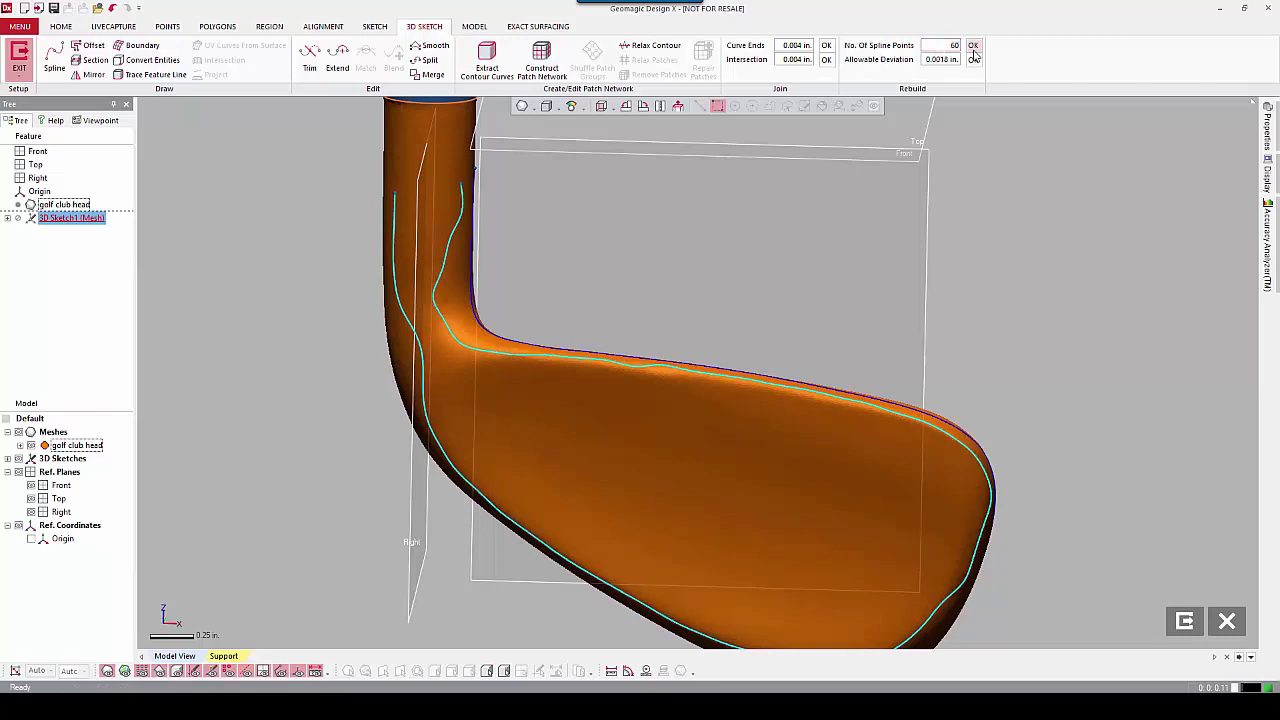
- Smooth a wavy segment of the top-edge curve and reshape it along the toe
left_click(319, 289)
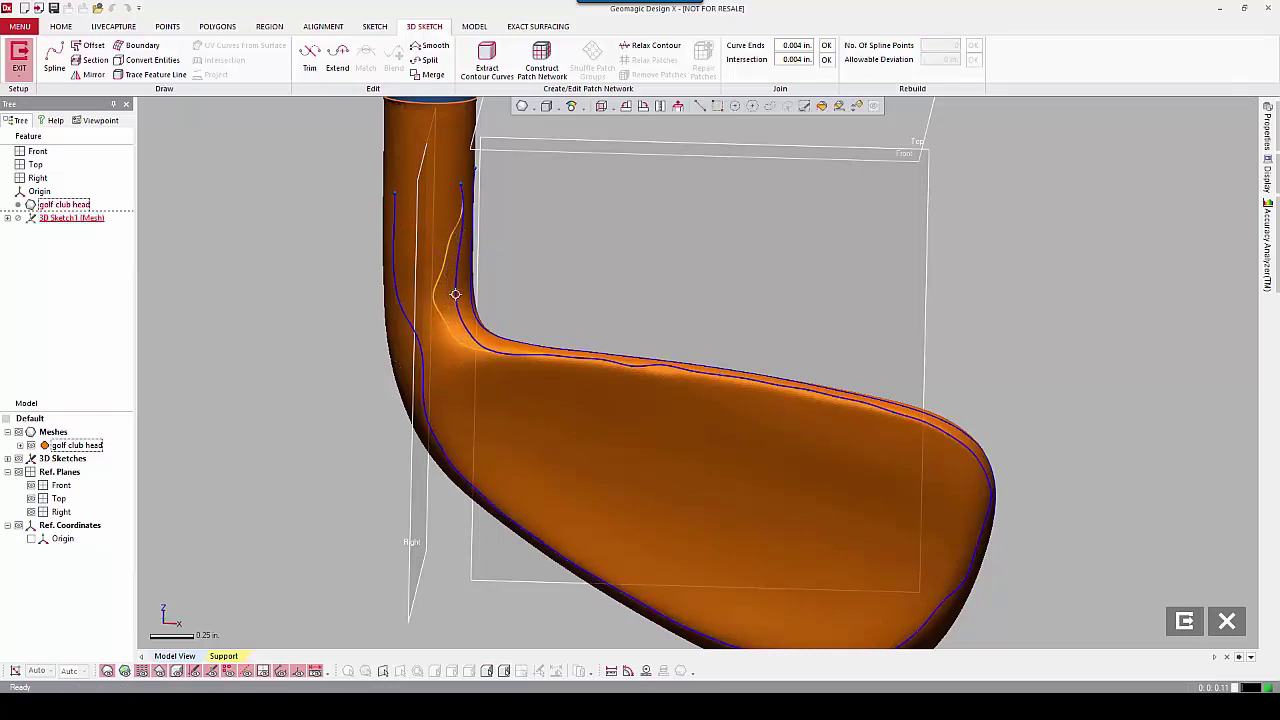
right_click_drag(631, 440, 518, 441)
scroll(628, 410, "up", 3)
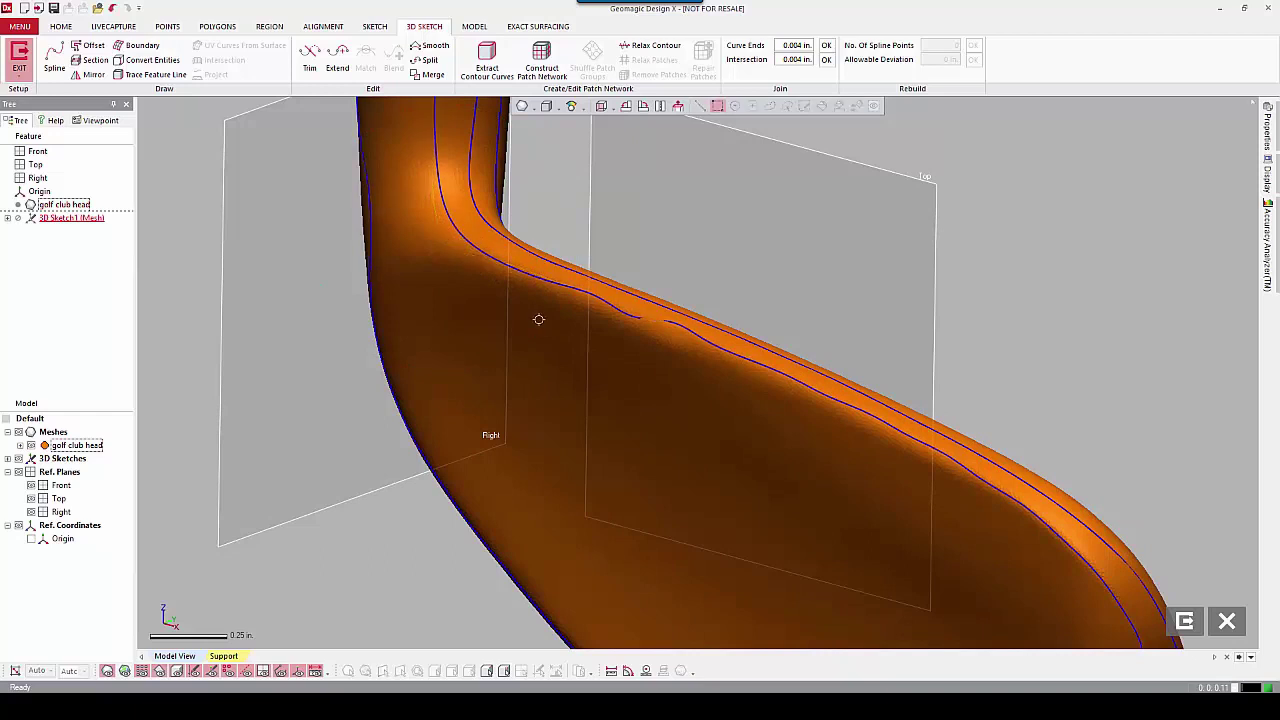
left_click(611, 325)
left_click(632, 317)
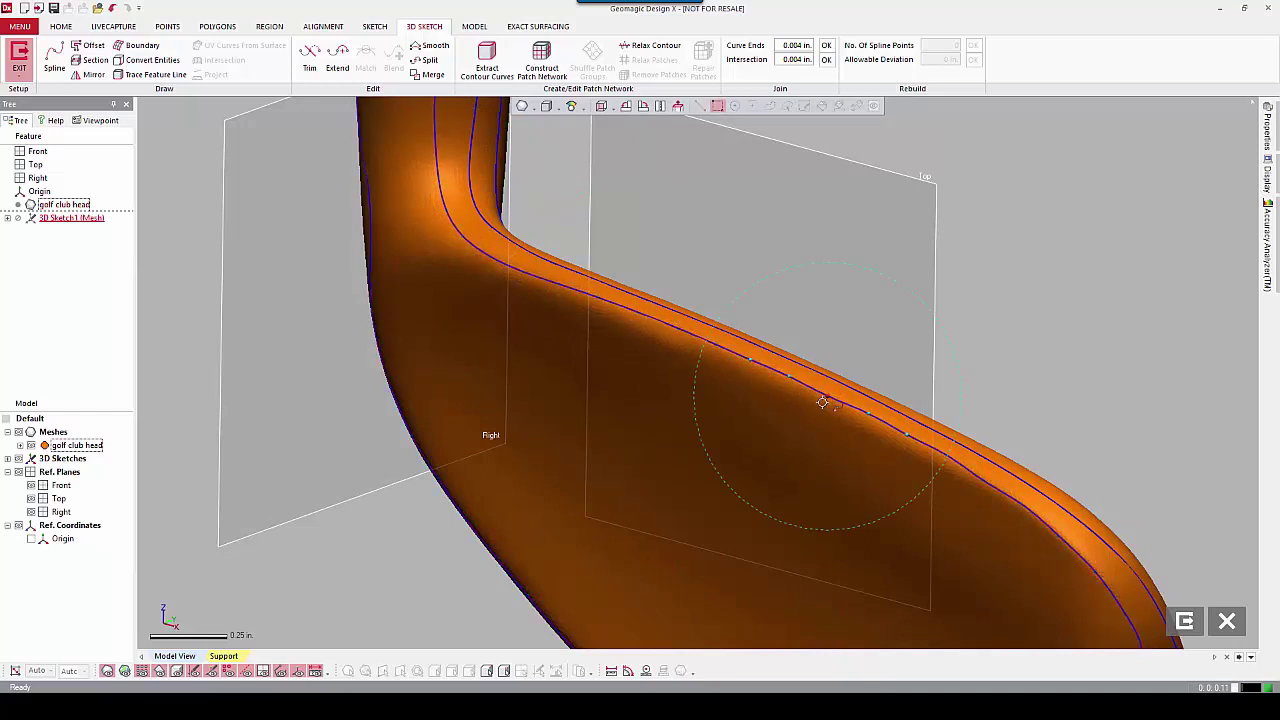
key("Escape")
mouse_move(828, 395)
right_mouse_down()
mouse_move(824, 415)
mouse_move(697, 320)
mouse_move(769, 429)
mouse_move(828, 477)
mouse_move(780, 380)
right_mouse_up()
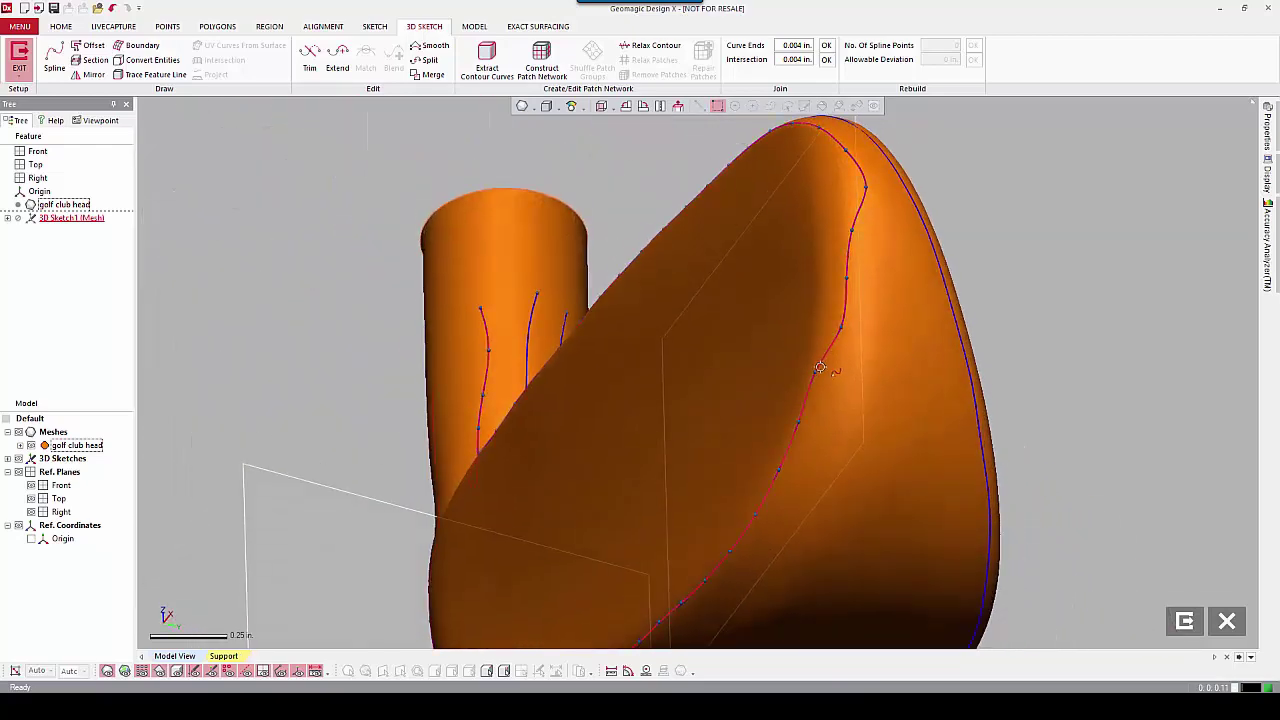
left_click_drag(819, 373, 911, 447)
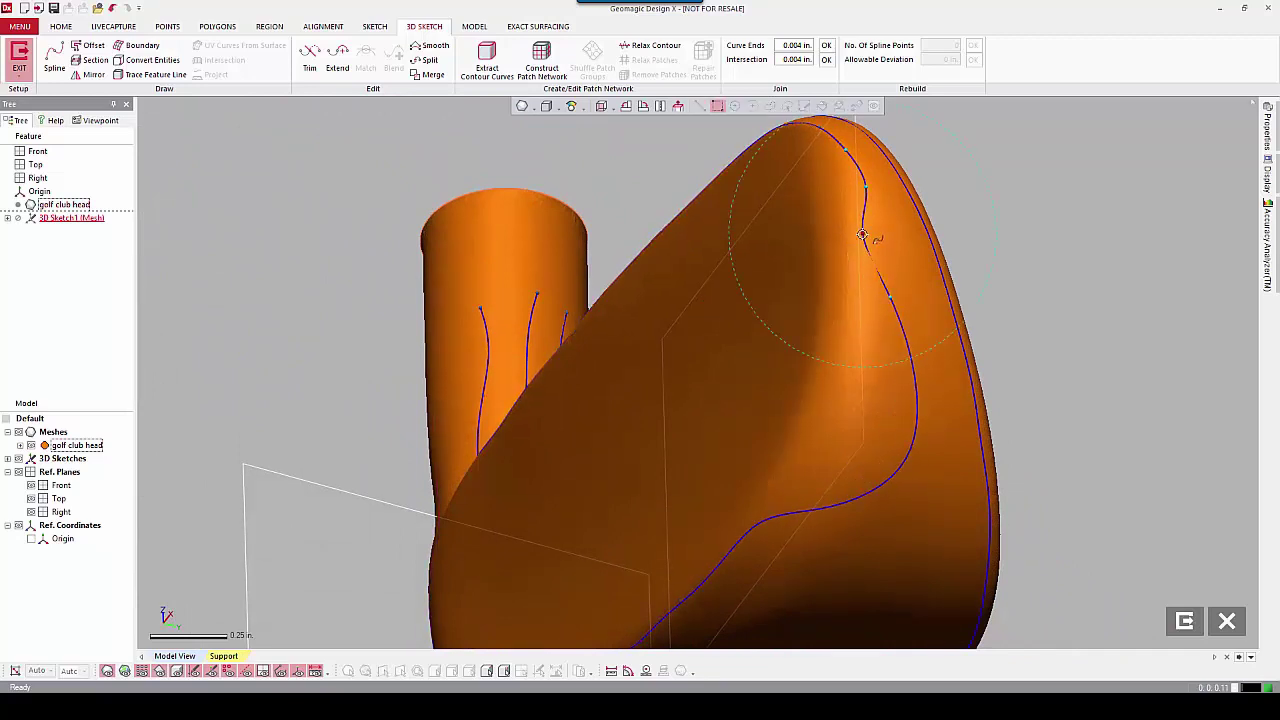
- Pull curve humps onto the surface, delete leftover segments and join gaps with a spline
mouse_move(864, 235)
right_mouse_down()
mouse_move(919, 184)
mouse_move(935, 262)
right_mouse_up()
left_click_drag(940, 266, 948, 362)
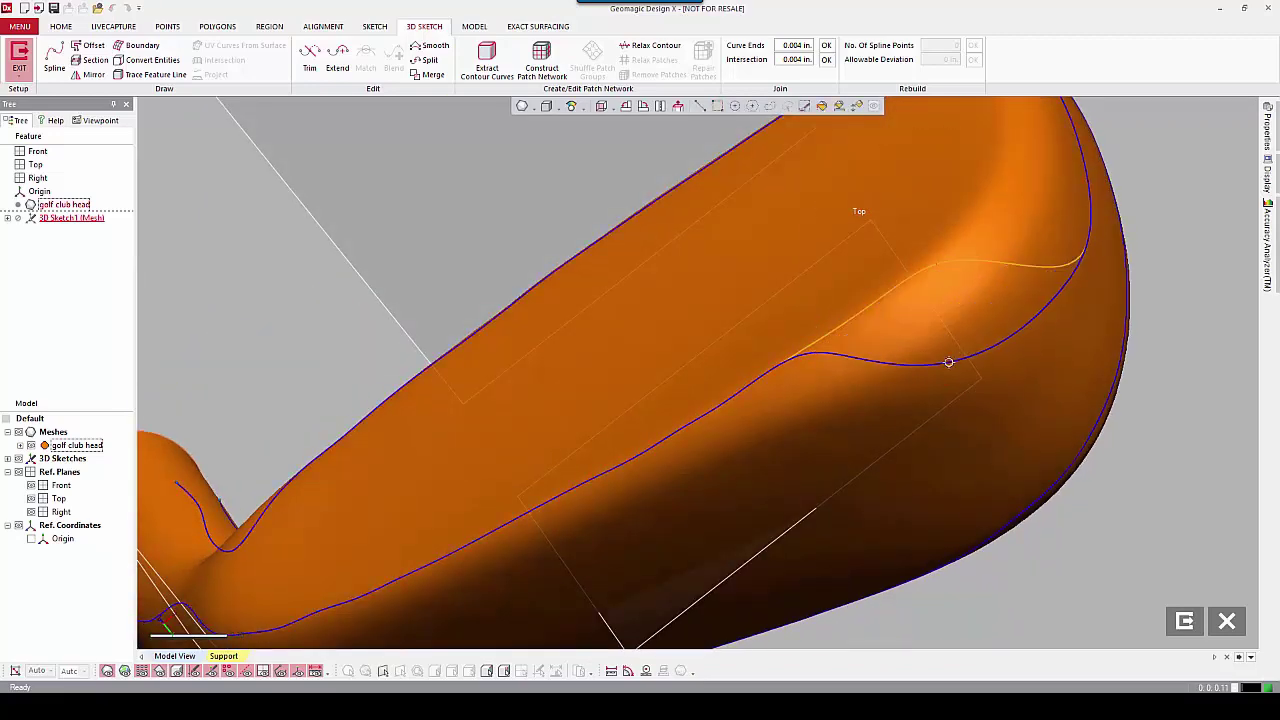
right_click_drag(948, 362, 976, 343)
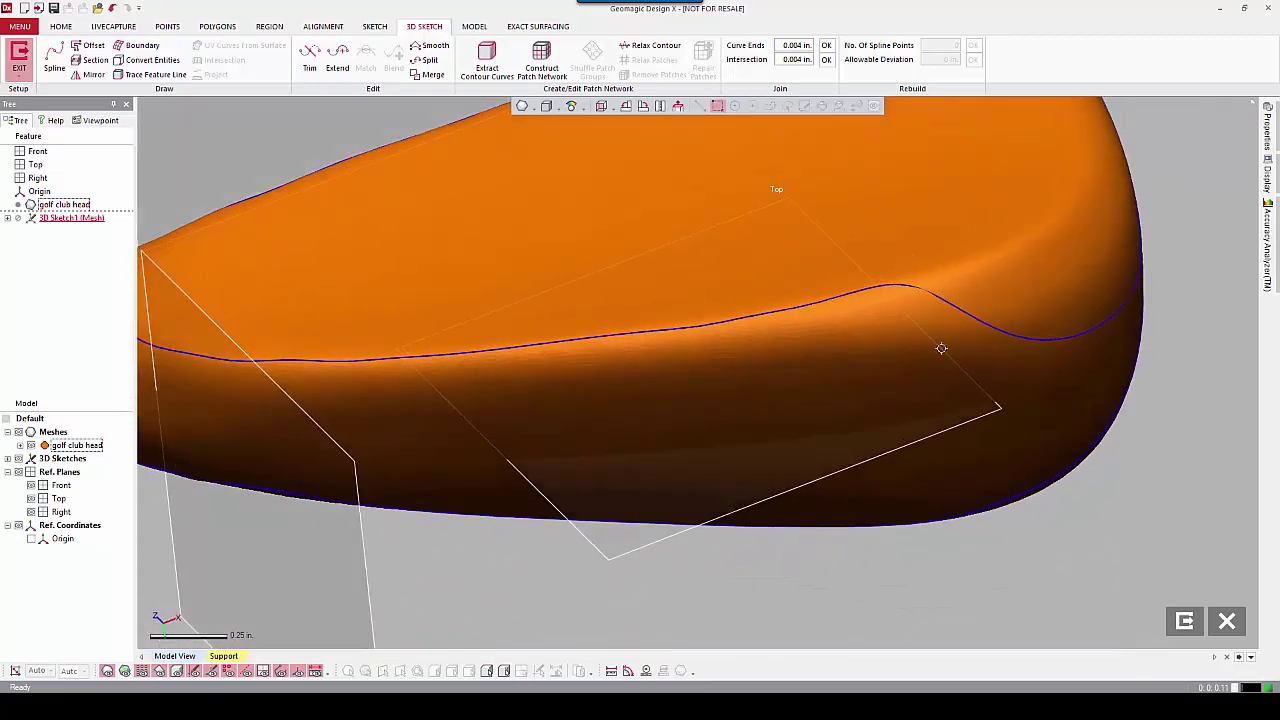
left_click_drag(905, 287, 888, 388)
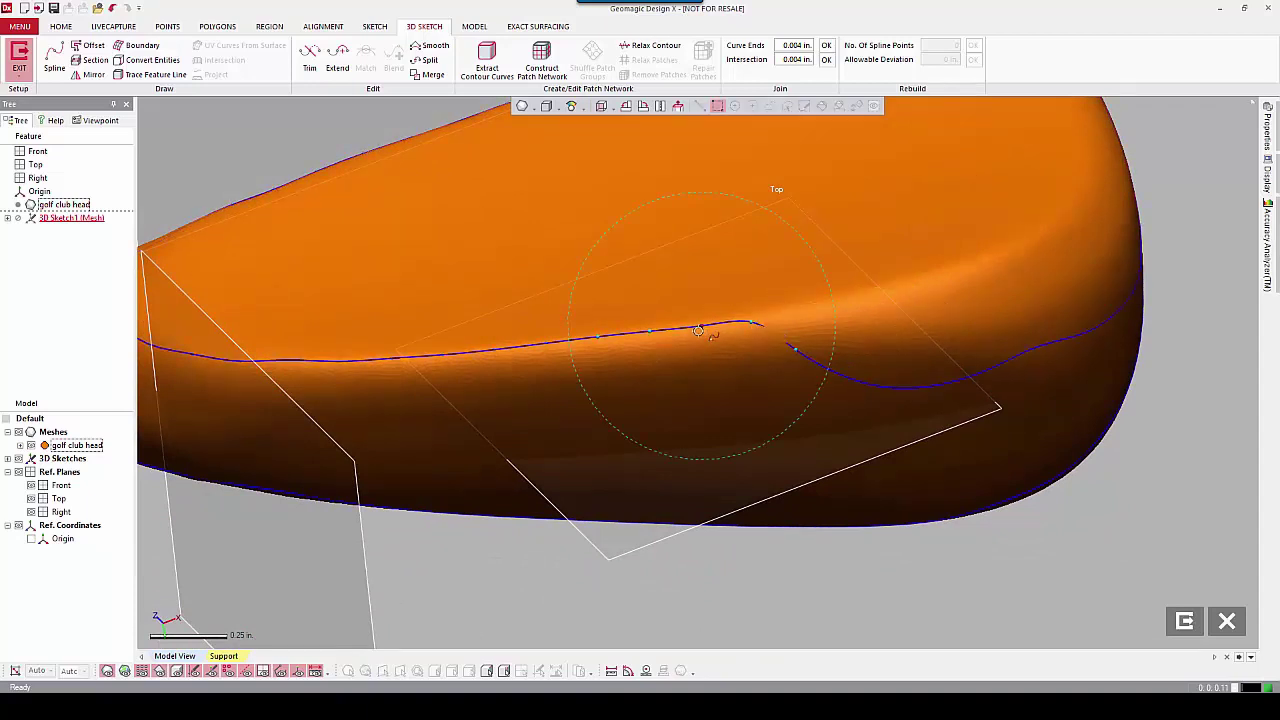
left_click_drag(703, 325, 684, 410)
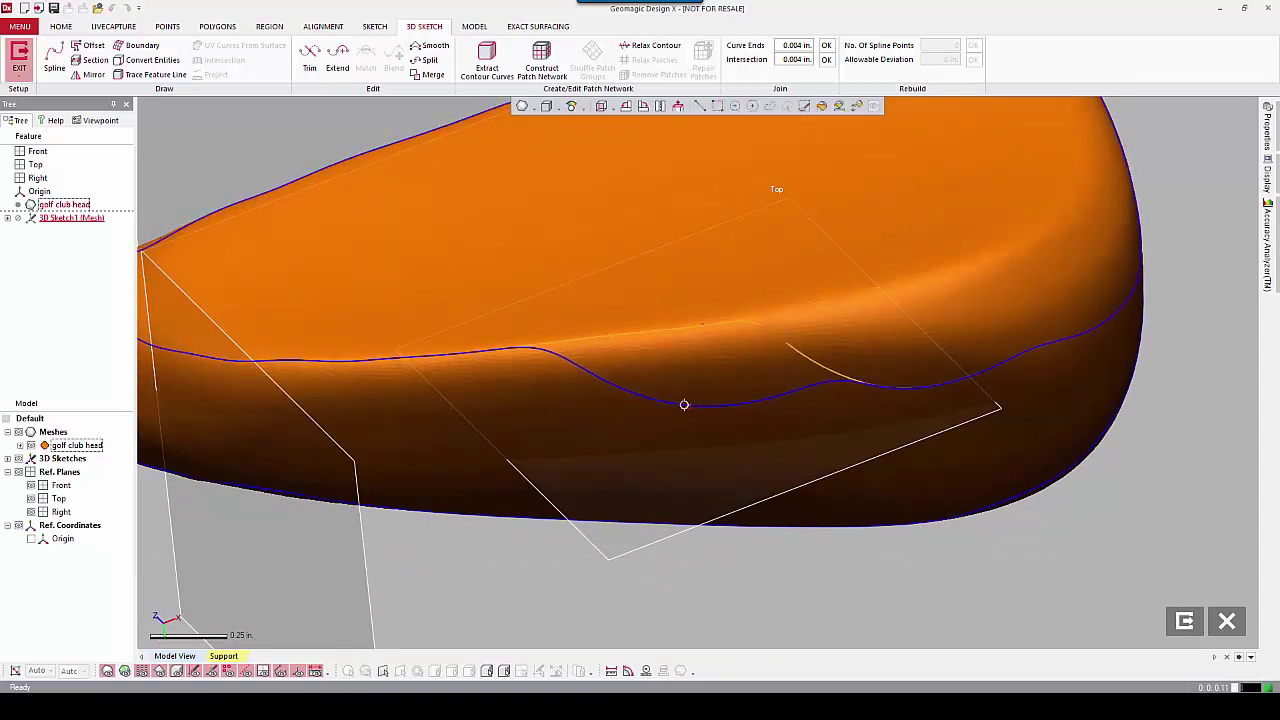
left_click(685, 403)
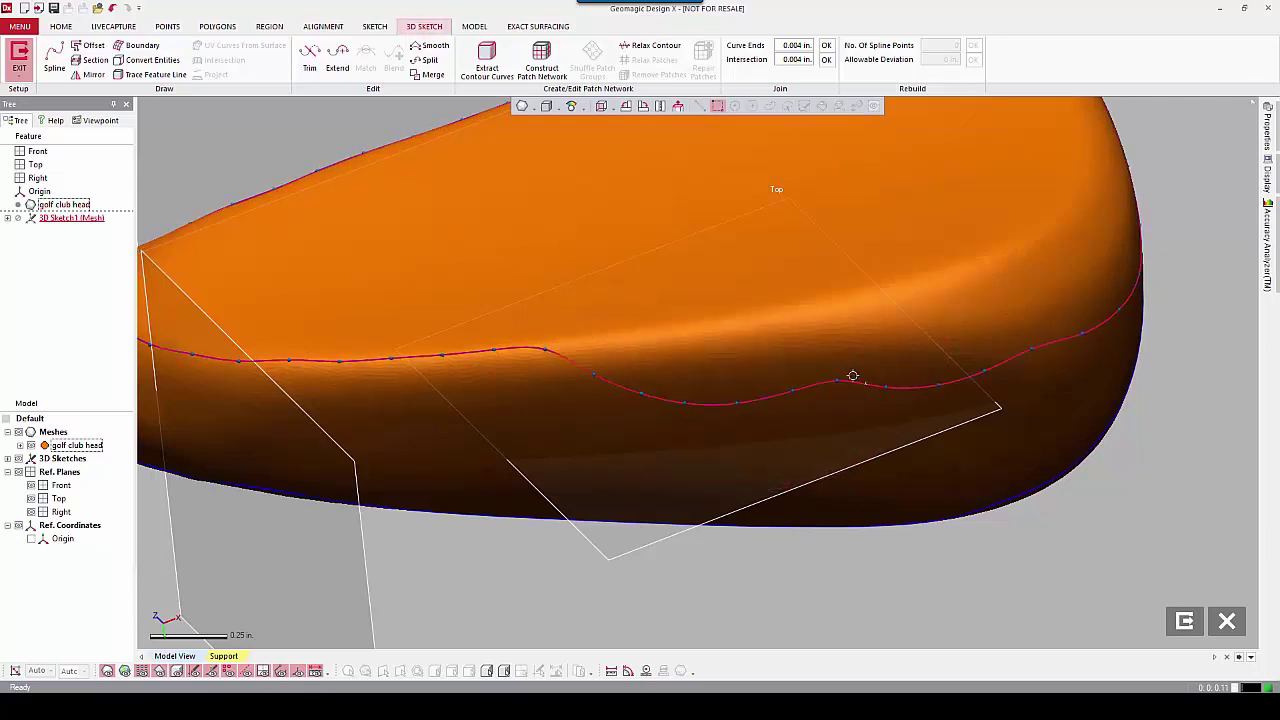
left_click(840, 388)
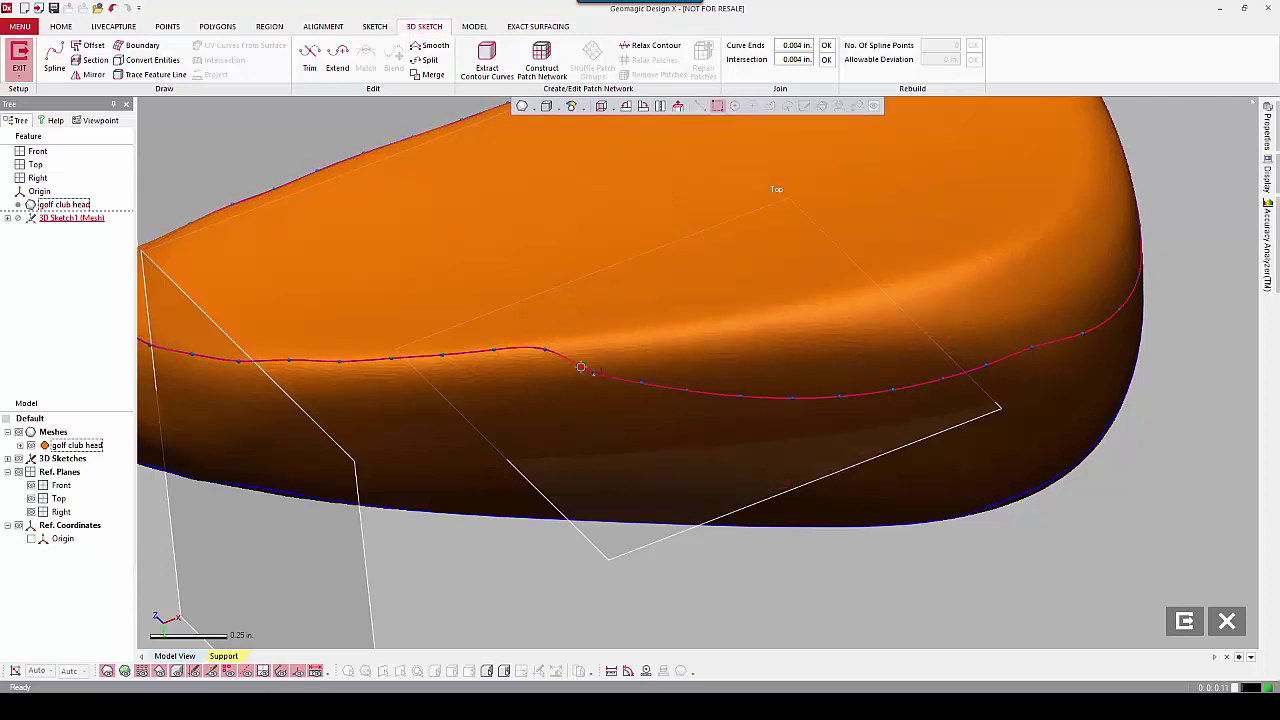
left_click(537, 377)
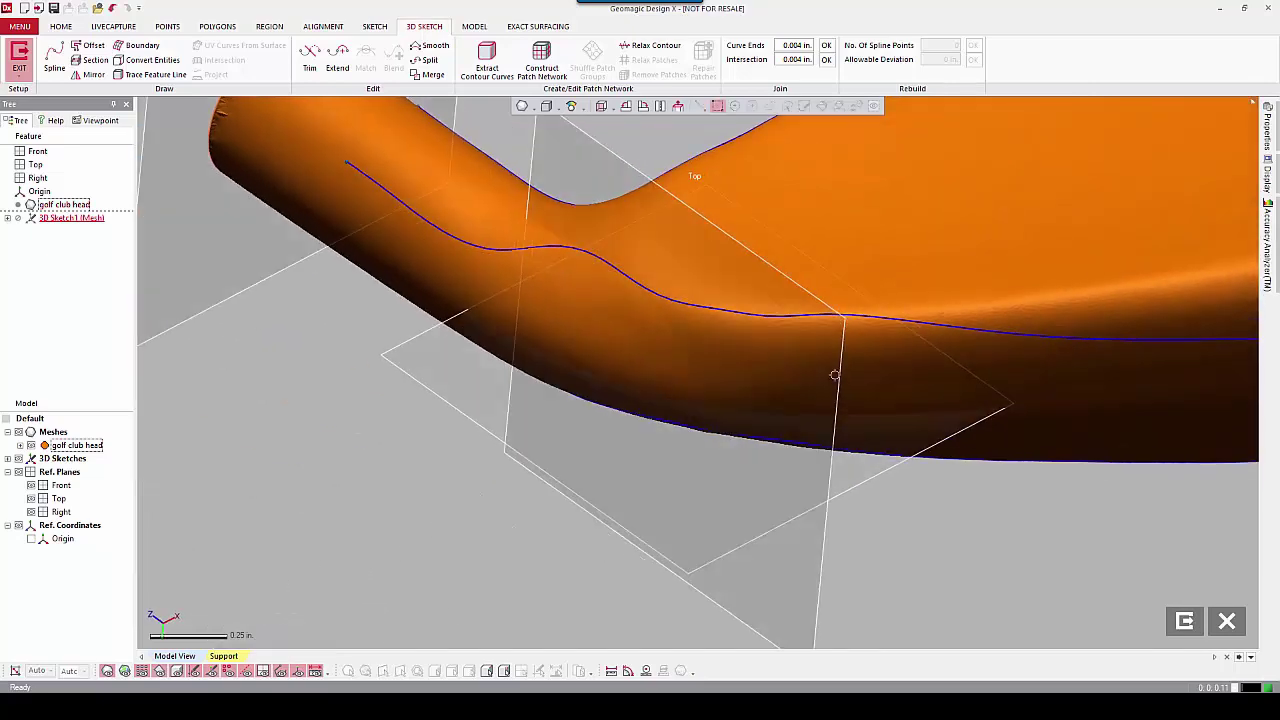
- Smooth the remaining wavy and bumpy stretches of the top-edge curve
left_click_drag(870, 318, 866, 360)
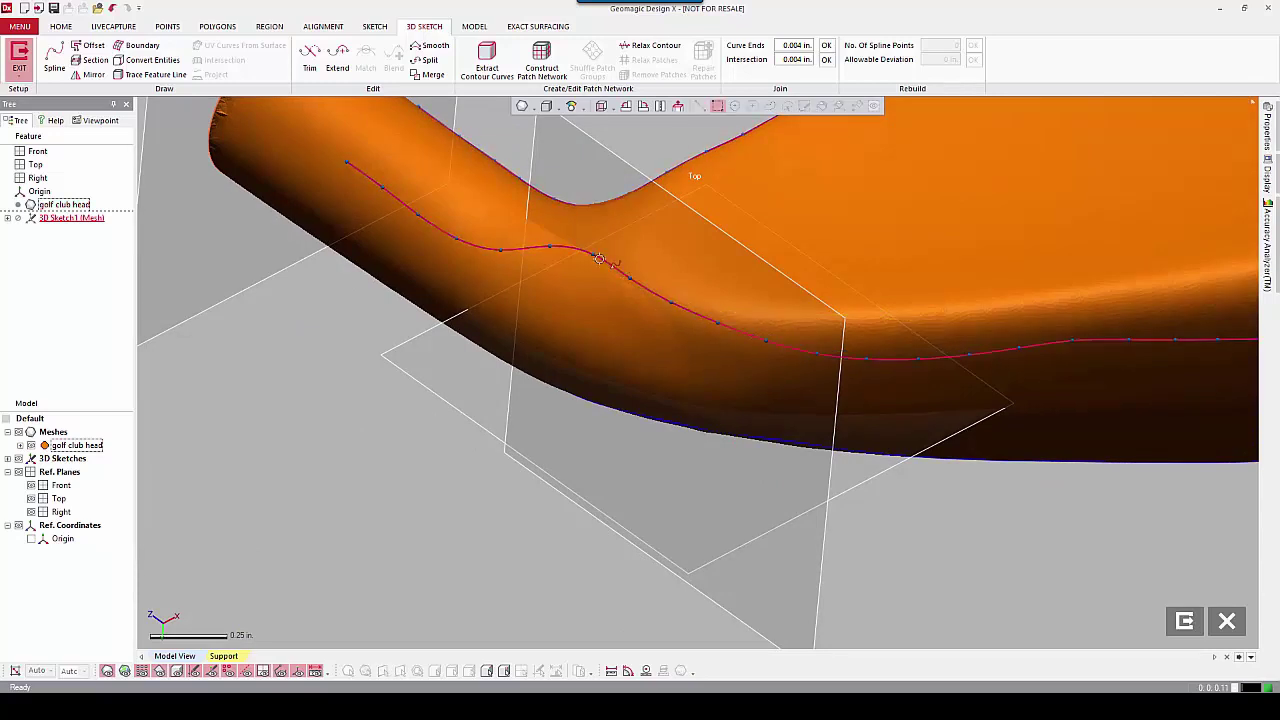
mouse_move(605, 262)
left_mouse_down()
mouse_move(745, 374)
mouse_move(760, 358)
left_mouse_up()
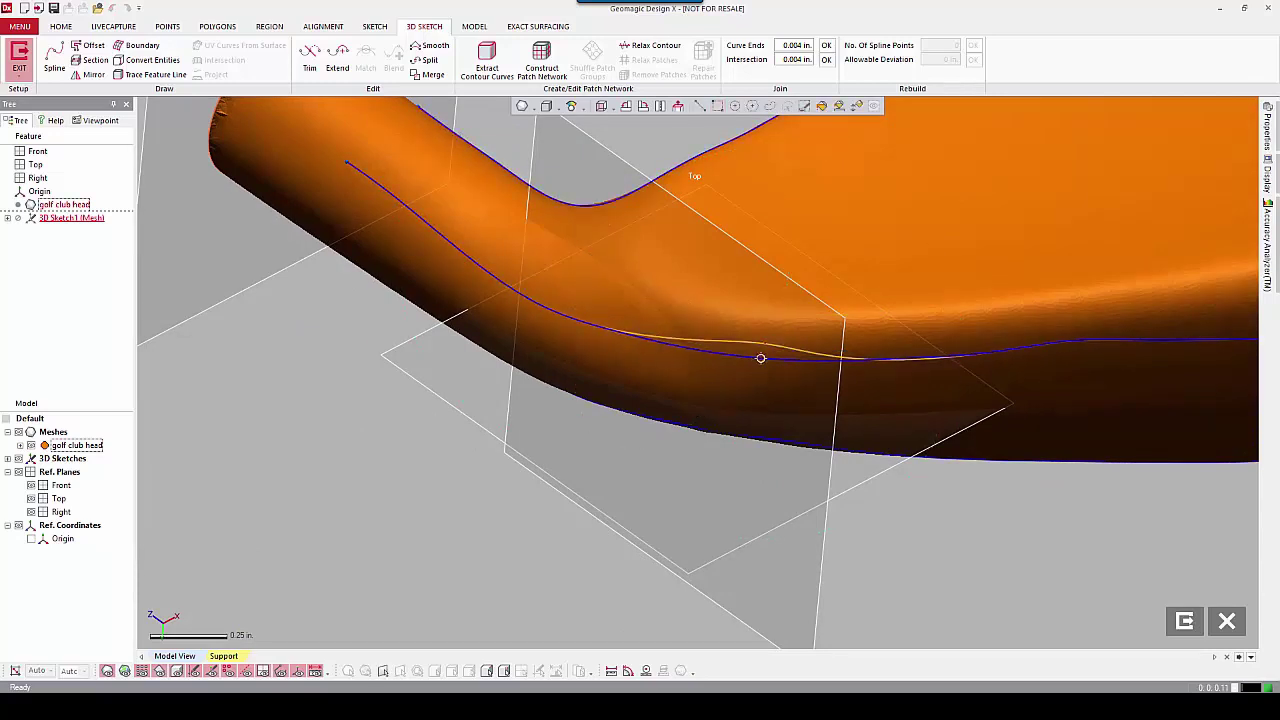
right_click_drag(760, 358, 769, 341)
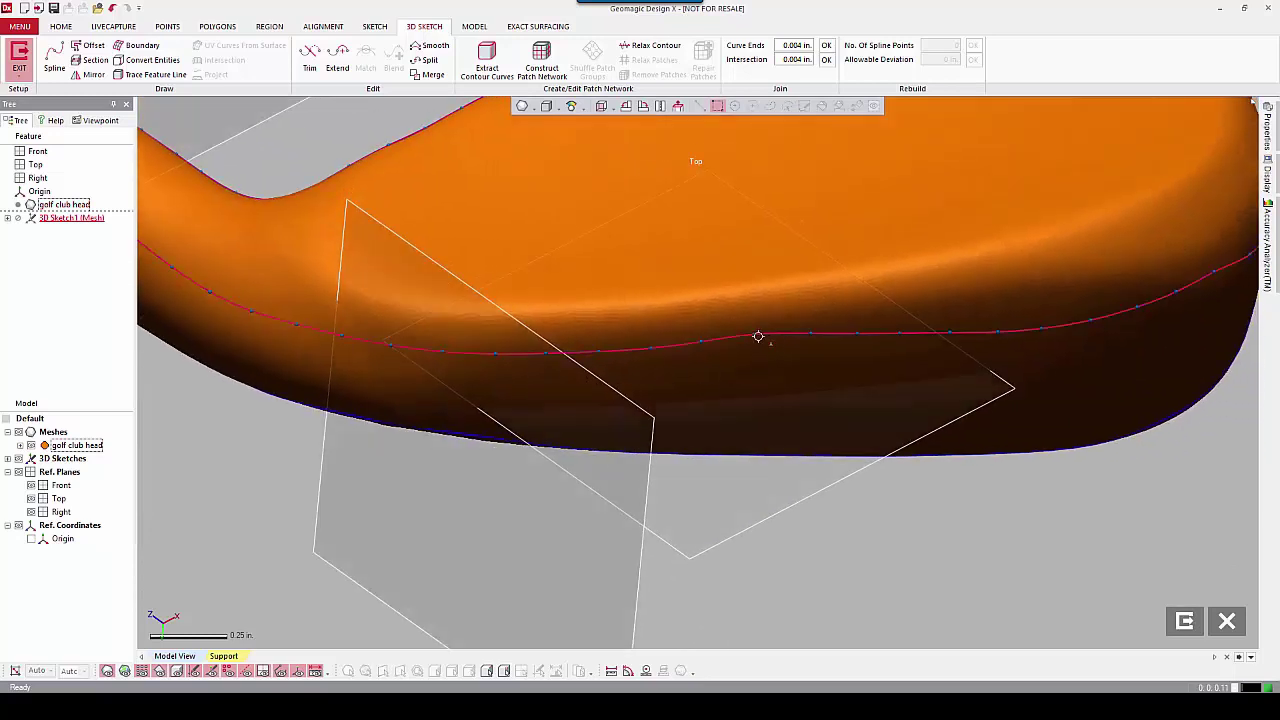
left_click_drag(757, 336, 757, 357)
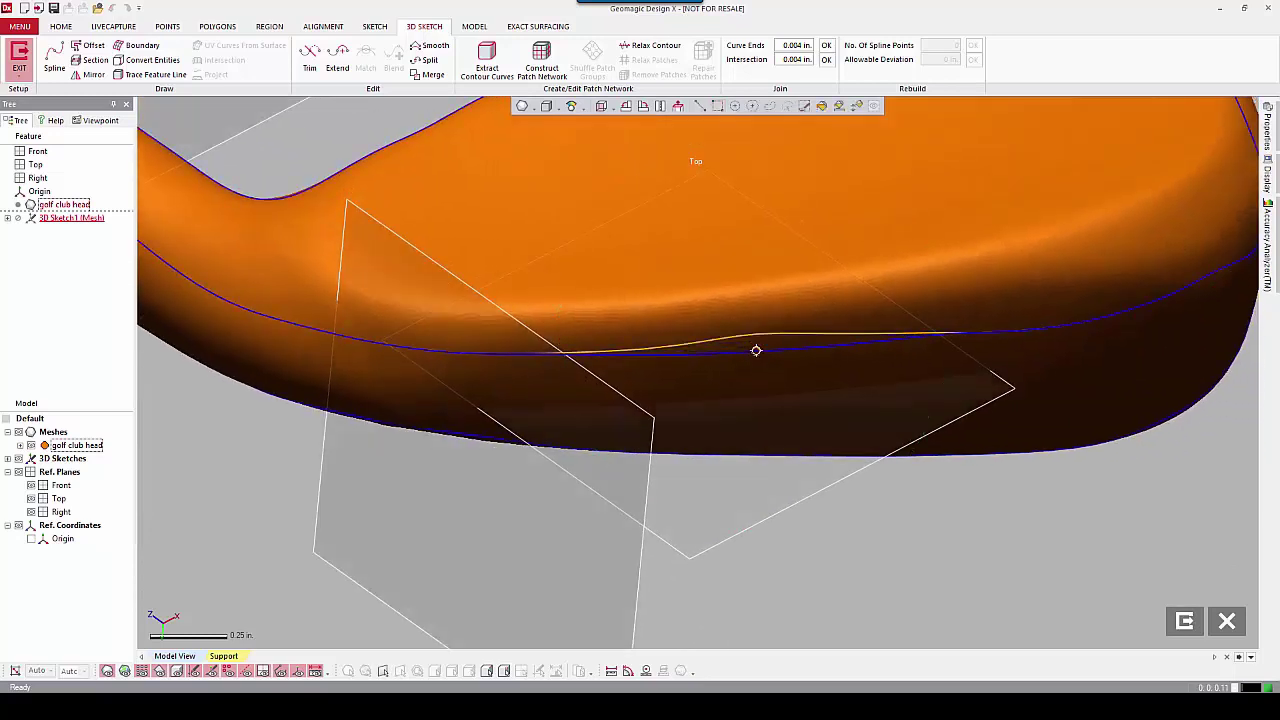
mouse_move(951, 380)
right_mouse_down()
mouse_move(609, 380)
mouse_move(929, 346)
right_mouse_up()
- Orbit and zoom to check the curves, selecting the top contour curve
scroll(886, 372, "down", 3)
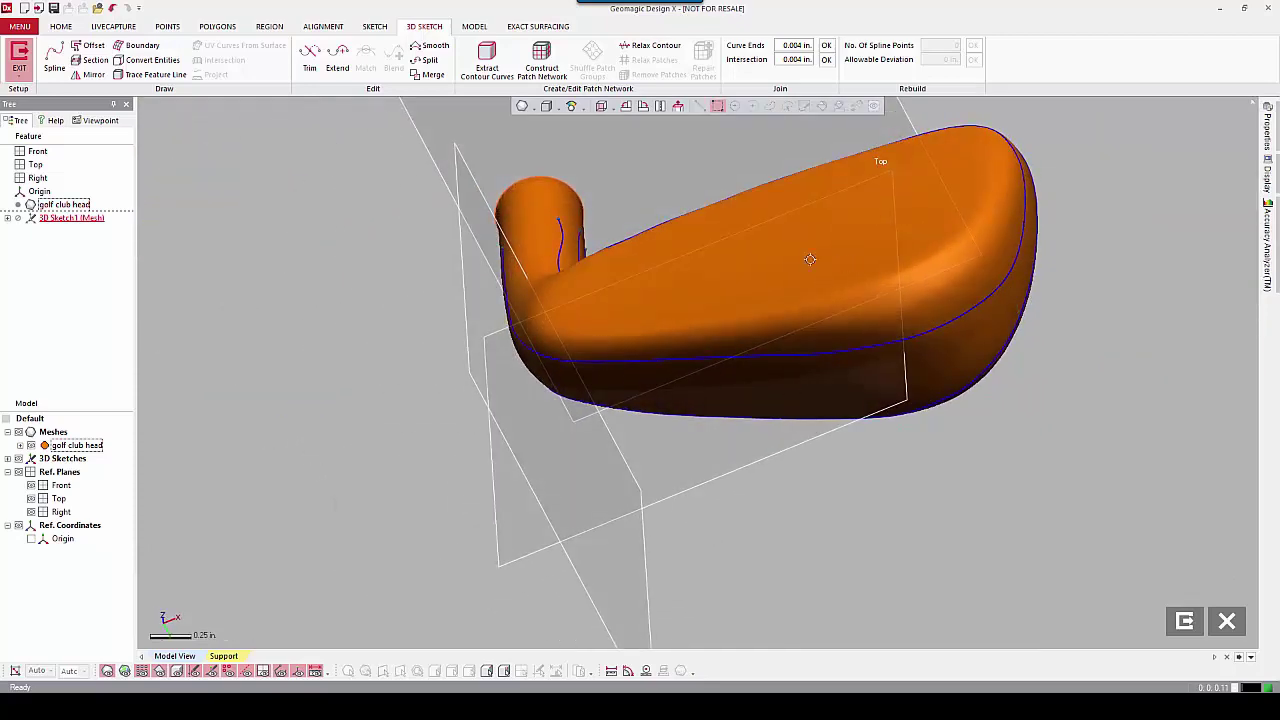
mouse_move(871, 283)
right_mouse_down()
mouse_move(847, 278)
mouse_move(891, 314)
mouse_move(829, 360)
mouse_move(817, 323)
mouse_move(680, 375)
mouse_move(697, 391)
mouse_move(709, 380)
mouse_move(677, 371)
mouse_move(665, 348)
right_mouse_up()
scroll(665, 348, "up", 2)
left_click(614, 305)
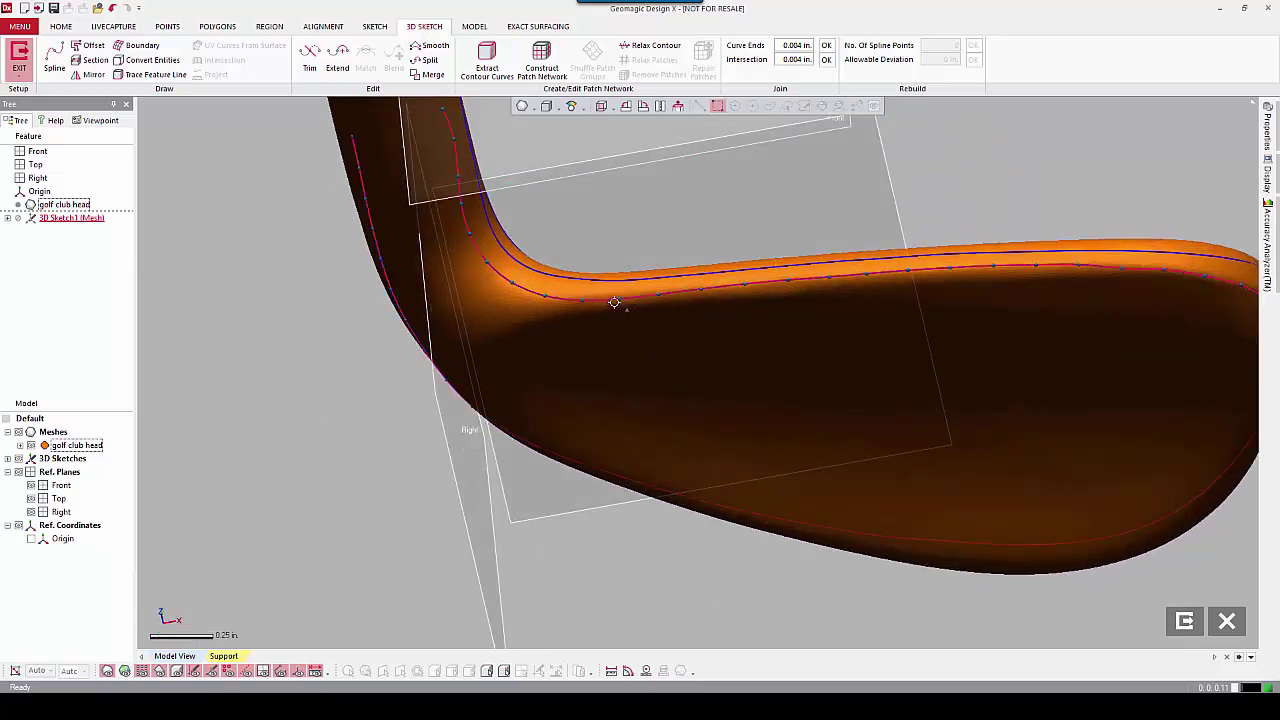
left_click(616, 300)
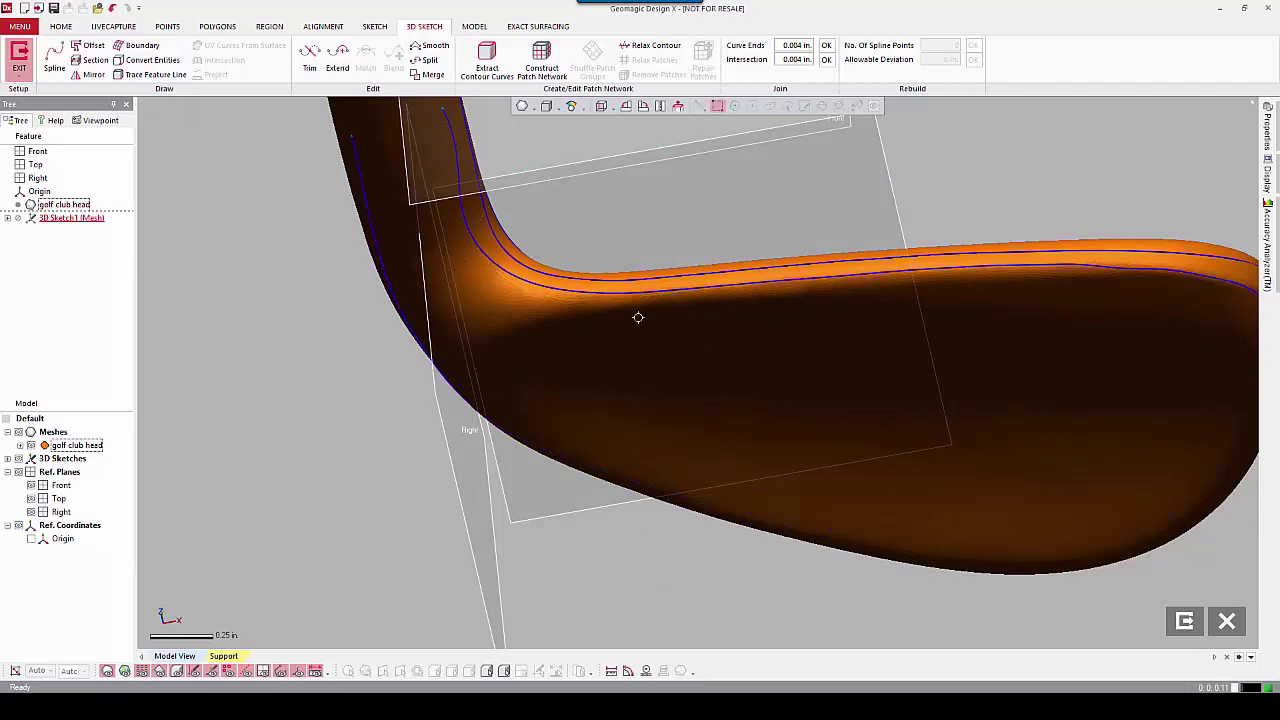
scroll(657, 332, "down", 5)
mouse_move(811, 380)
right_mouse_down()
mouse_move(657, 387)
mouse_move(566, 423)
mouse_move(489, 397)
mouse_move(734, 383)
mouse_move(517, 388)
mouse_move(651, 377)
mouse_move(780, 382)
mouse_move(827, 445)
mouse_move(654, 471)
mouse_move(634, 437)
mouse_move(561, 426)
right_mouse_up()
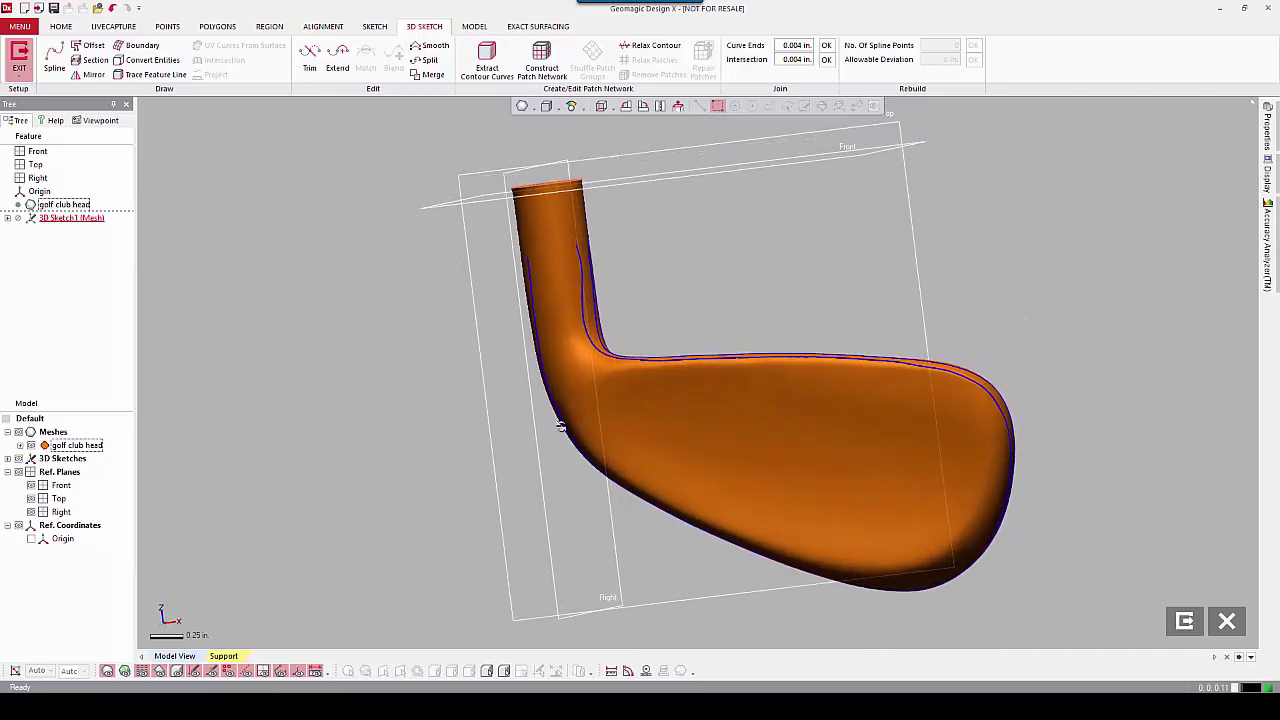
- Cut a section curve around the hosel with a plane moved down from the Front plane
left_click(91, 64)
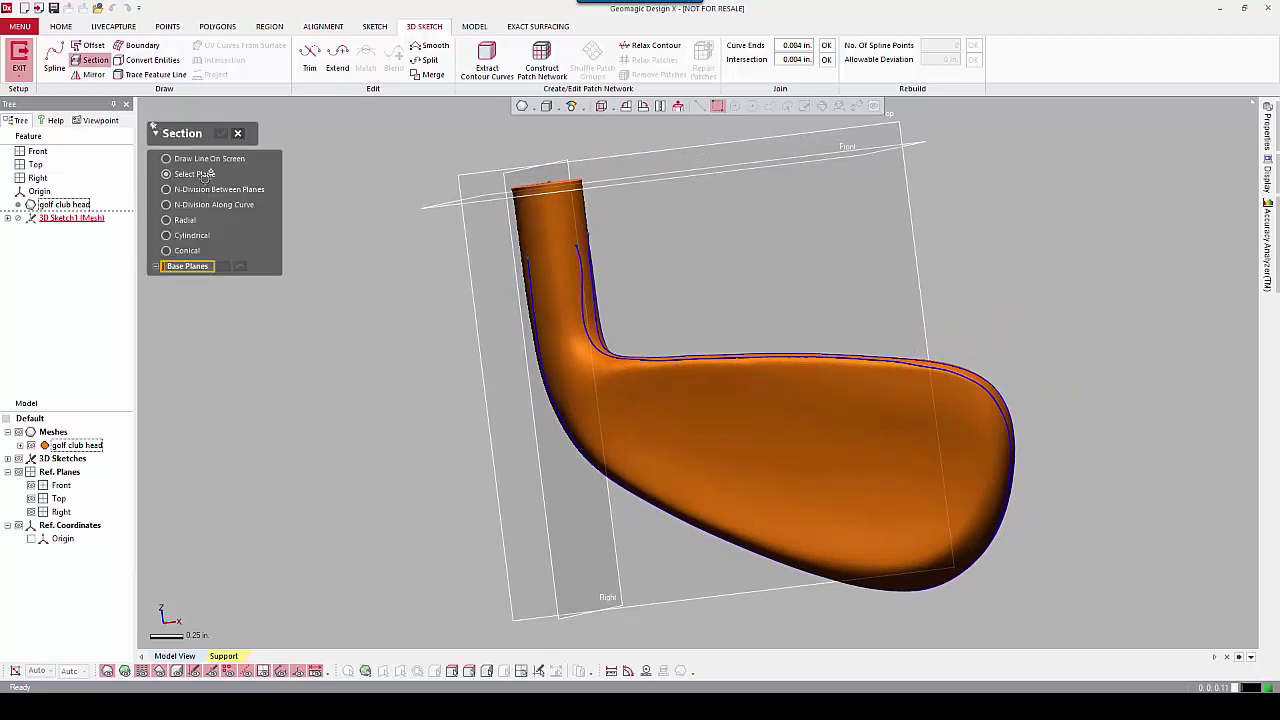
left_click(600, 188)
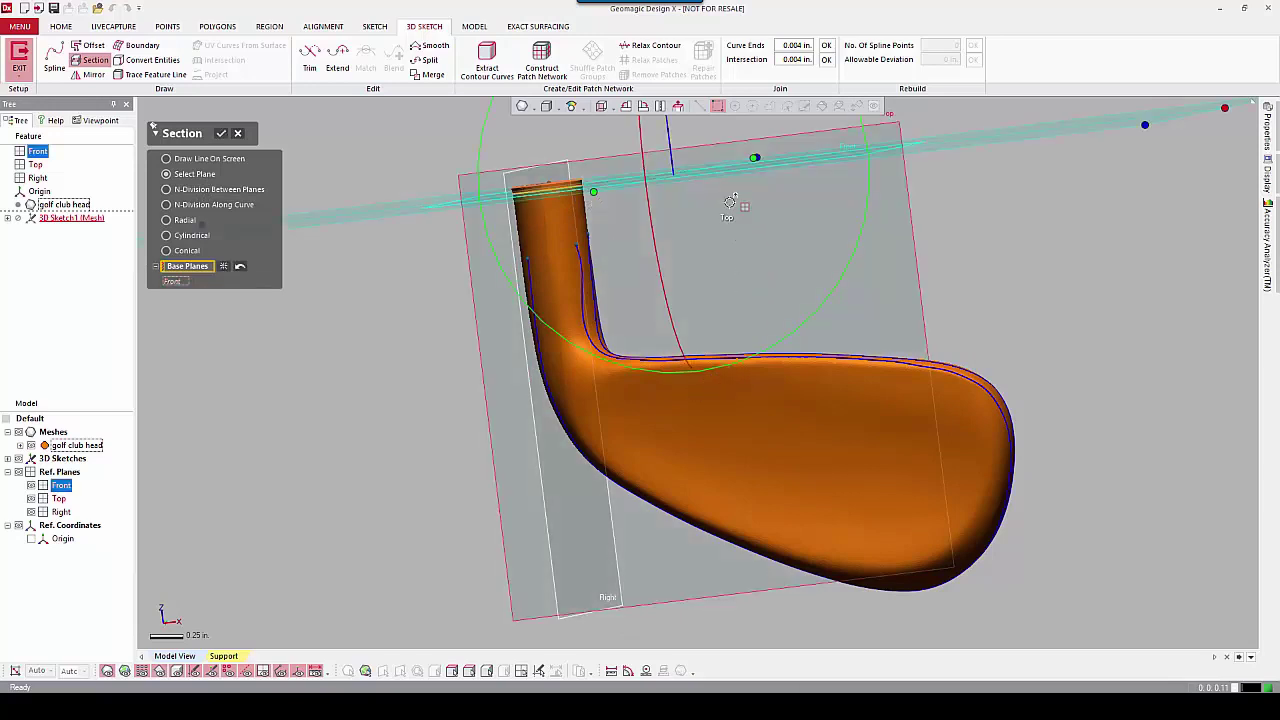
mouse_move(669, 137)
left_mouse_down()
mouse_move(678, 247)
mouse_move(690, 255)
left_mouse_up()
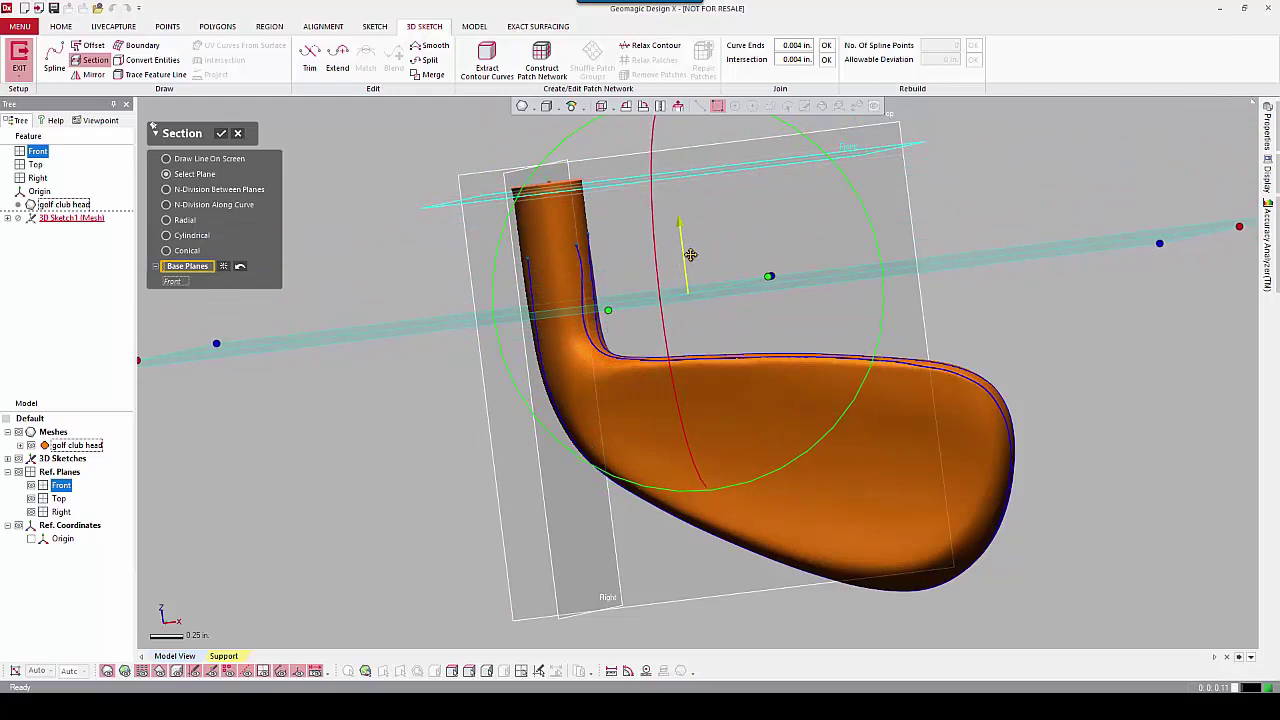
middle_click_drag(690, 255, 700, 322)
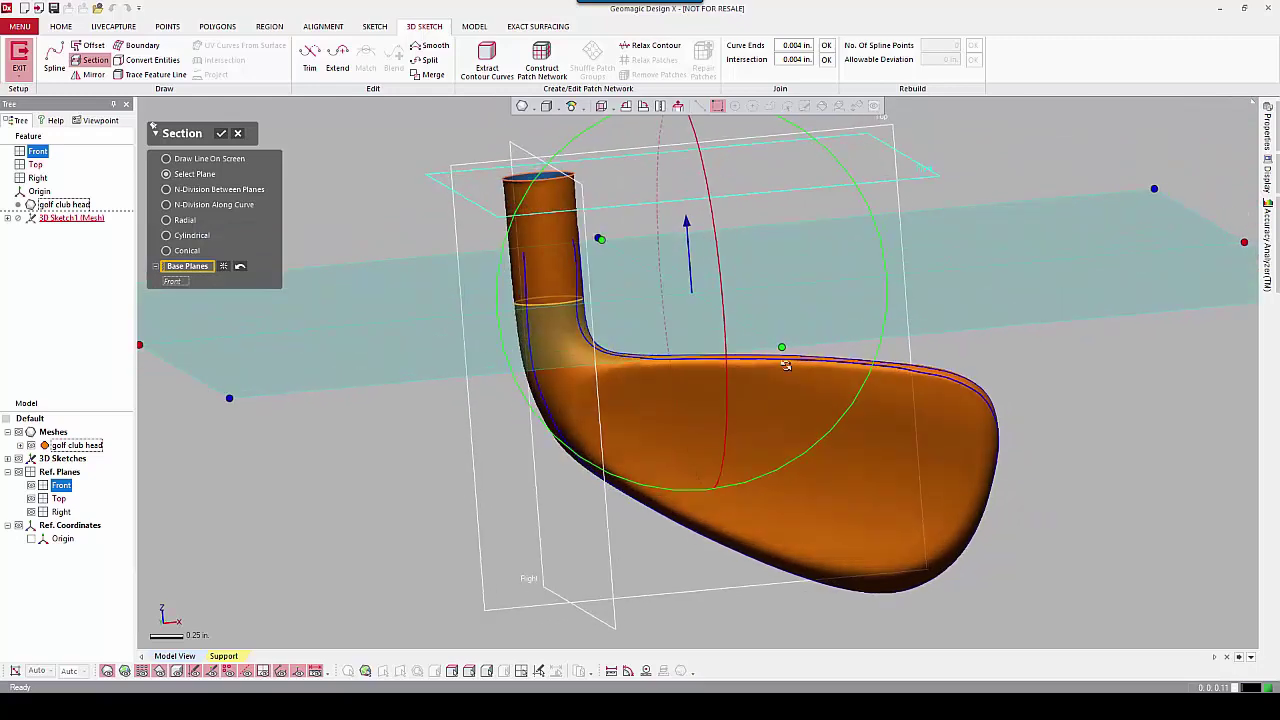
scroll(700, 322, "up", 2)
right_click_drag(700, 322, 299, 167)
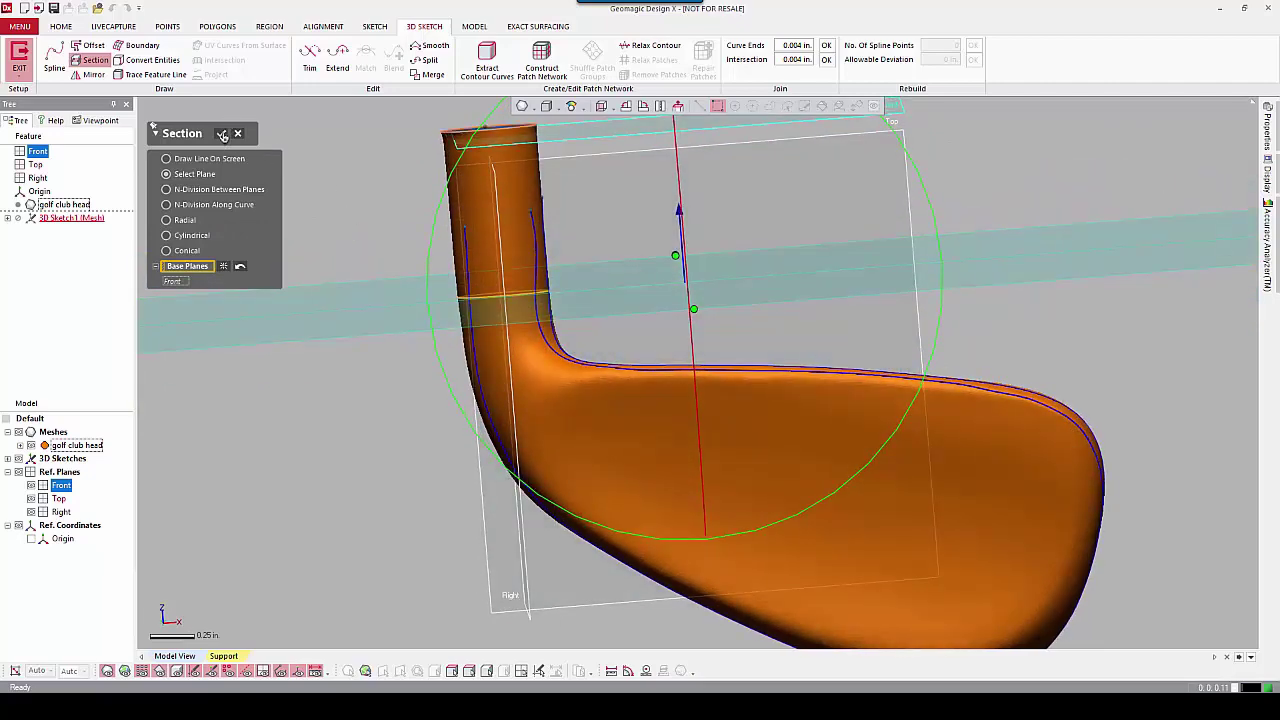
left_click(222, 134)
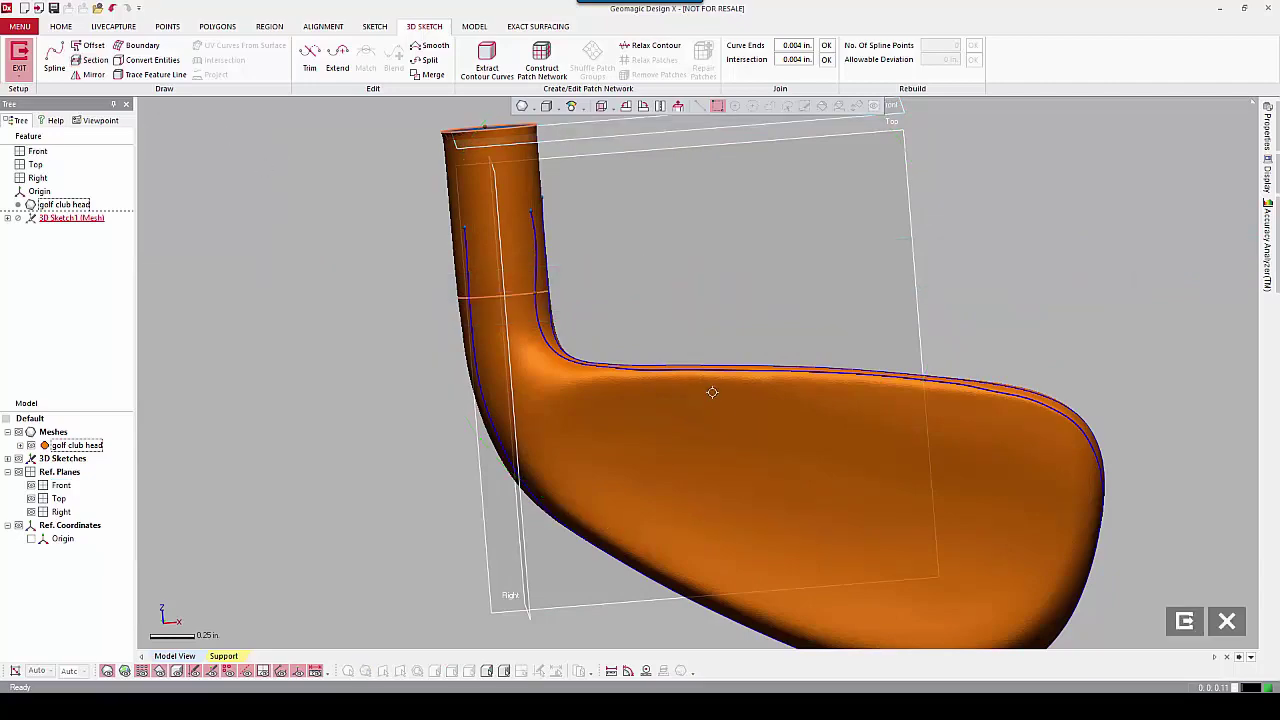
- Cut a section near the heel using a line drawn on screen from top edge to sole
right_click_drag(712, 391, 579, 412)
mouse_move(691, 434)
right_mouse_down()
mouse_move(686, 423)
mouse_move(600, 426)
mouse_move(497, 394)
mouse_move(945, 417)
mouse_move(829, 397)
mouse_move(743, 429)
mouse_move(891, 397)
mouse_move(812, 402)
mouse_move(897, 431)
mouse_move(811, 391)
mouse_move(754, 397)
mouse_move(811, 406)
mouse_move(749, 391)
right_mouse_up()
left_click(95, 60)
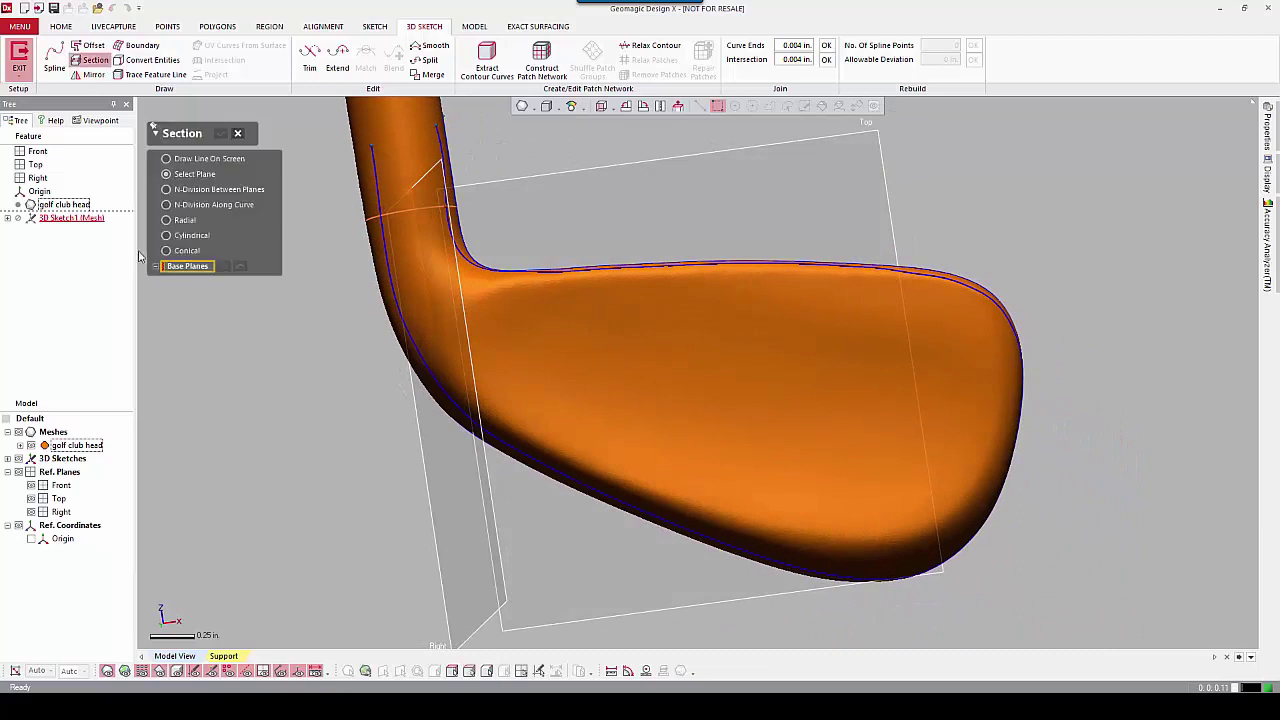
left_click(213, 161)
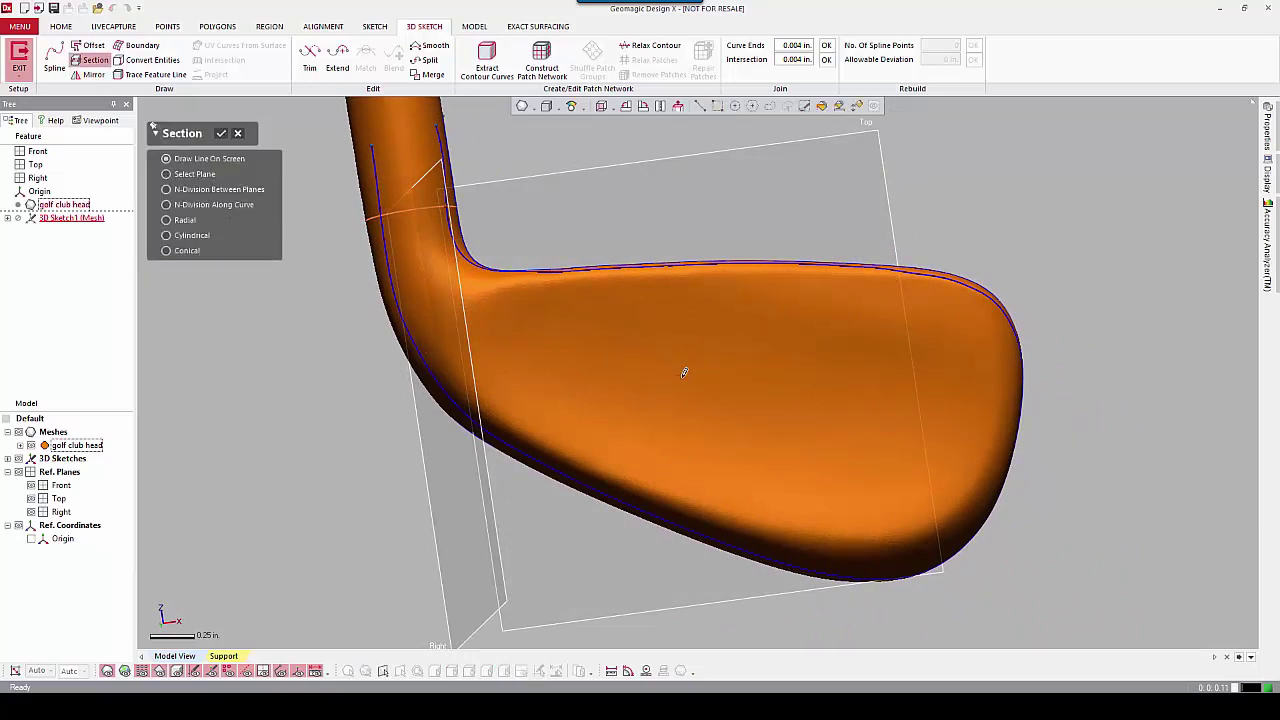
right_click_drag(684, 373, 626, 371)
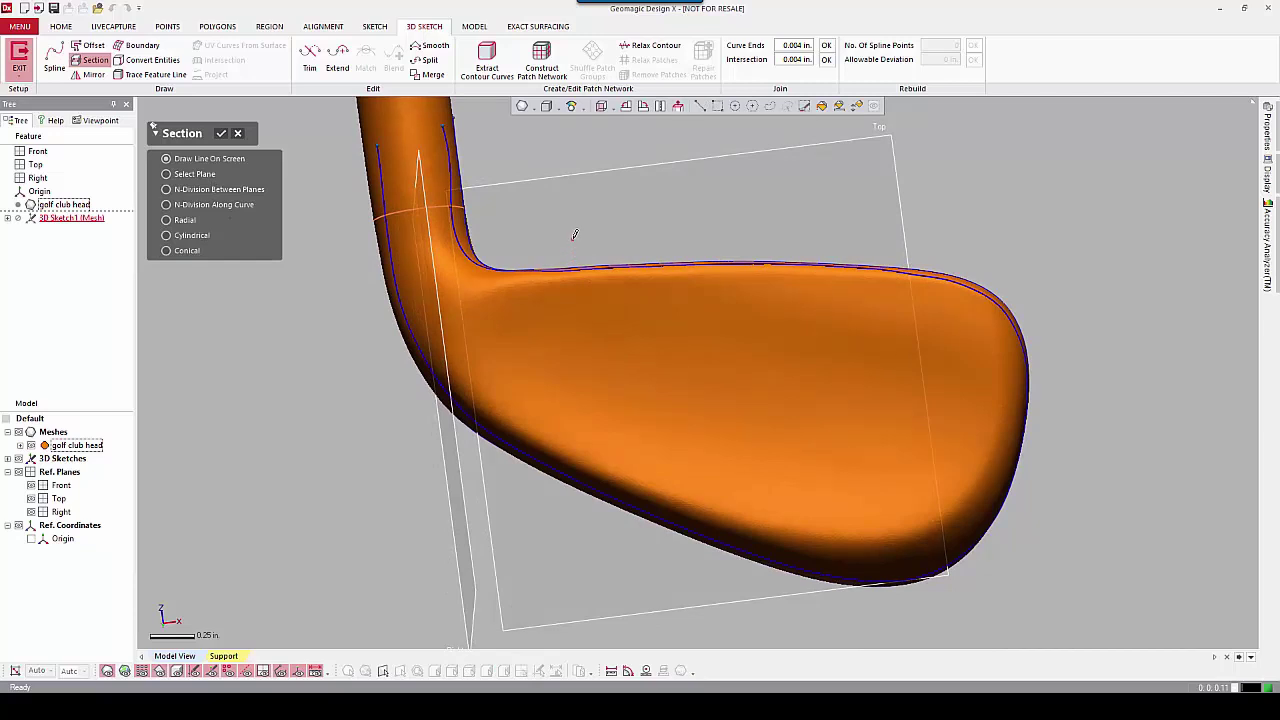
left_click_drag(562, 336, 529, 521)
left_click(224, 136)
mouse_move(720, 334)
right_mouse_down()
mouse_move(306, 363)
mouse_move(103, 463)
mouse_move(574, 314)
mouse_move(686, 391)
mouse_move(734, 380)
mouse_move(773, 347)
mouse_move(723, 313)
right_mouse_up()
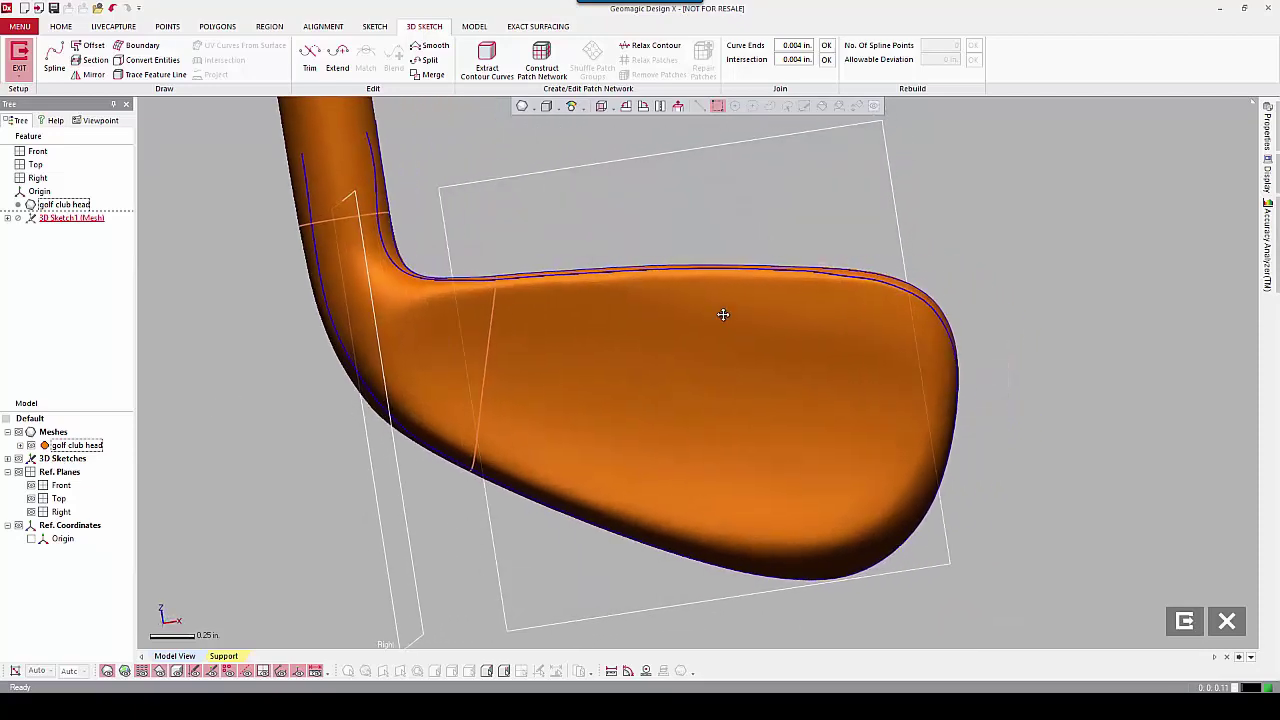
- Draw a closed spline loop just inside the face edge with Split By Crease Angle off
left_click(55, 57)
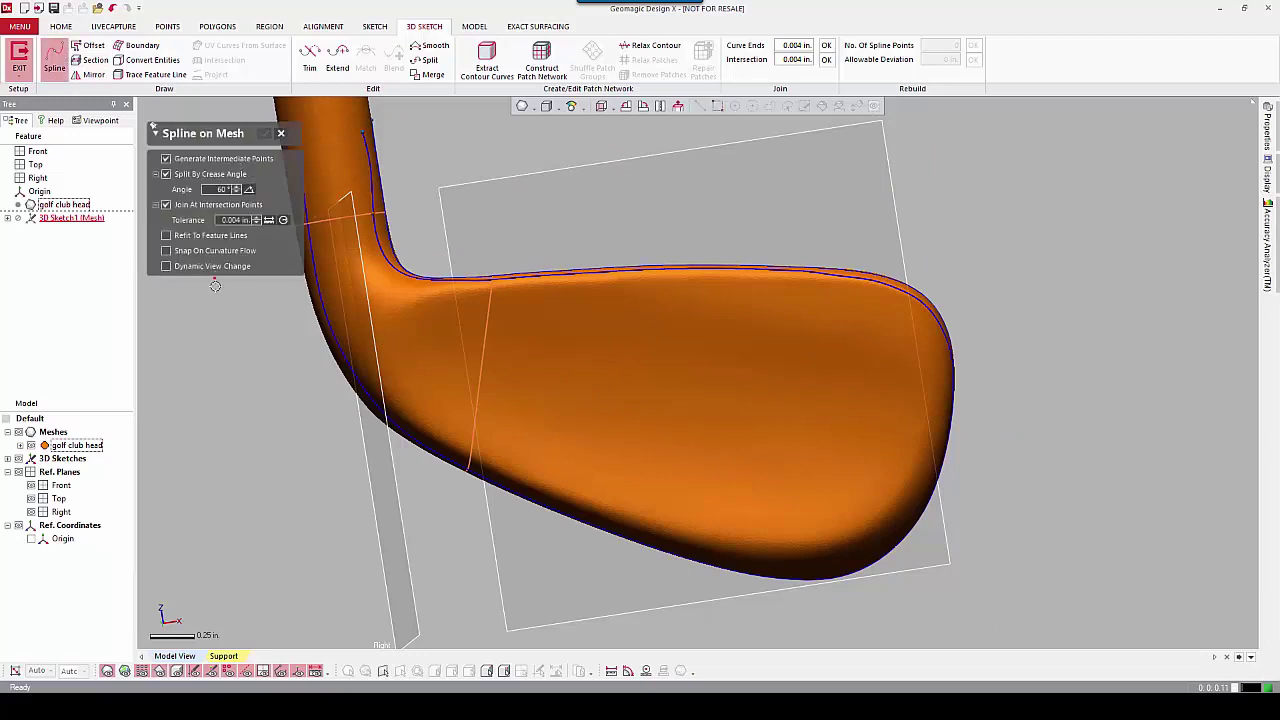
left_click(166, 175)
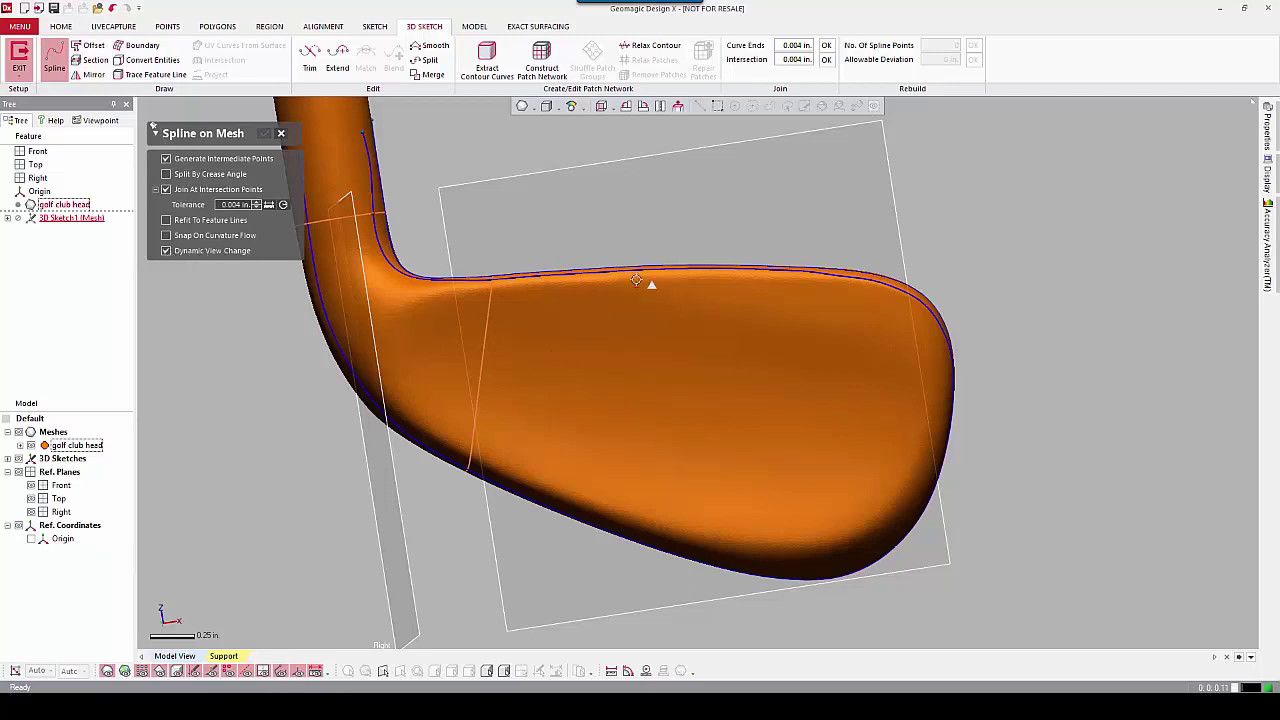
left_click(631, 282)
left_click(754, 284)
left_click(799, 383)
left_click(752, 389)
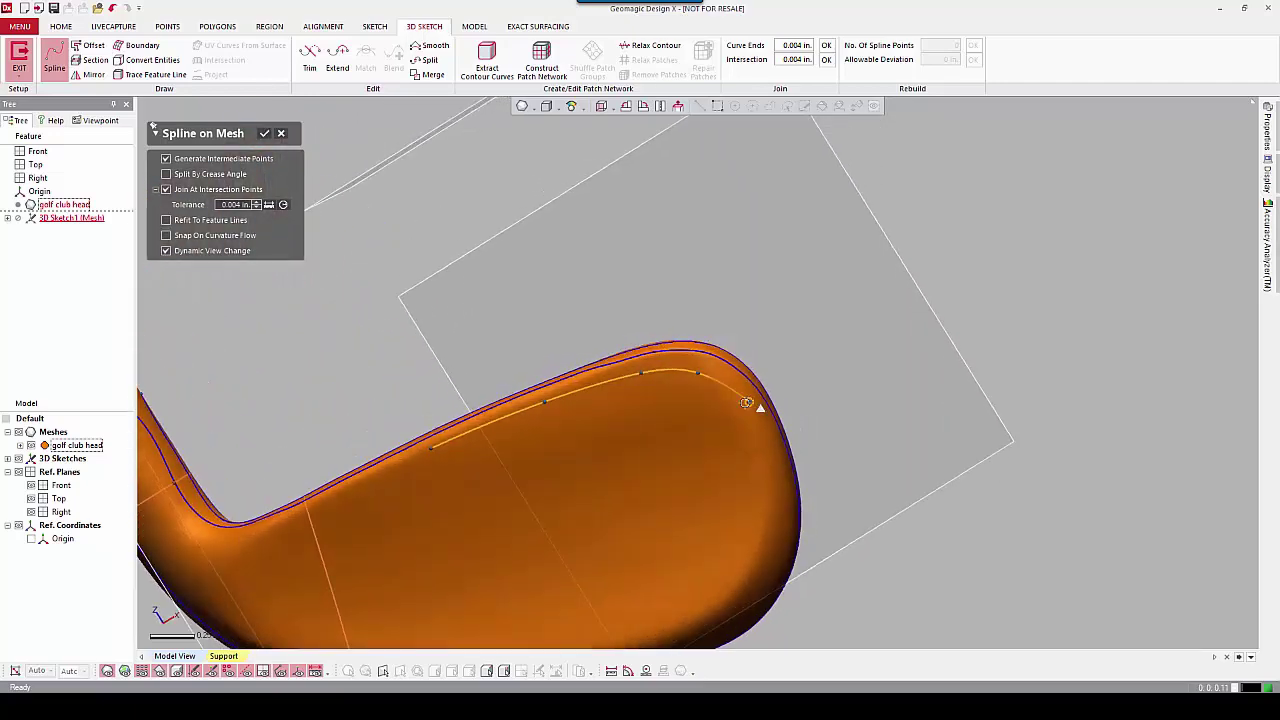
left_click(725, 402)
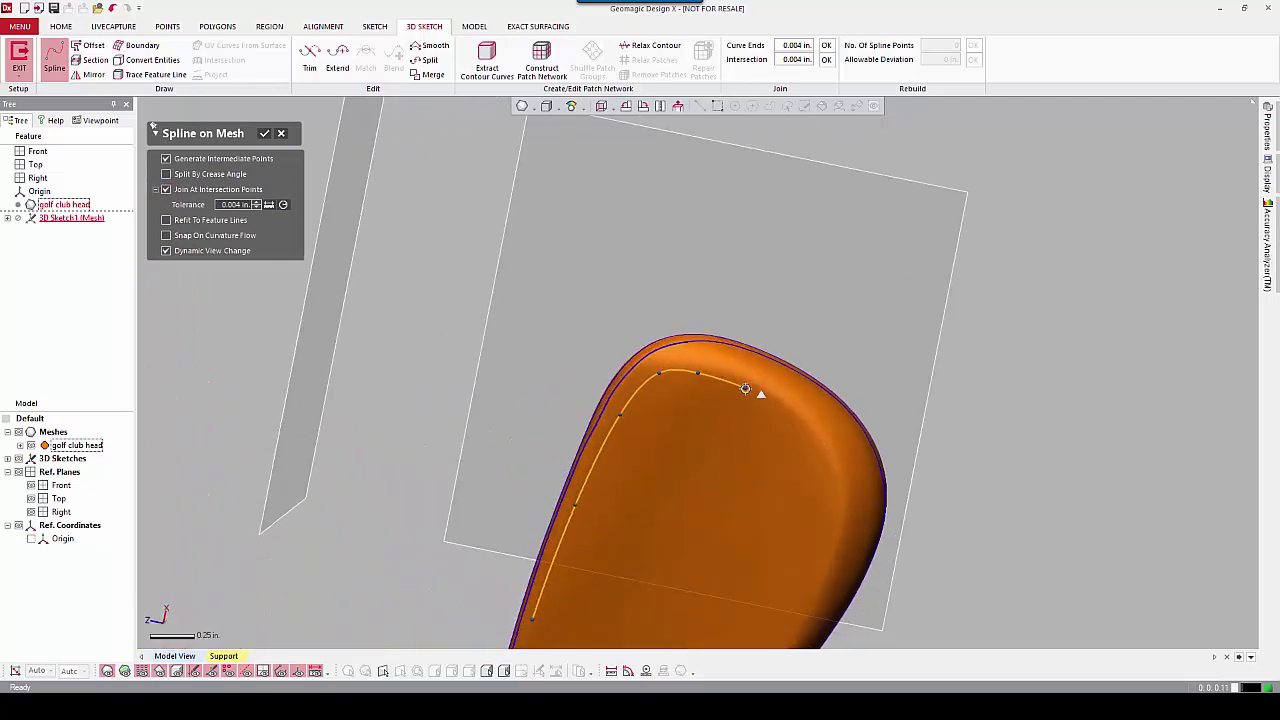
left_click(744, 391)
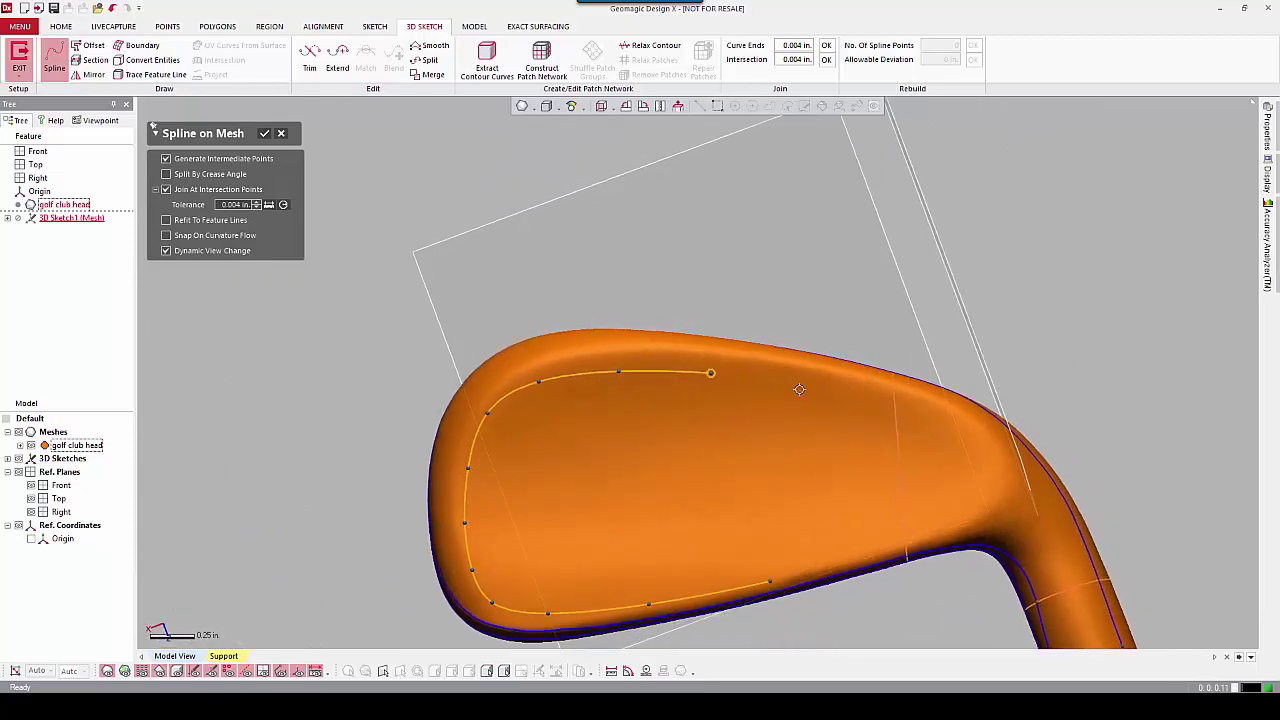
left_click(799, 389)
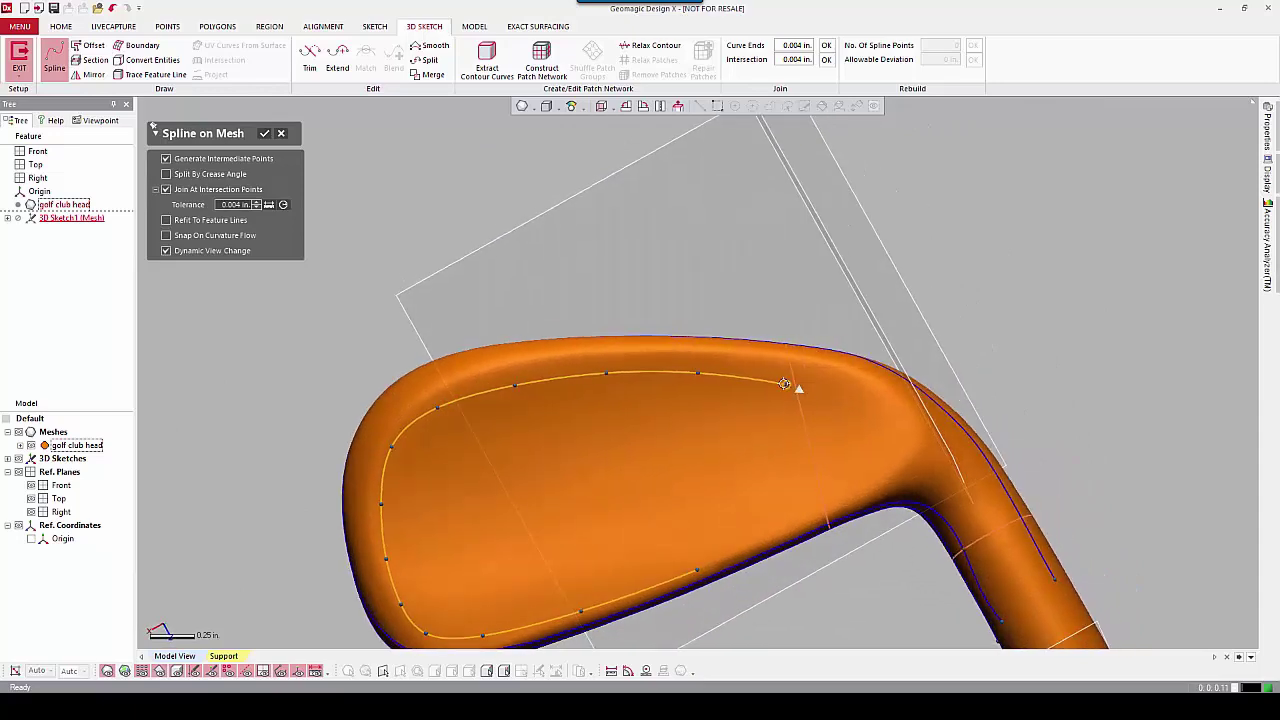
left_click(771, 372)
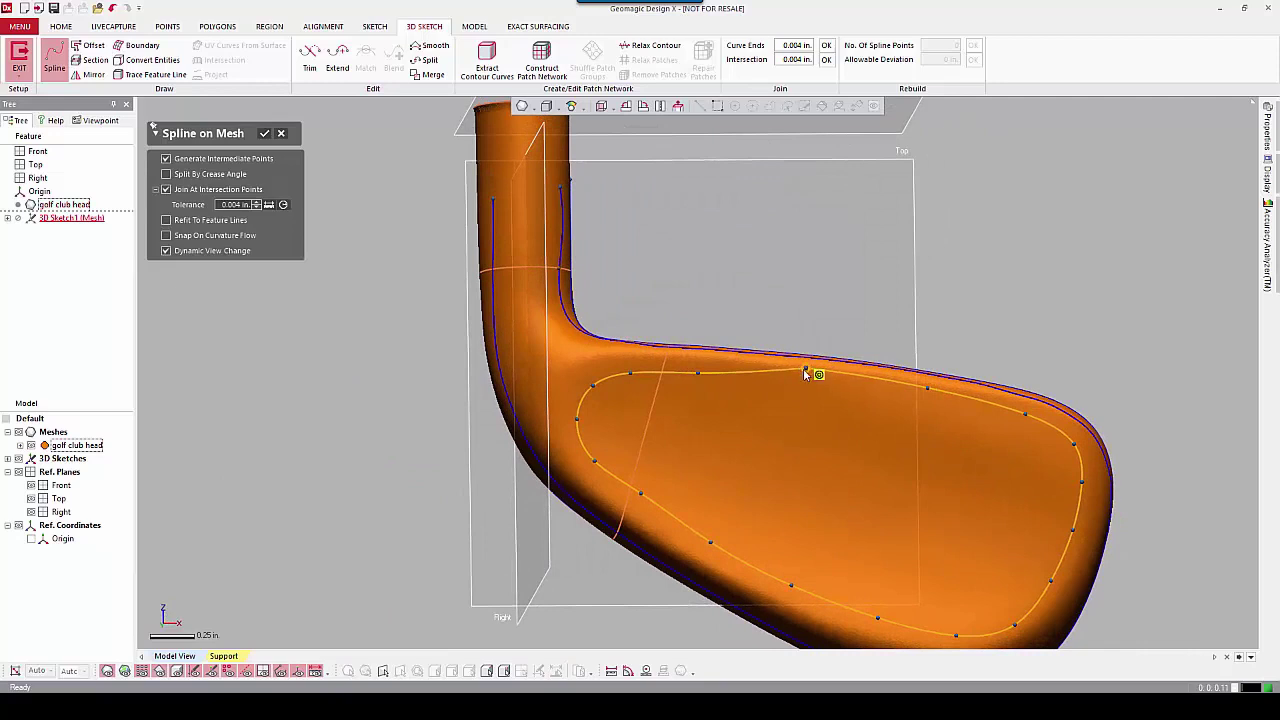
left_click(803, 370)
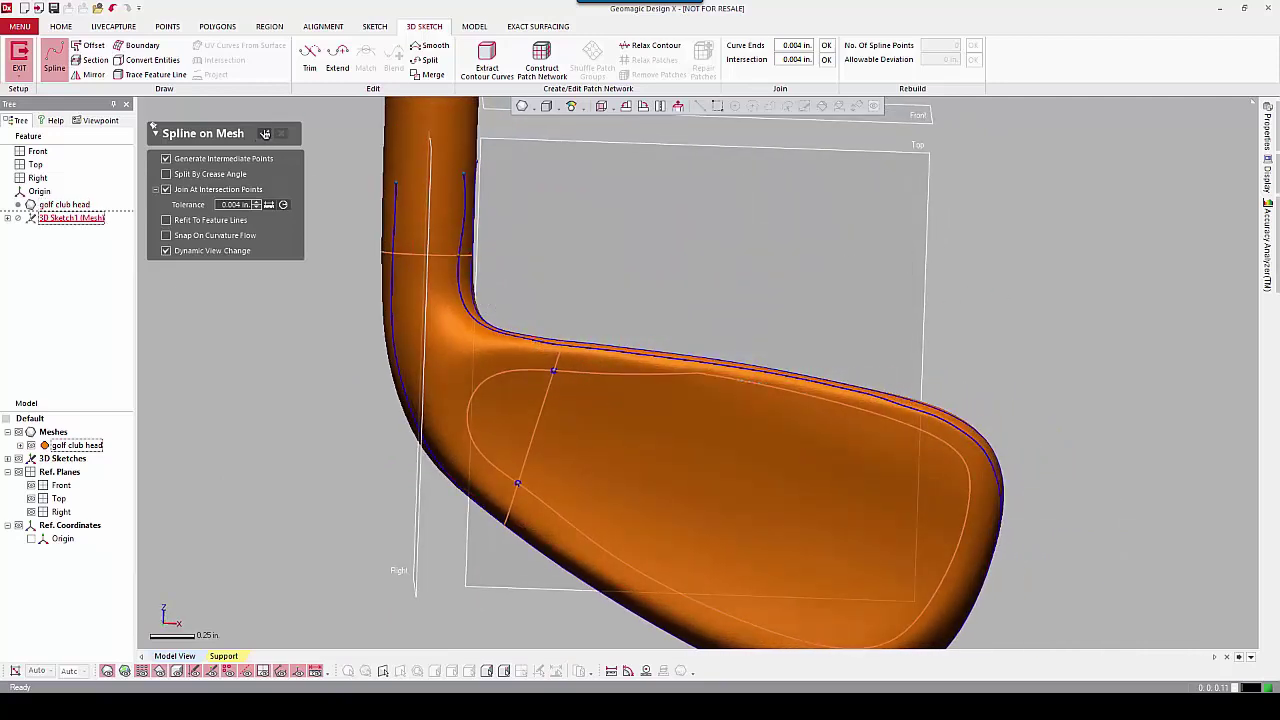
left_click(265, 133)
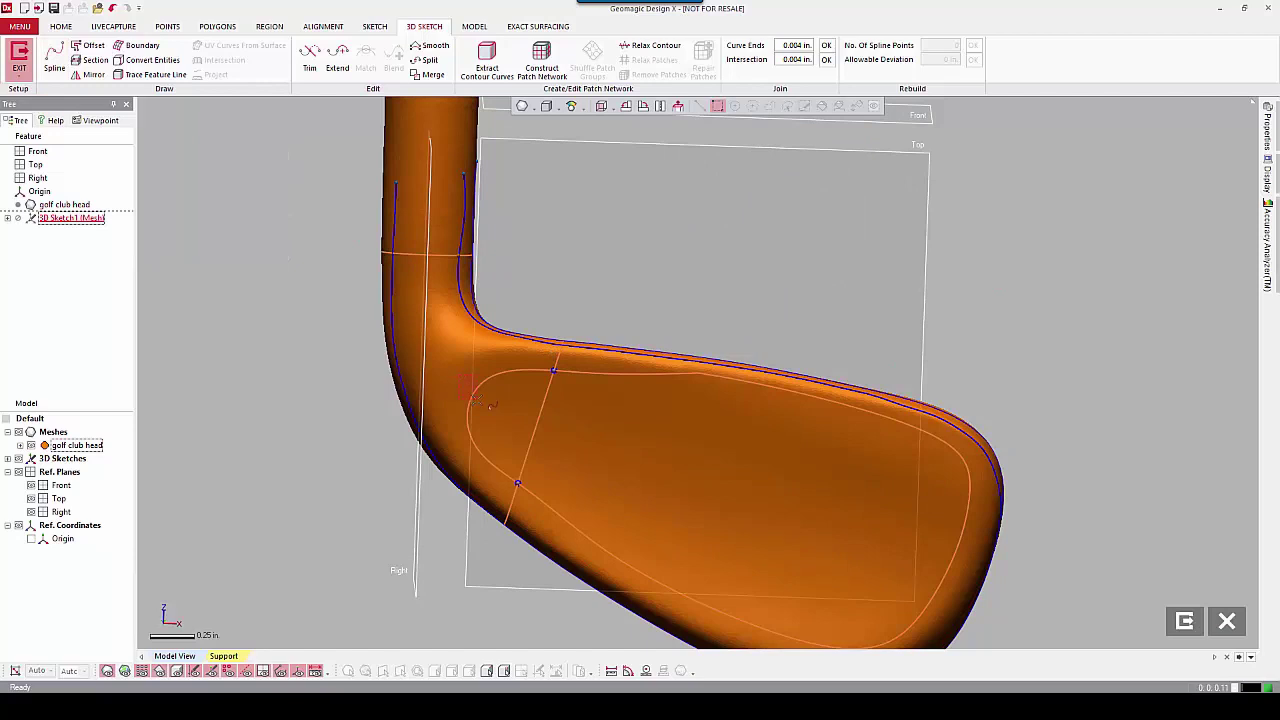
- Reshape the face-loop spline by dragging its upper and toe control points smoother
left_click(474, 399)
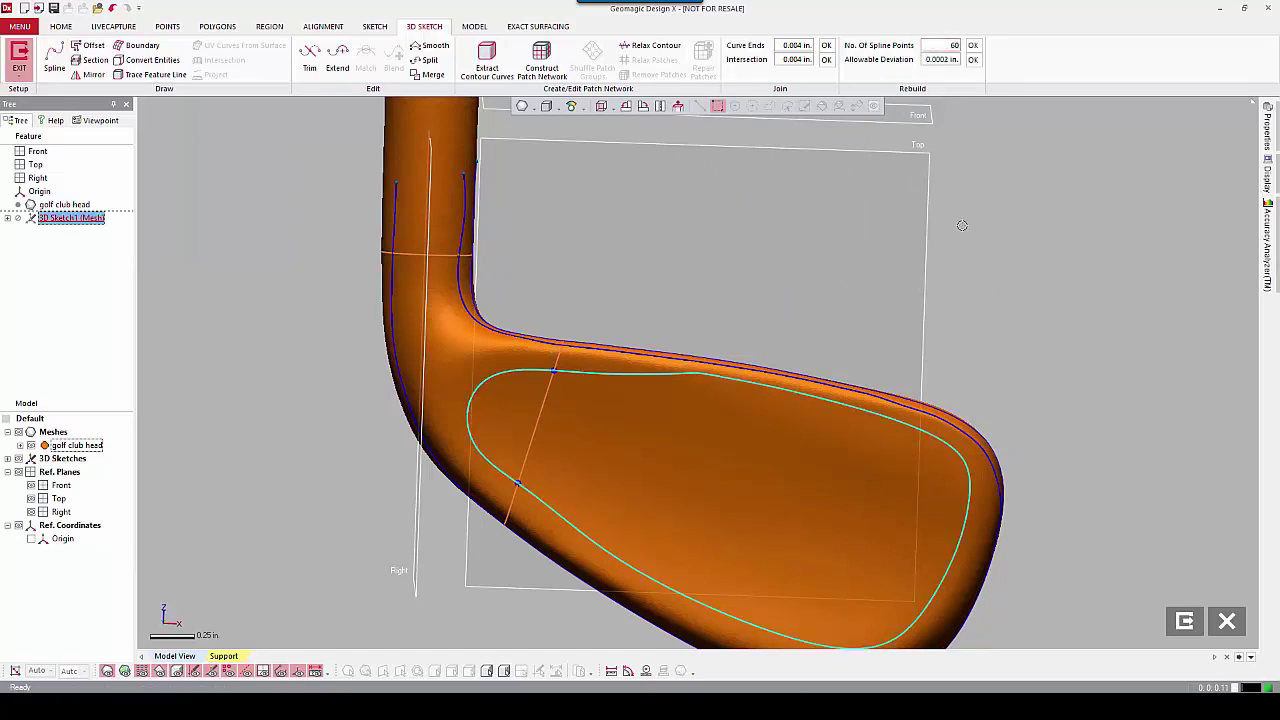
mouse_move(954, 307)
right_mouse_down()
mouse_move(934, 209)
mouse_move(808, 420)
mouse_move(808, 386)
right_mouse_up()
scroll(760, 350, "up", 3)
left_click(677, 263)
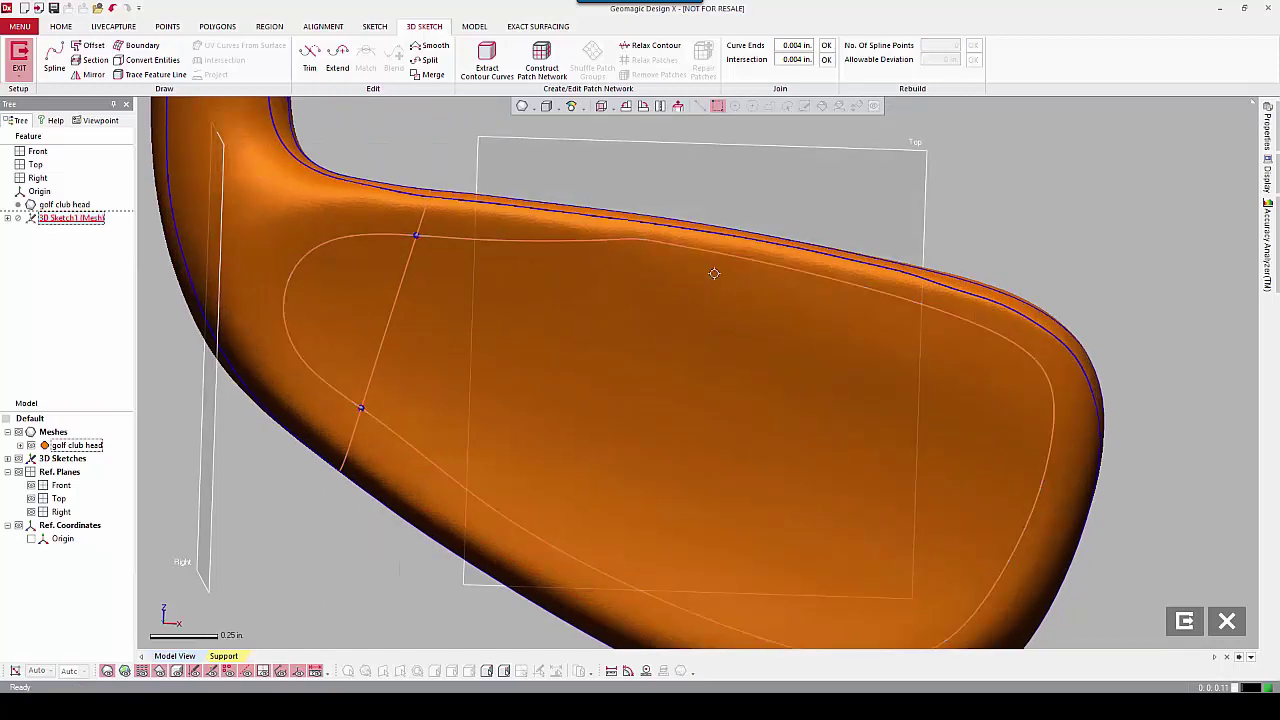
left_click_drag(638, 240, 634, 266)
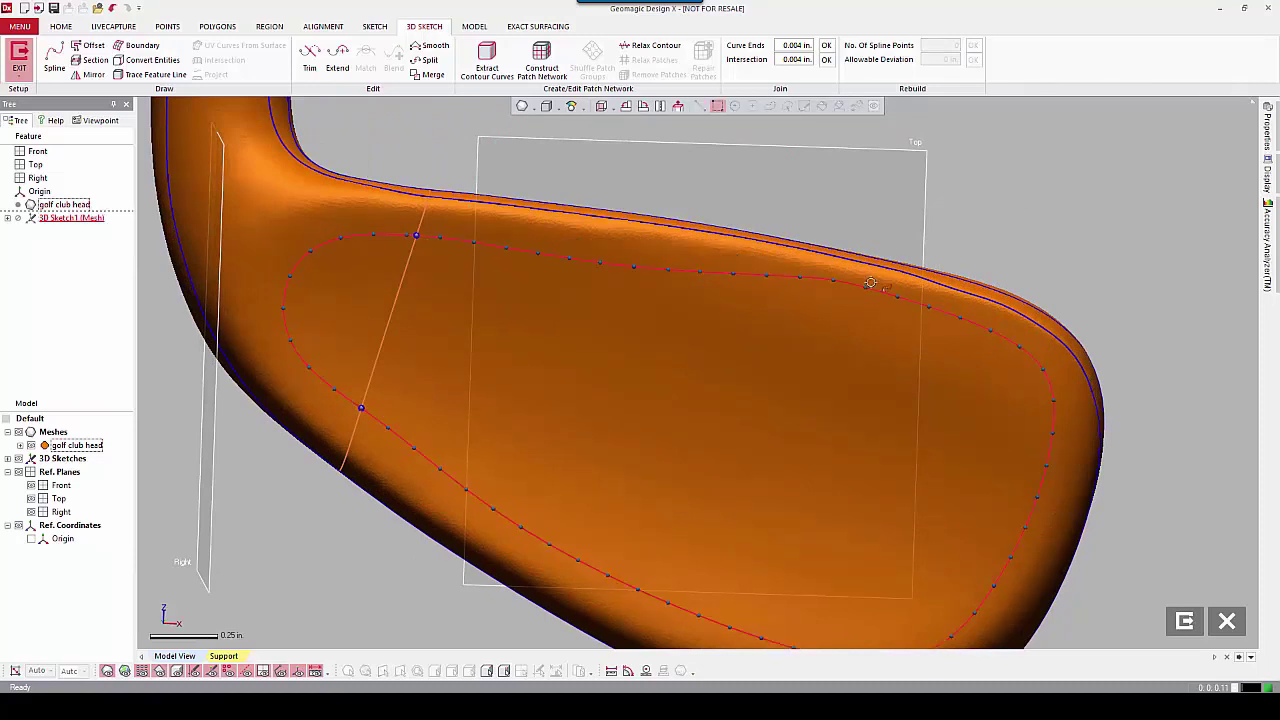
left_click_drag(835, 280, 830, 298)
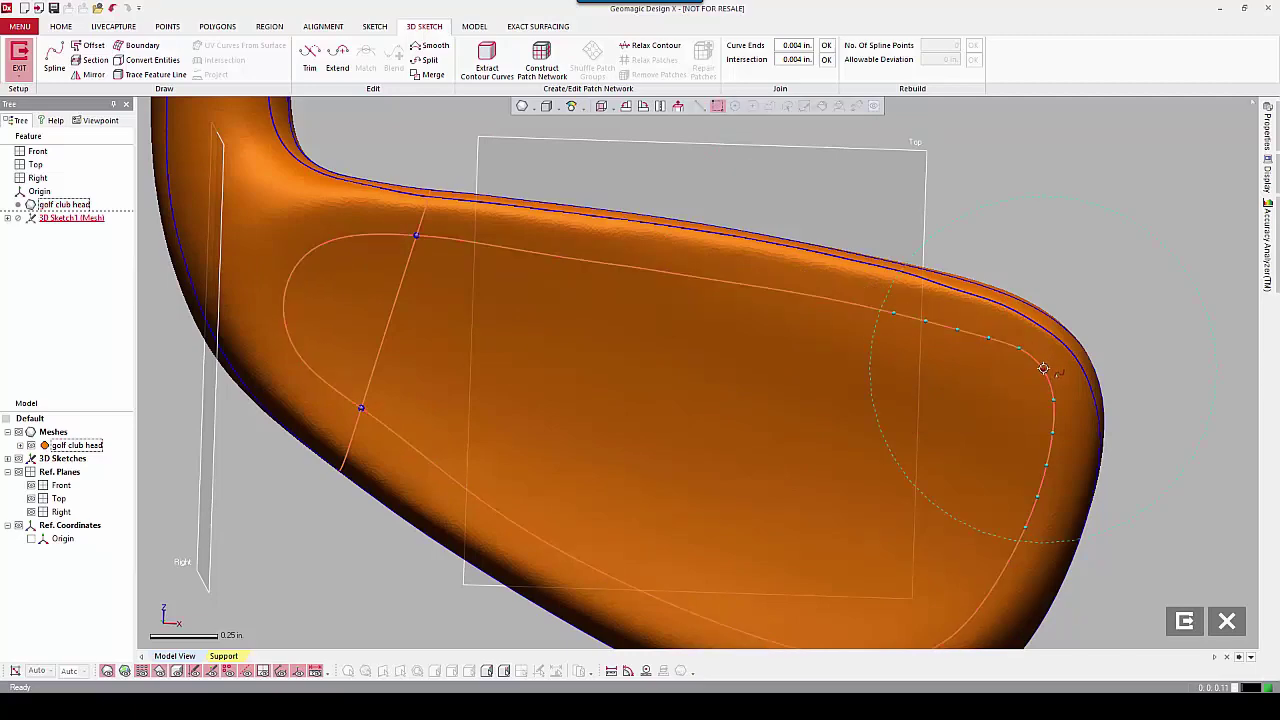
left_click_drag(1037, 376, 1011, 383)
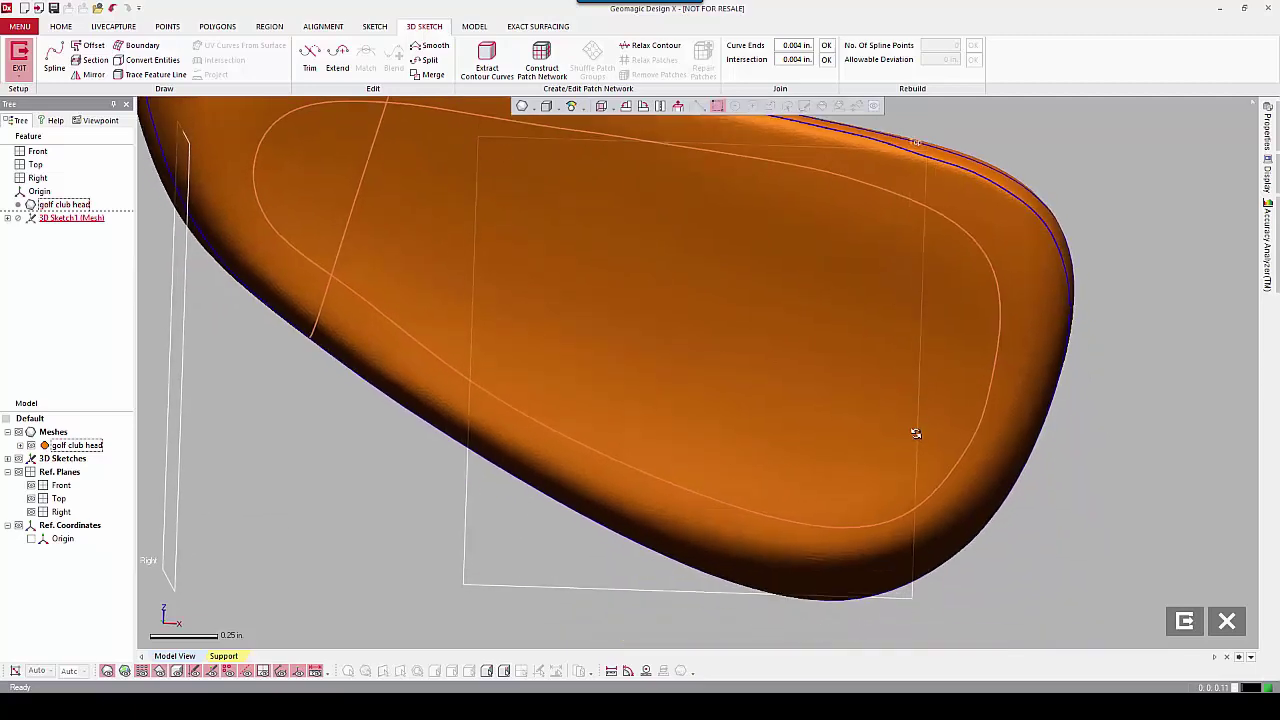
- Lift the face loop's lower-edge points, then orbit out to a front view of the head
right_click_drag(916, 433, 900, 480)
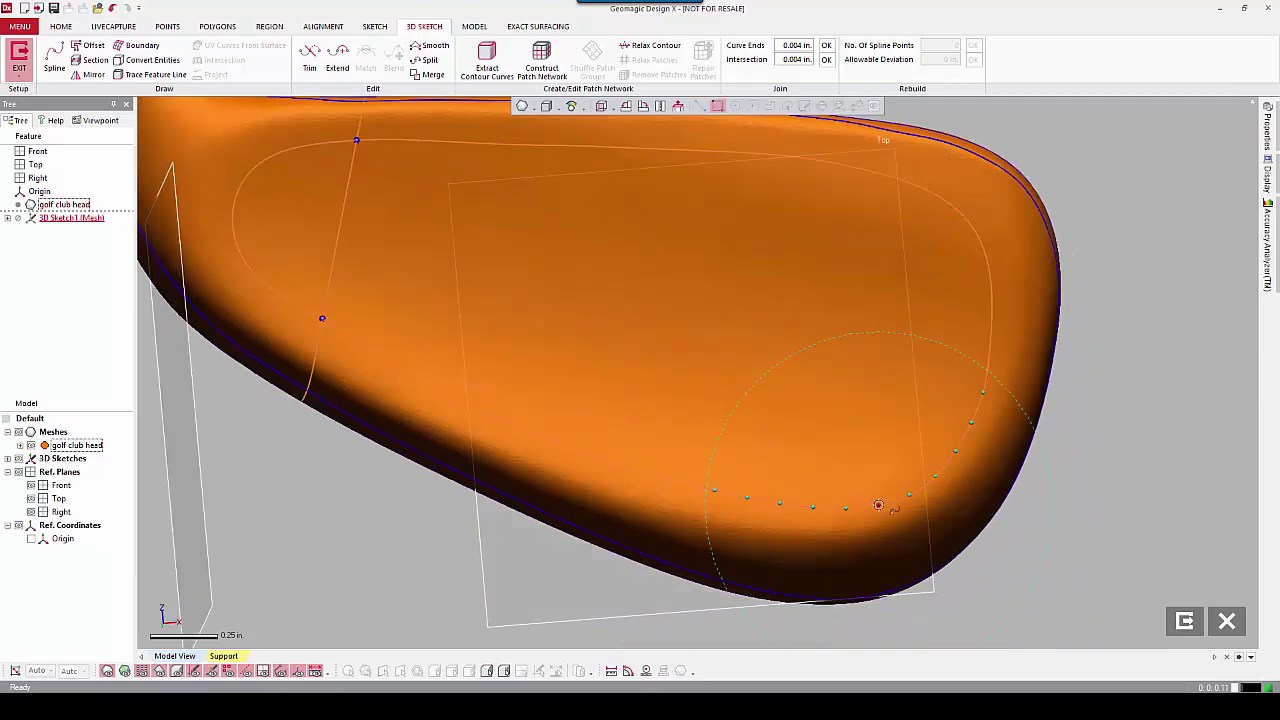
left_click(670, 485)
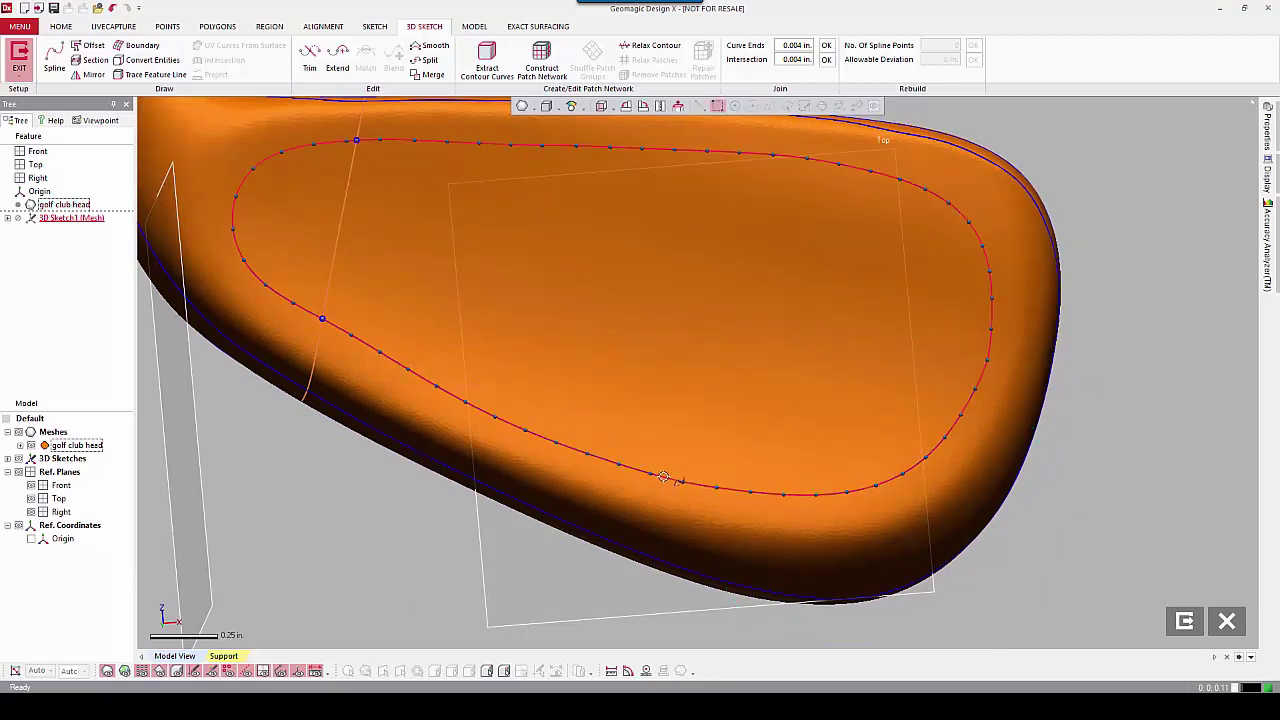
left_click_drag(660, 474, 656, 466)
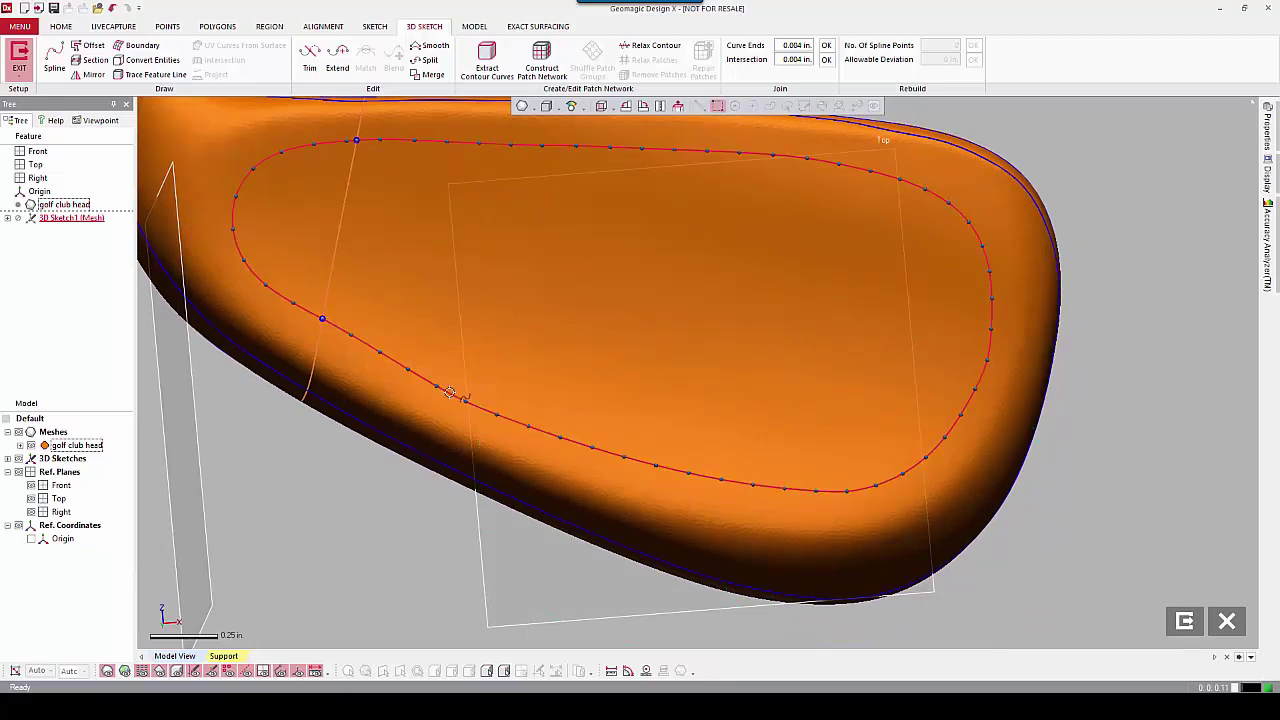
left_click_drag(447, 391, 443, 382)
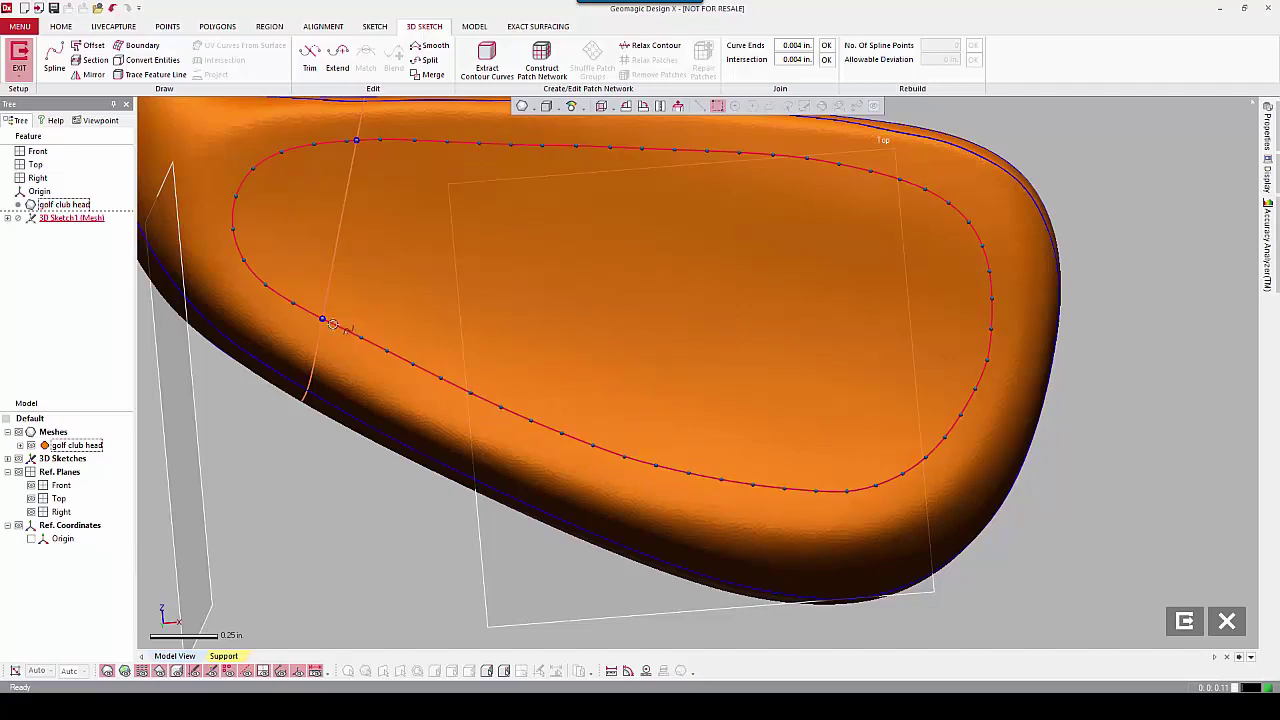
mouse_move(592, 308)
right_mouse_down()
mouse_move(790, 363)
mouse_move(737, 357)
mouse_move(684, 395)
right_mouse_up()
mouse_move(796, 385)
right_mouse_down()
mouse_move(777, 397)
mouse_move(491, 397)
mouse_move(686, 497)
mouse_move(560, 428)
right_mouse_up()
scroll(555, 394, "up", 3)
- Draw a mesh spline from the toe edge through the face-loop crossings up to the hosel
left_click(54, 60)
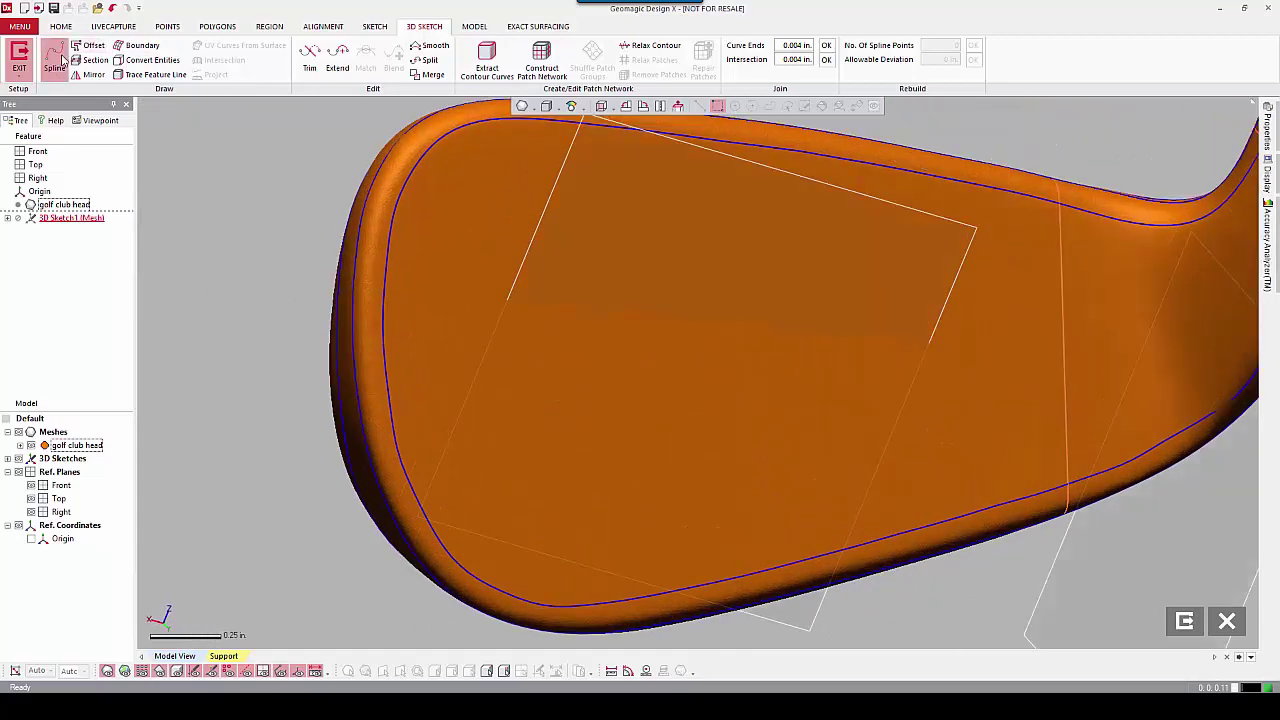
left_click(385, 355)
left_click(385, 355)
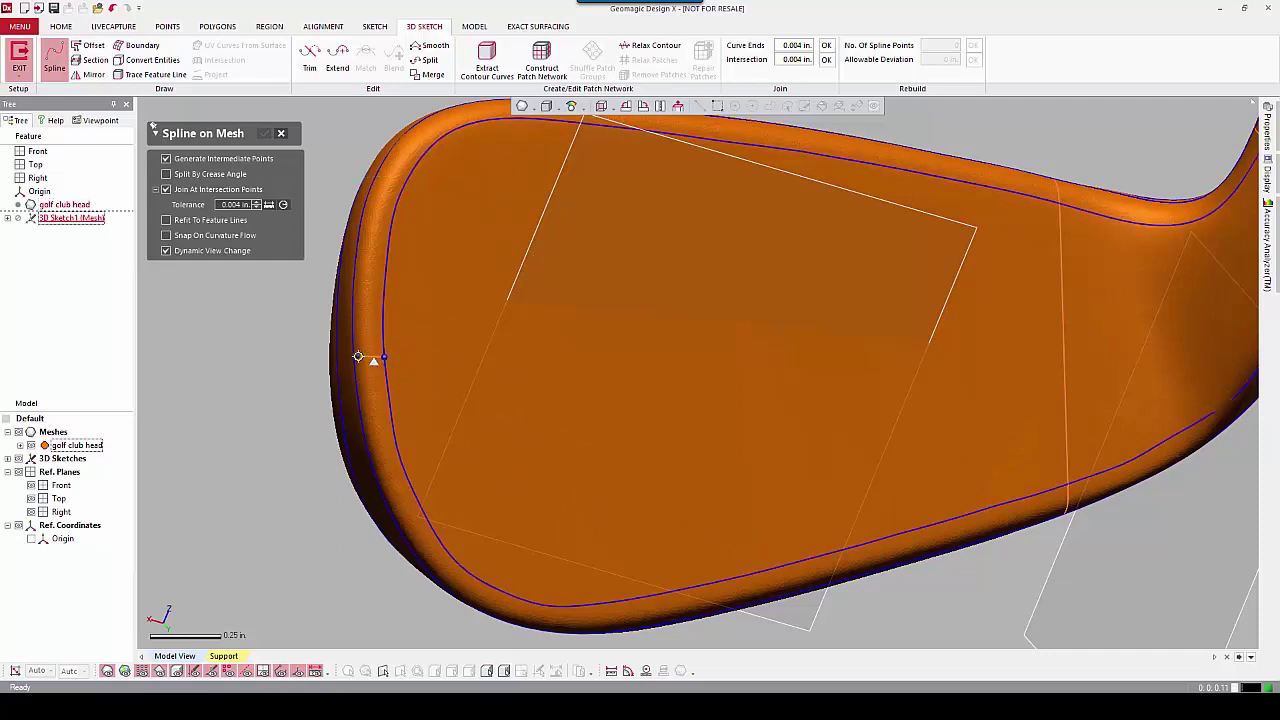
left_click(355, 356)
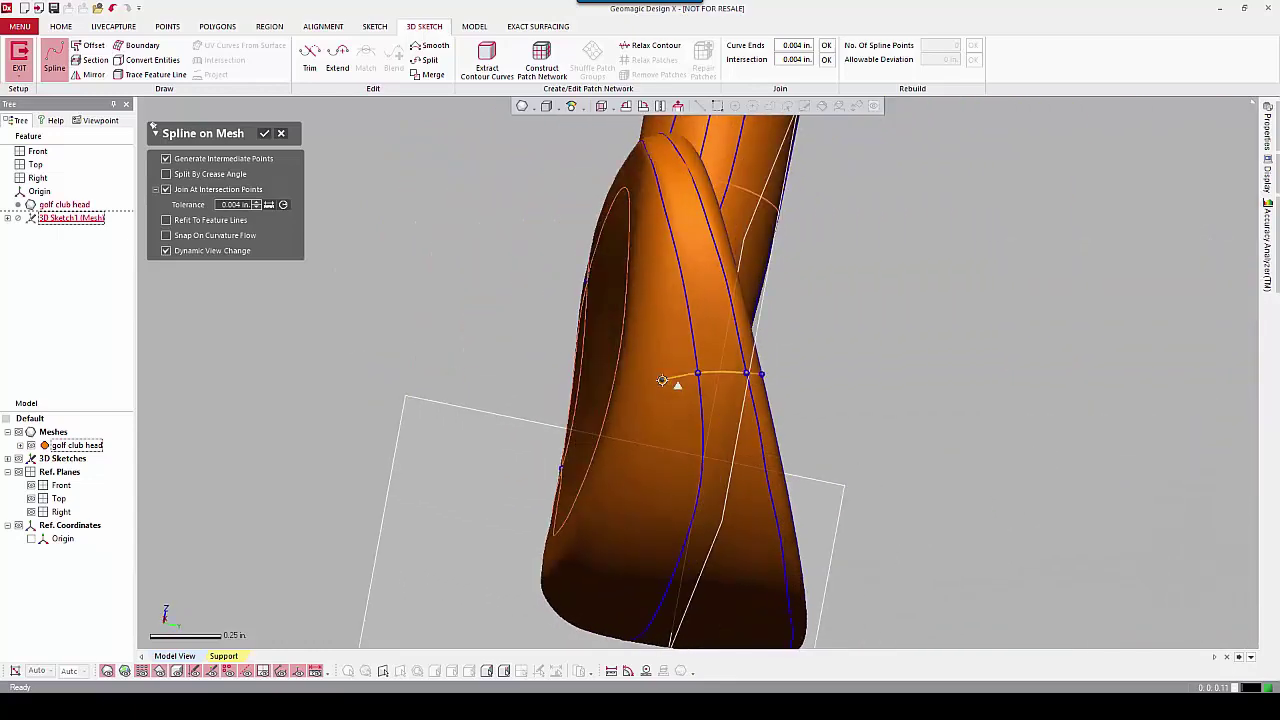
left_click(650, 372)
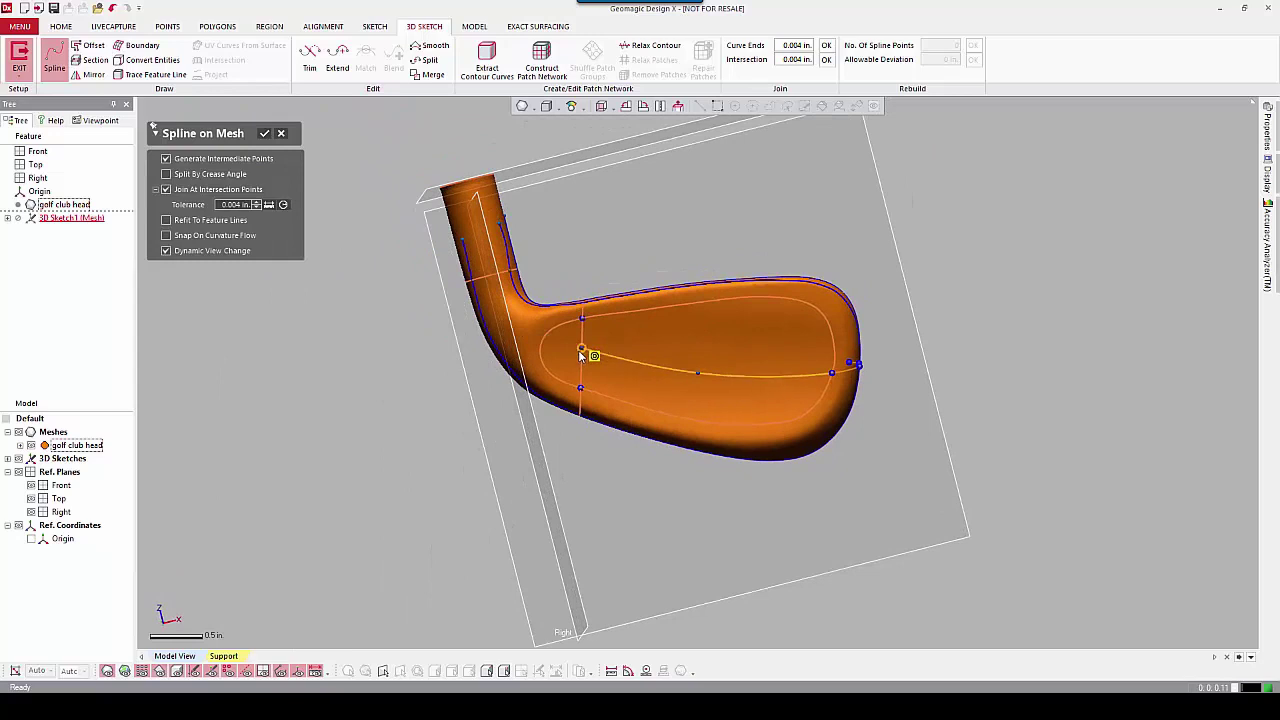
left_click(580, 355)
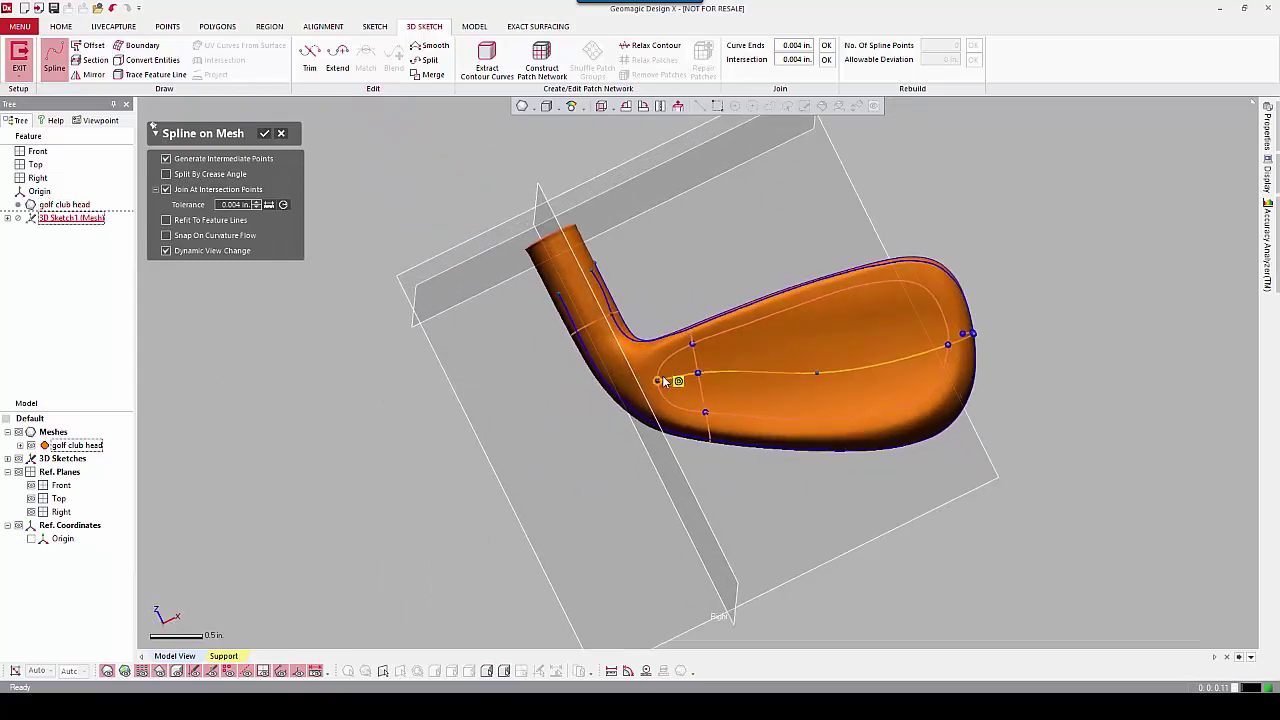
left_click(657, 379)
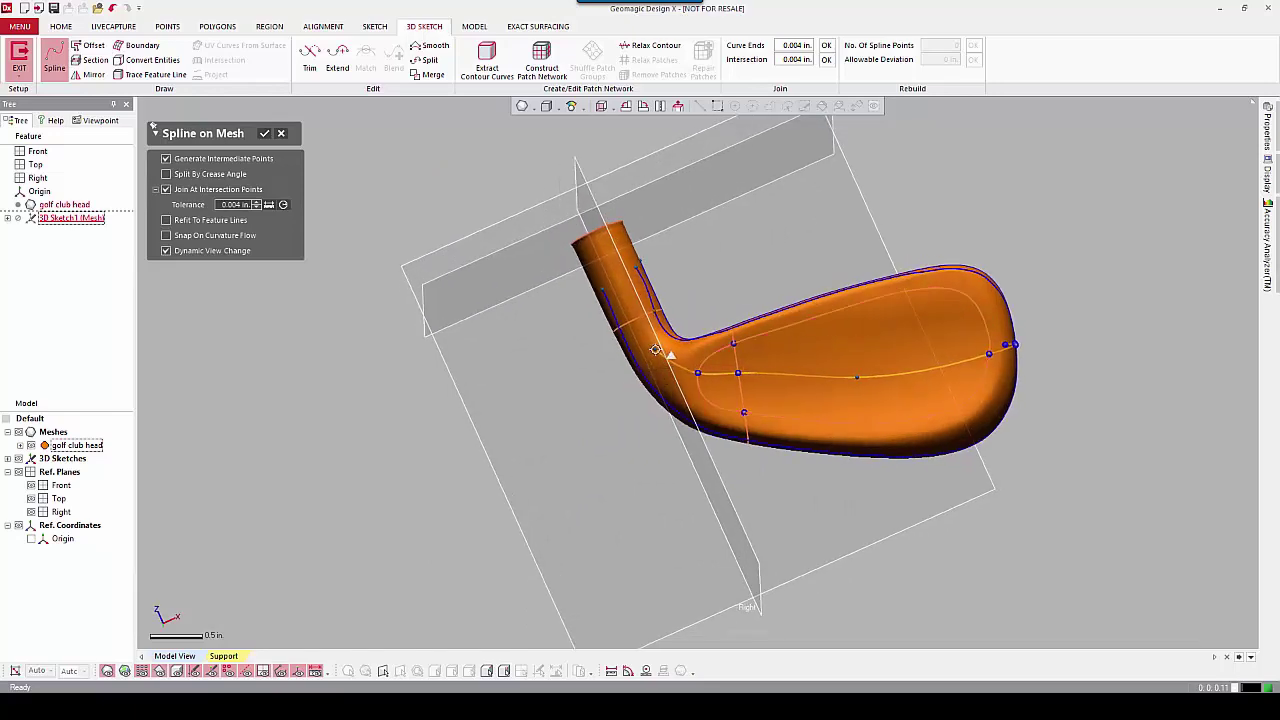
left_click(655, 348)
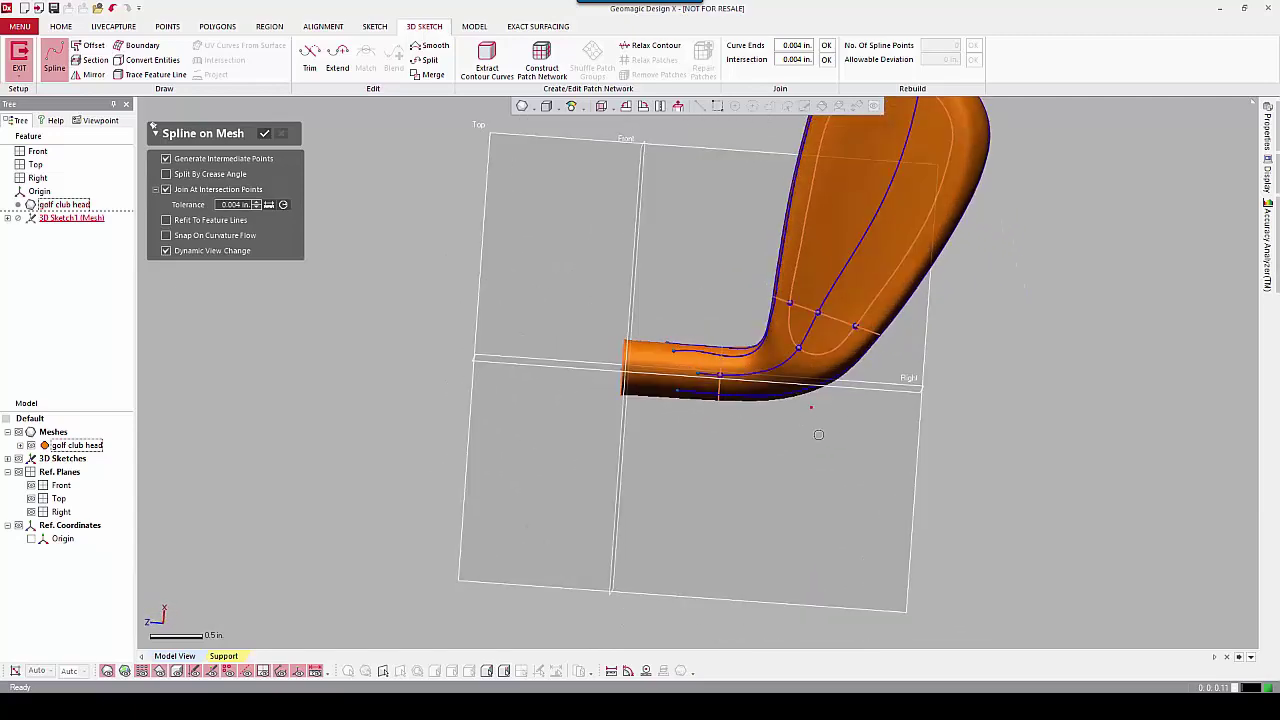
mouse_move(820, 442)
right_mouse_down()
mouse_move(461, 445)
mouse_move(415, 396)
mouse_move(433, 258)
right_mouse_up()
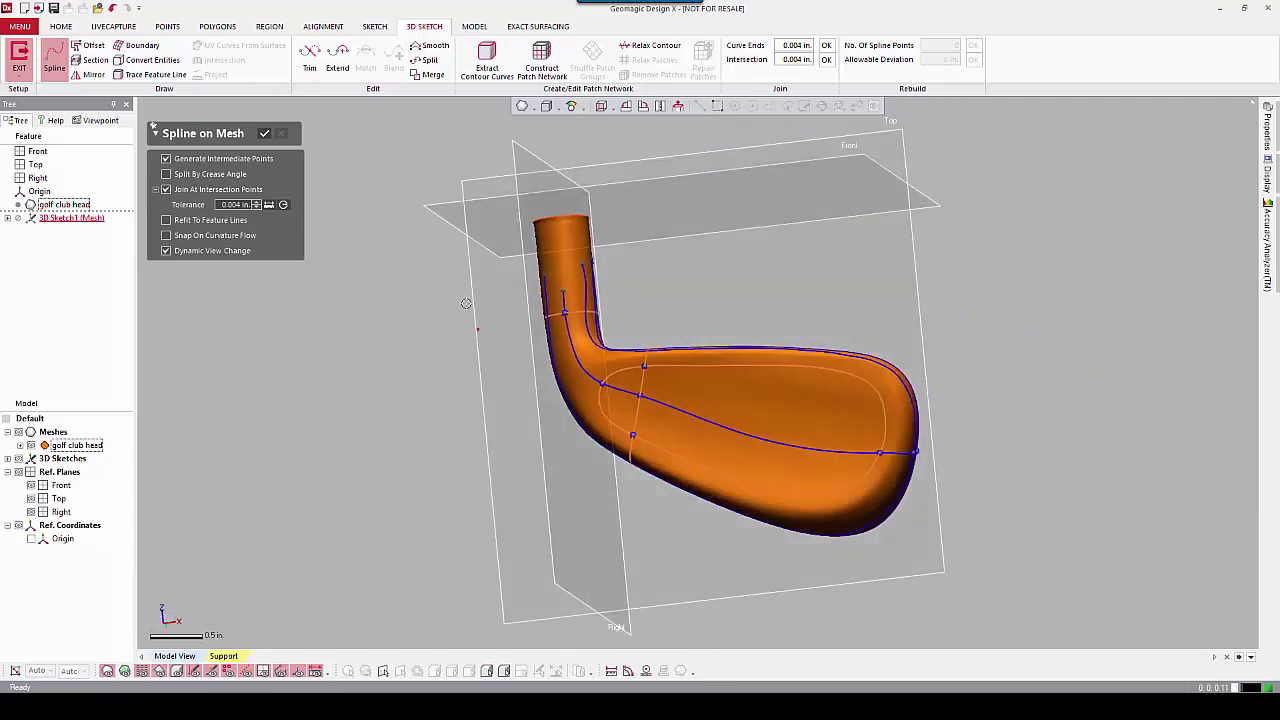
- Accept the cross-face spline and orient the view flat onto the club face
left_click(268, 133)
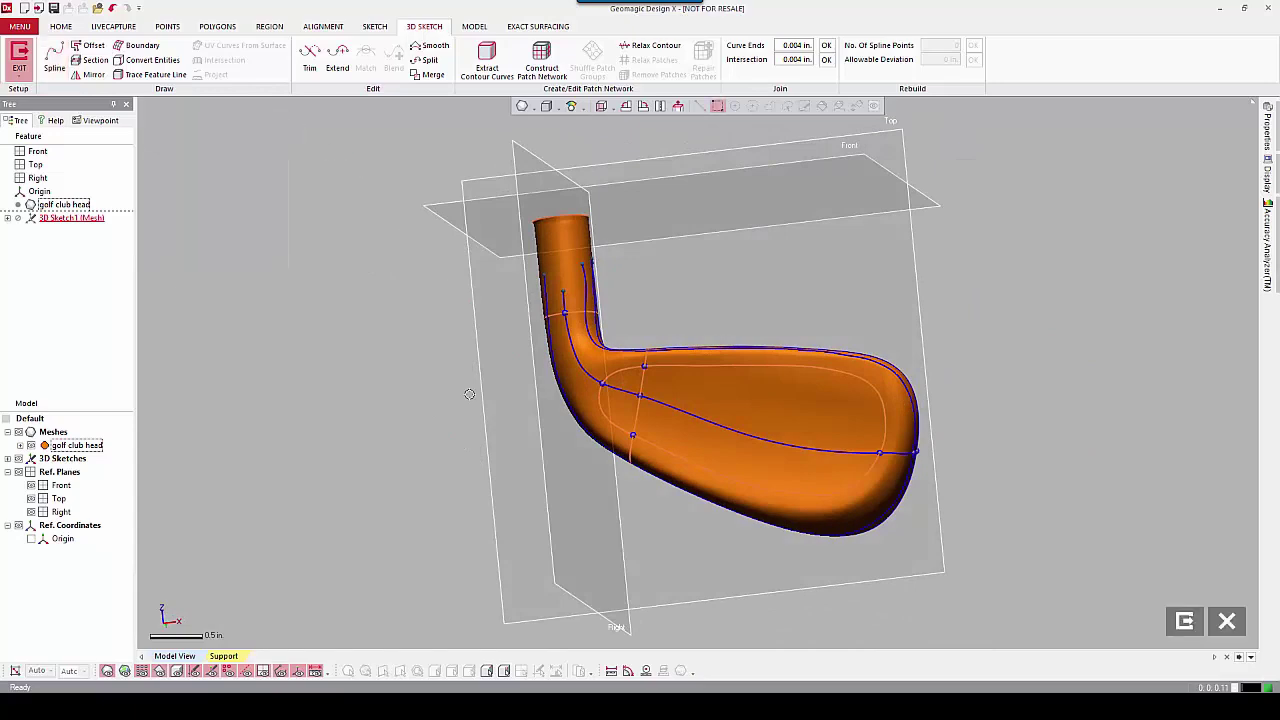
mouse_move(467, 400)
right_mouse_down()
mouse_move(629, 449)
mouse_move(734, 434)
mouse_move(717, 433)
mouse_move(757, 323)
right_mouse_up()
scroll(757, 323, "up", 3)
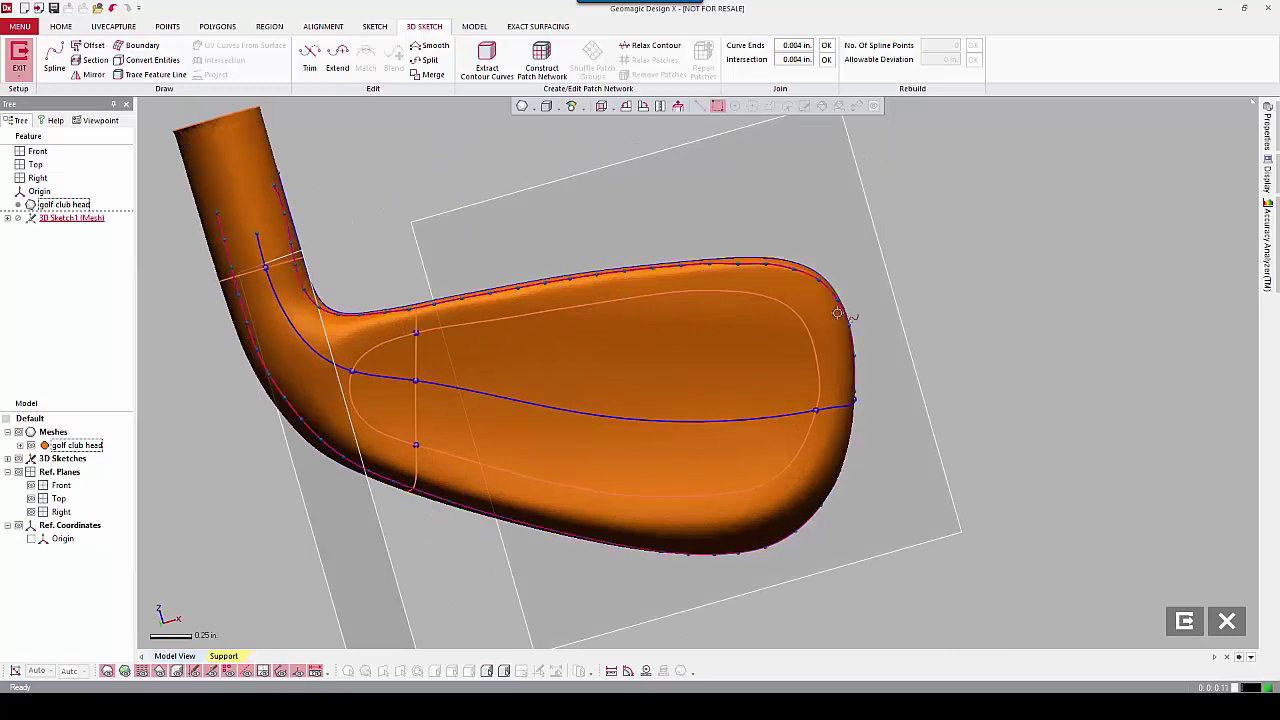
middle_click_drag(607, 373, 646, 340)
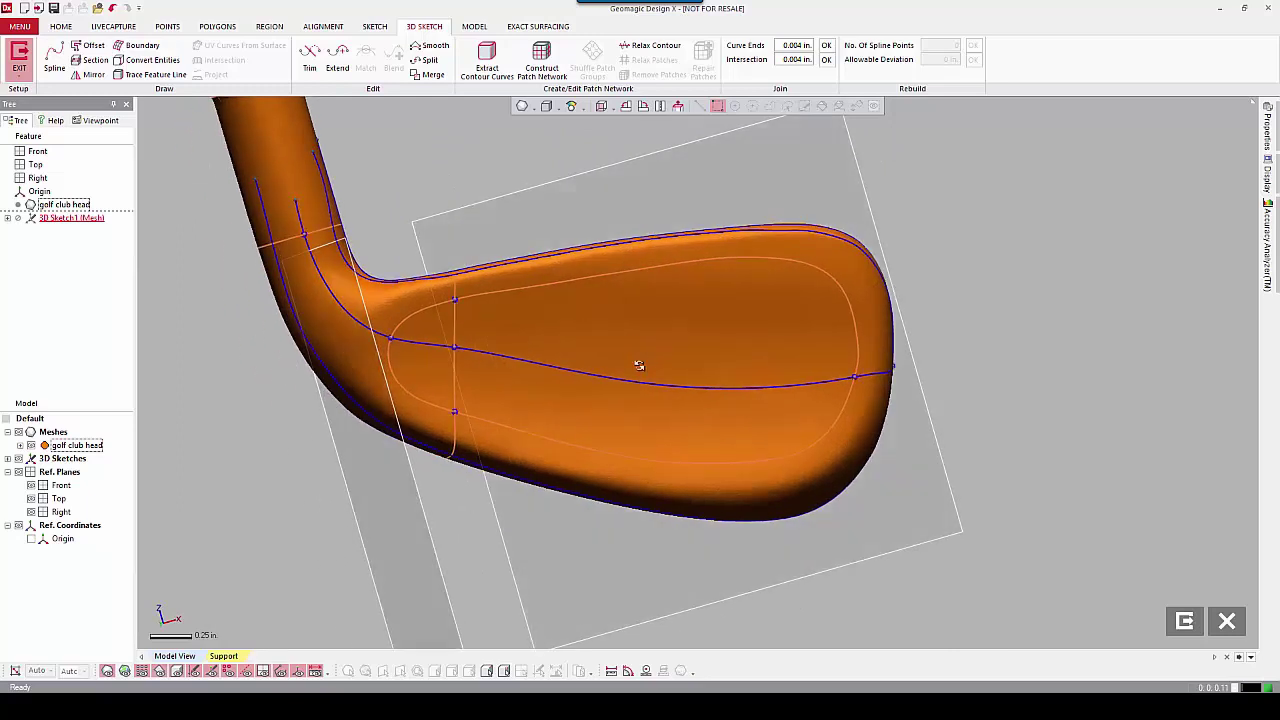
mouse_move(639, 364)
right_mouse_down()
mouse_move(620, 346)
mouse_move(586, 349)
right_mouse_up()
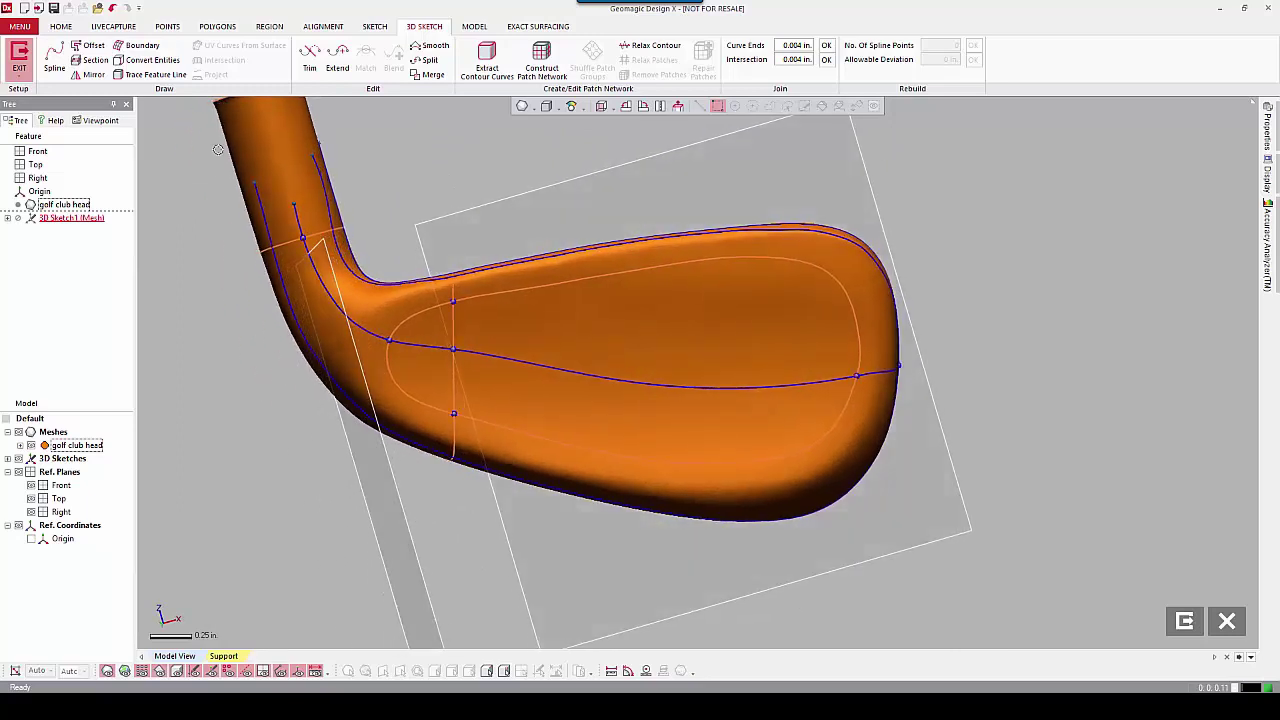
- Cut section curves across the face's top edge and the sole near the toe
left_click(90, 60)
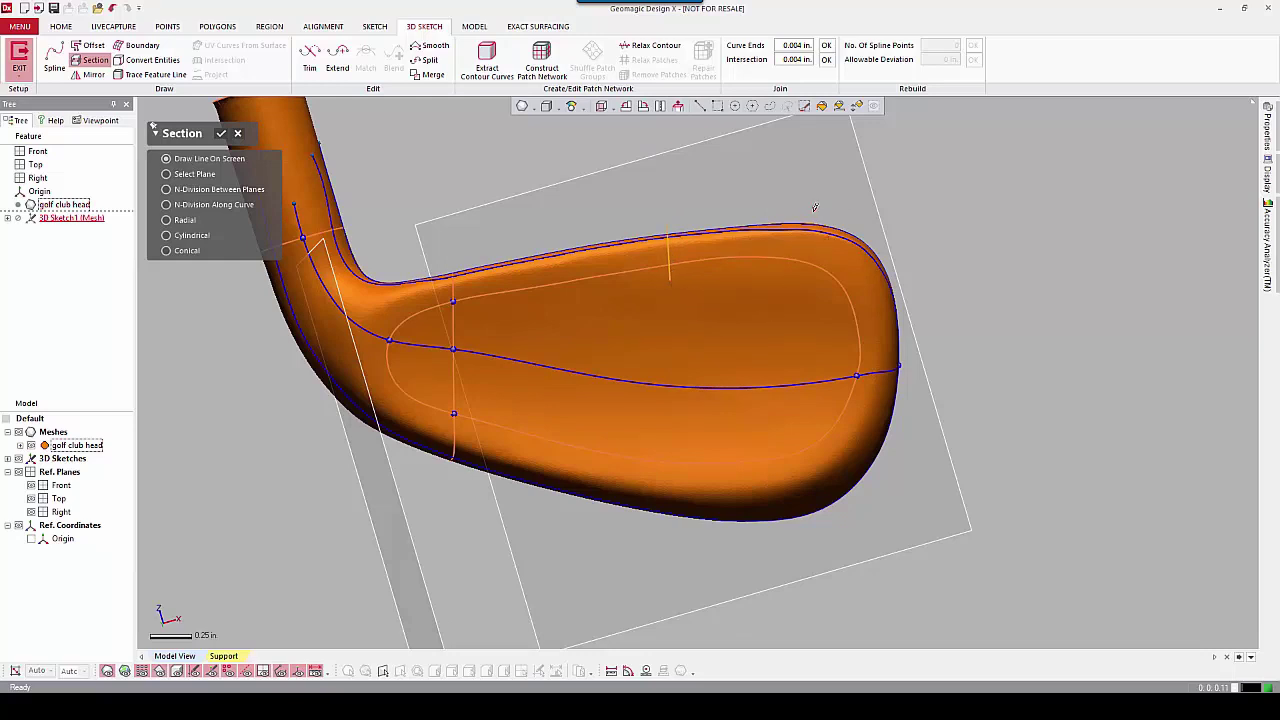
left_click_drag(806, 238, 789, 316)
left_click_drag(660, 438, 650, 530)
left_click_drag(769, 476, 797, 527)
left_click(222, 134)
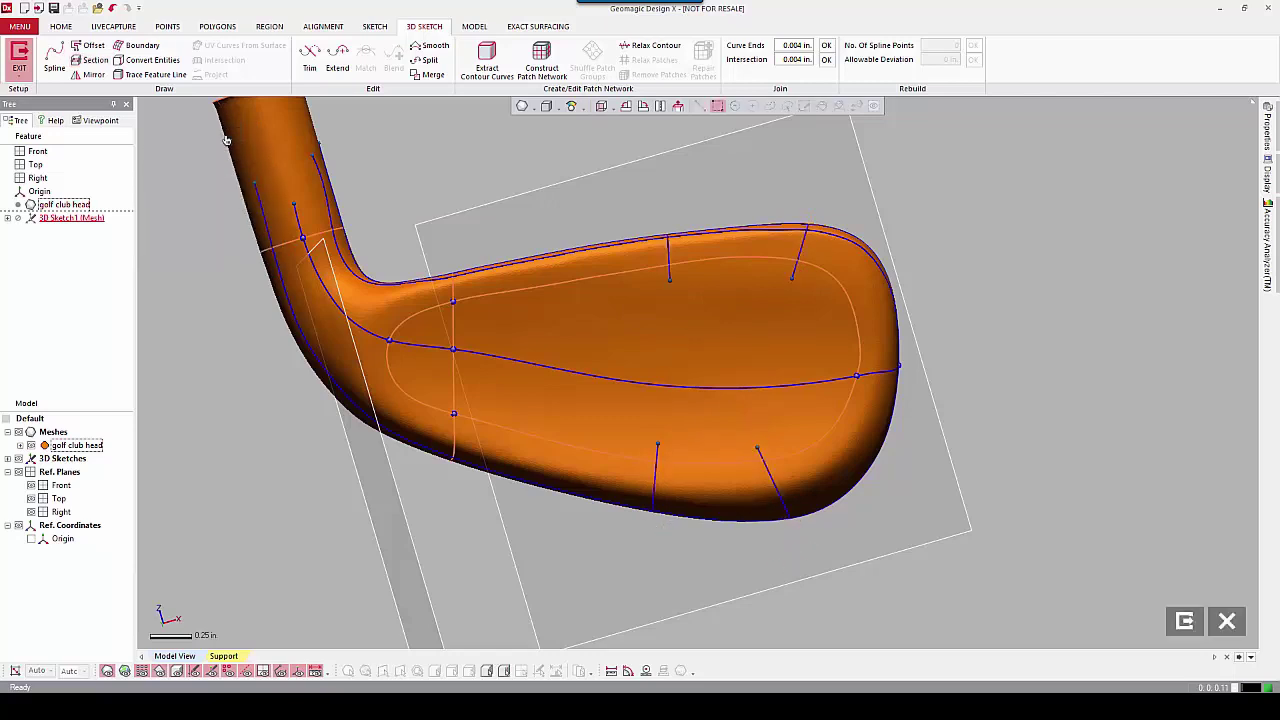
- Draw a short mesh spline from the face loop's heel side down to the bottom edge
mouse_move(725, 332)
right_mouse_down()
mouse_move(743, 343)
mouse_move(717, 320)
mouse_move(519, 337)
right_mouse_up()
scroll(519, 337, "up", 3)
scroll(649, 371, "down", 1)
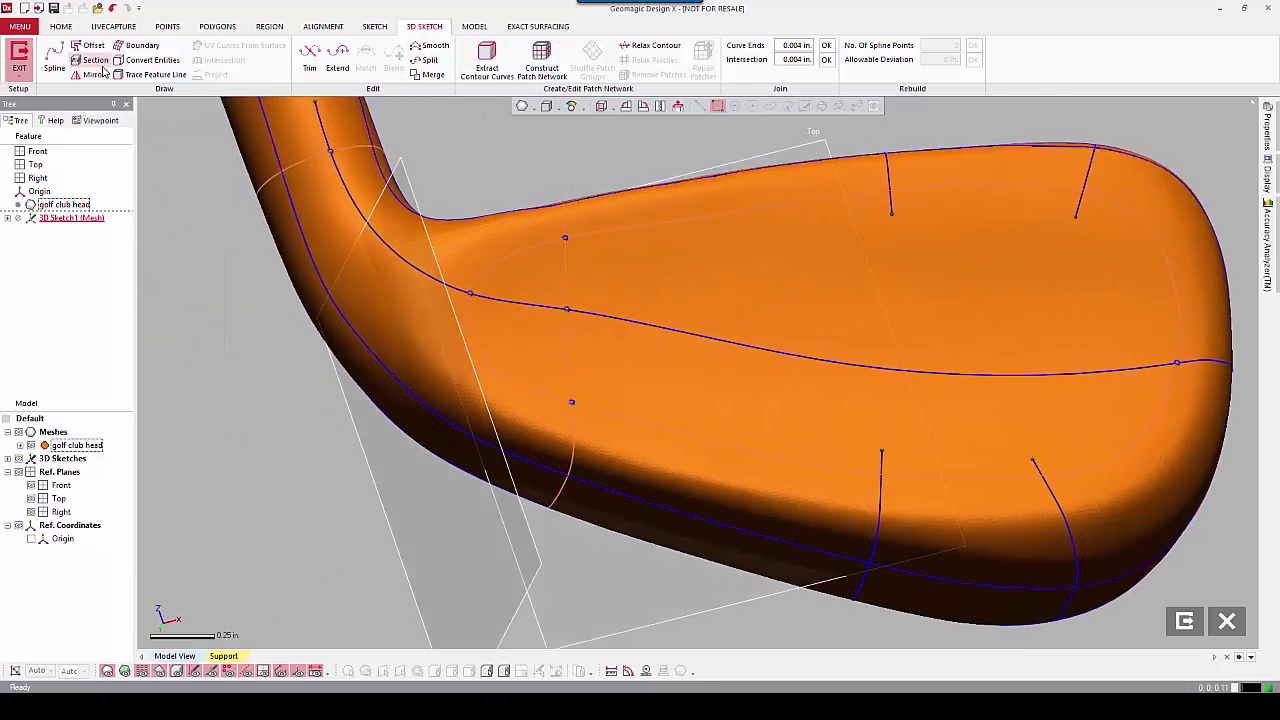
left_click(54, 58)
left_click(495, 374)
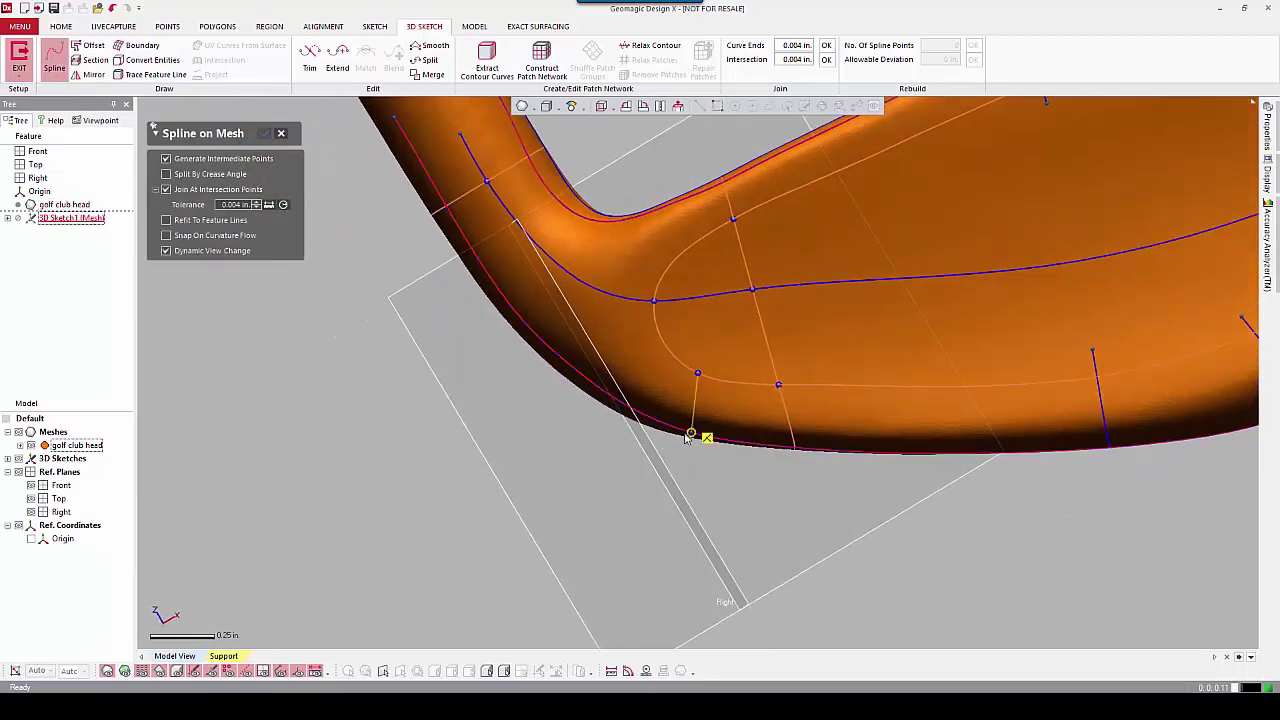
left_click(660, 424)
key("Escape")
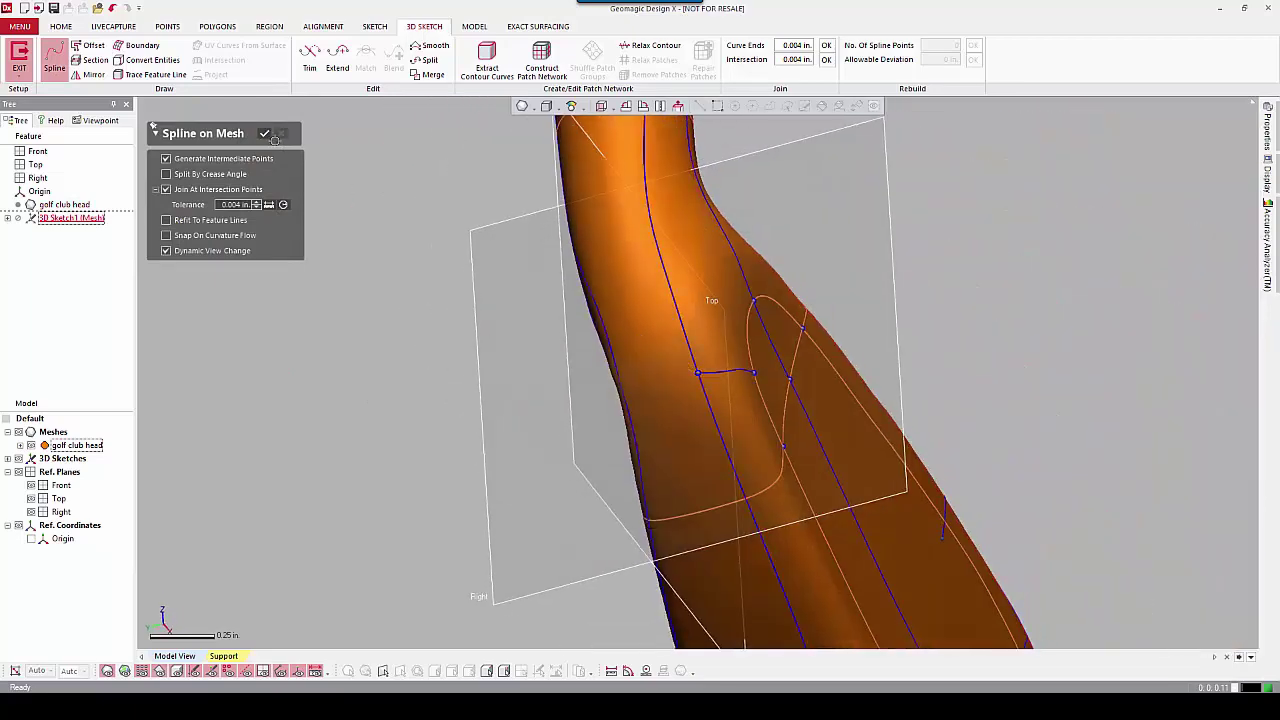
left_click(267, 137)
mouse_move(434, 306)
right_mouse_down()
mouse_move(329, 420)
mouse_move(874, 374)
right_mouse_up()
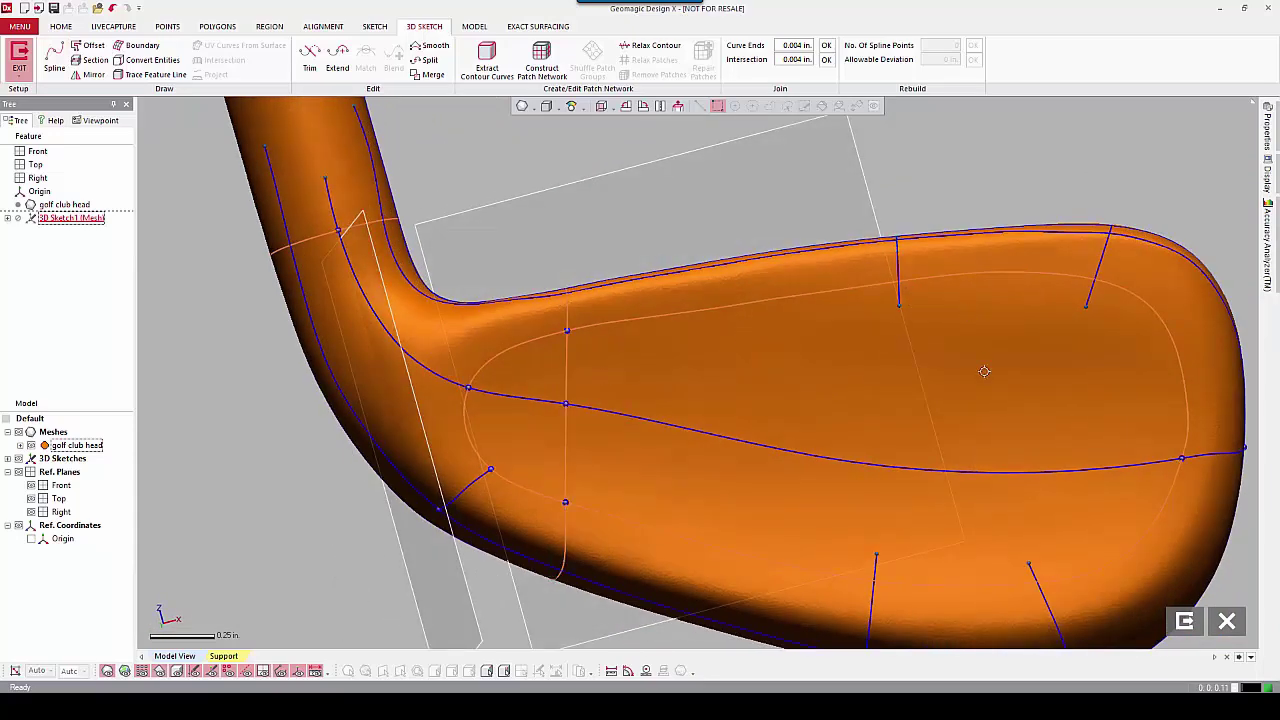
- Join the sketch curve ends and intersections using a 0.004 in tolerance
scroll(857, 371, "down", 3)
mouse_move(857, 371)
right_mouse_down()
mouse_move(749, 406)
mouse_move(792, 387)
mouse_move(704, 382)
right_mouse_up()
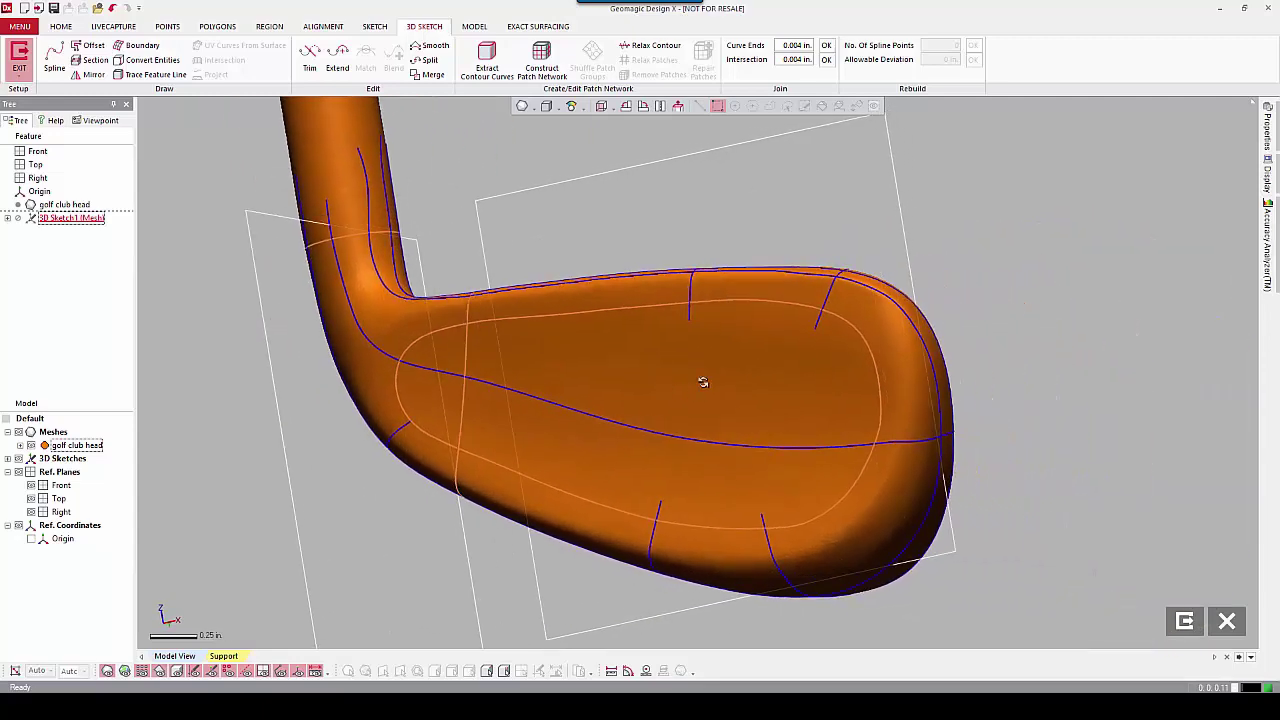
left_click(815, 328)
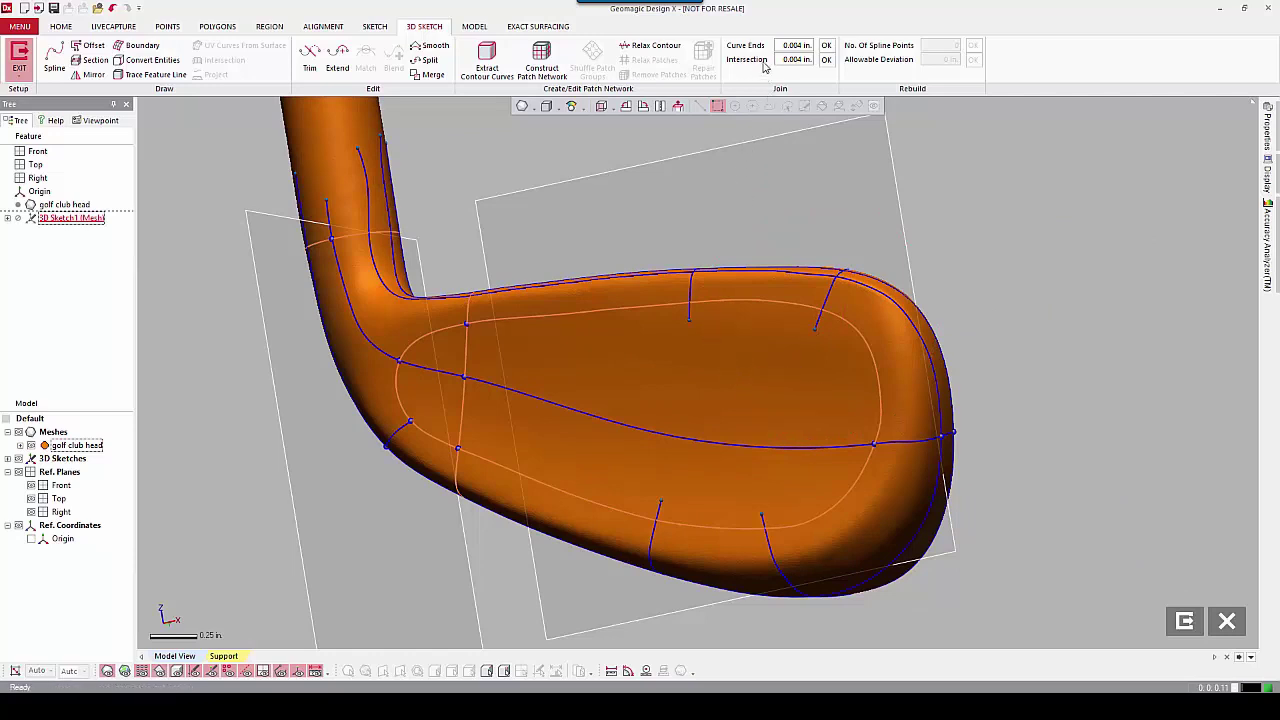
left_click(802, 60)
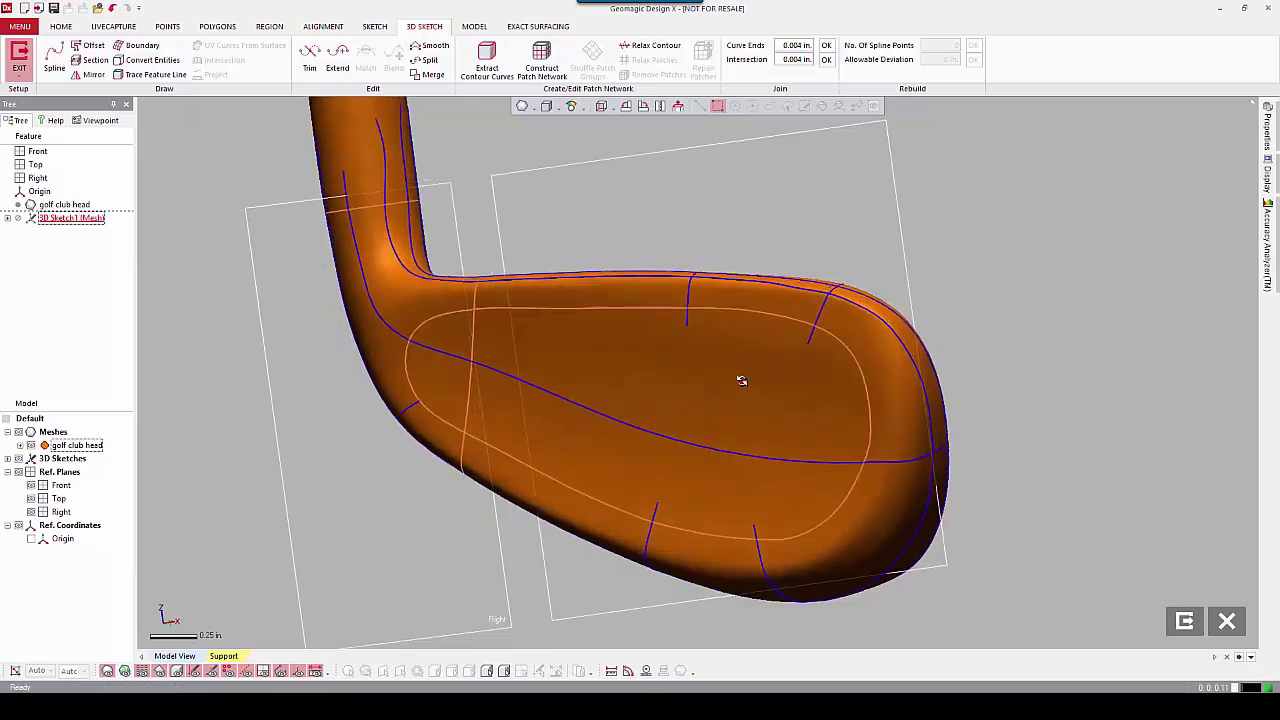
right_click_drag(779, 349, 737, 380)
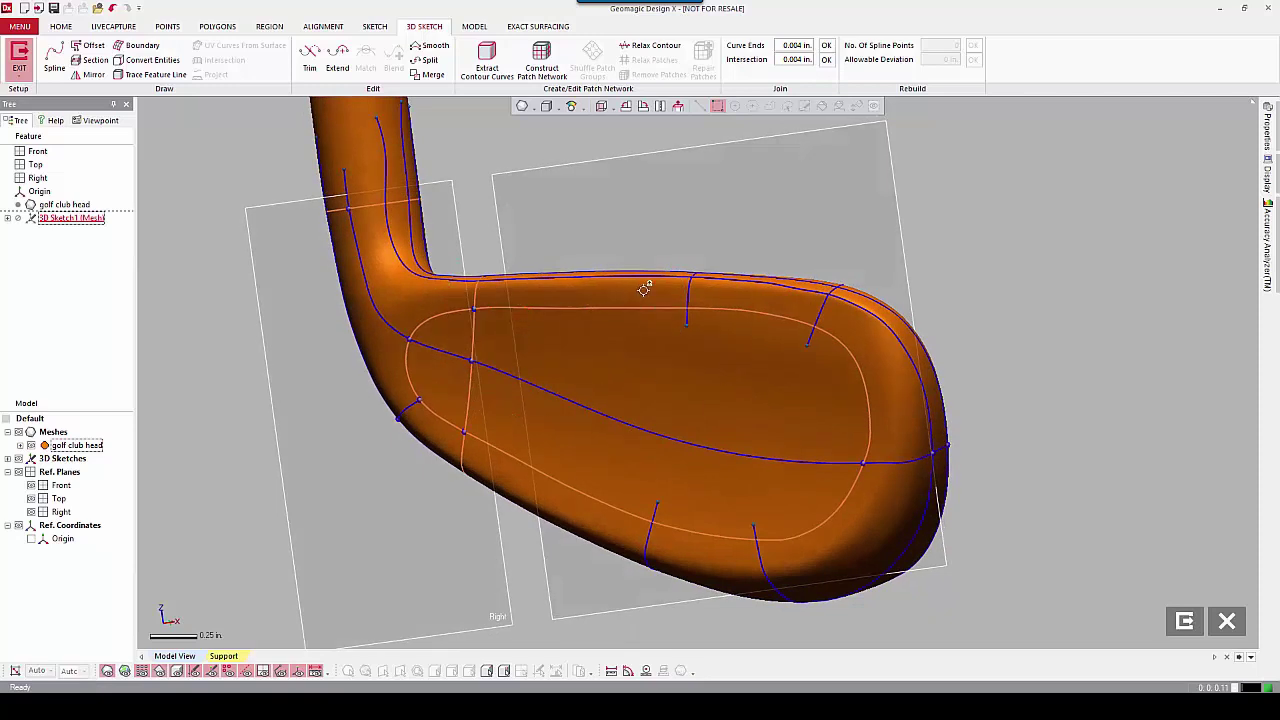
left_click(797, 59)
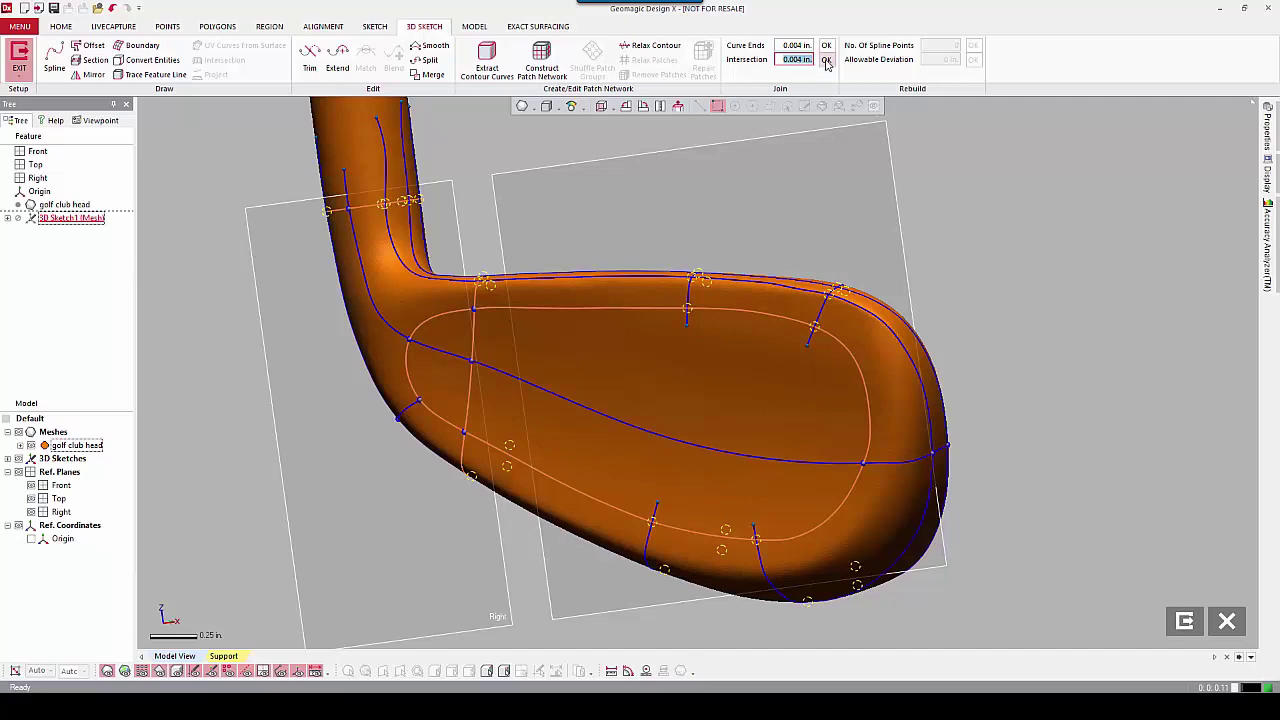
left_click(828, 60)
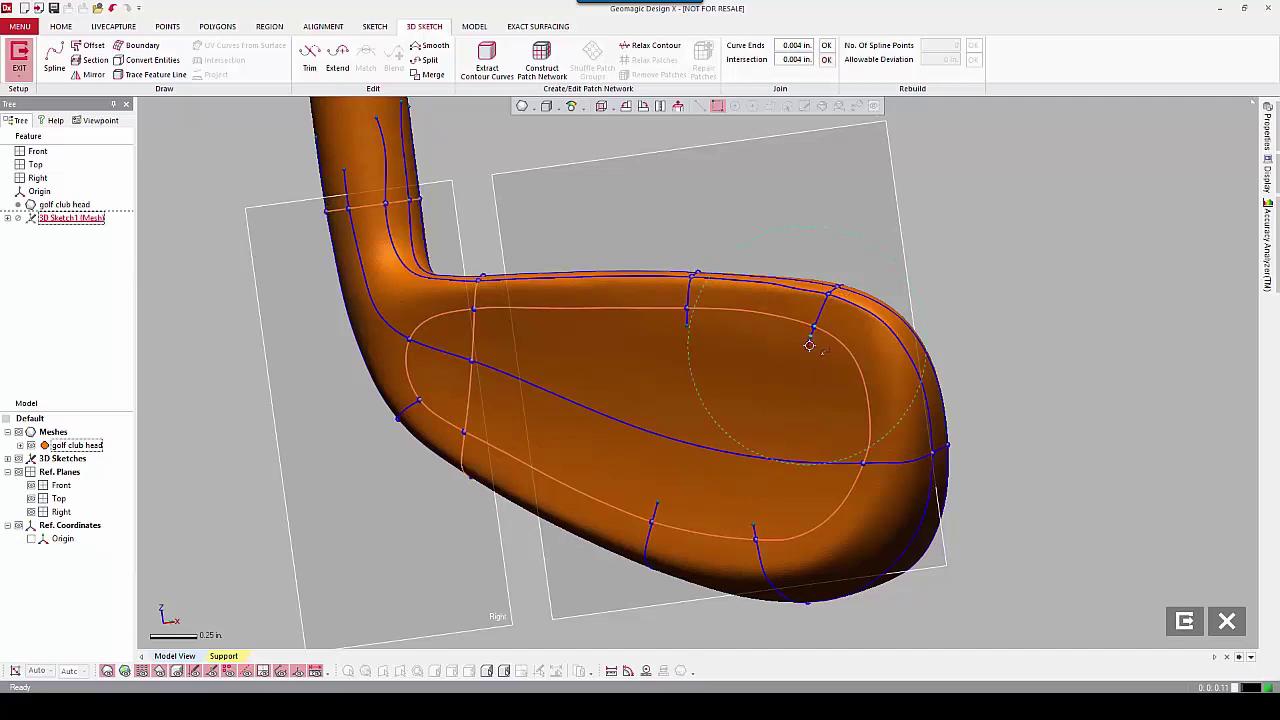
- Zoom and orbit around the club head to inspect the joined curve network
scroll(818, 333, "up", 2)
scroll(800, 330, "up", 2)
scroll(780, 325, "up", 2)
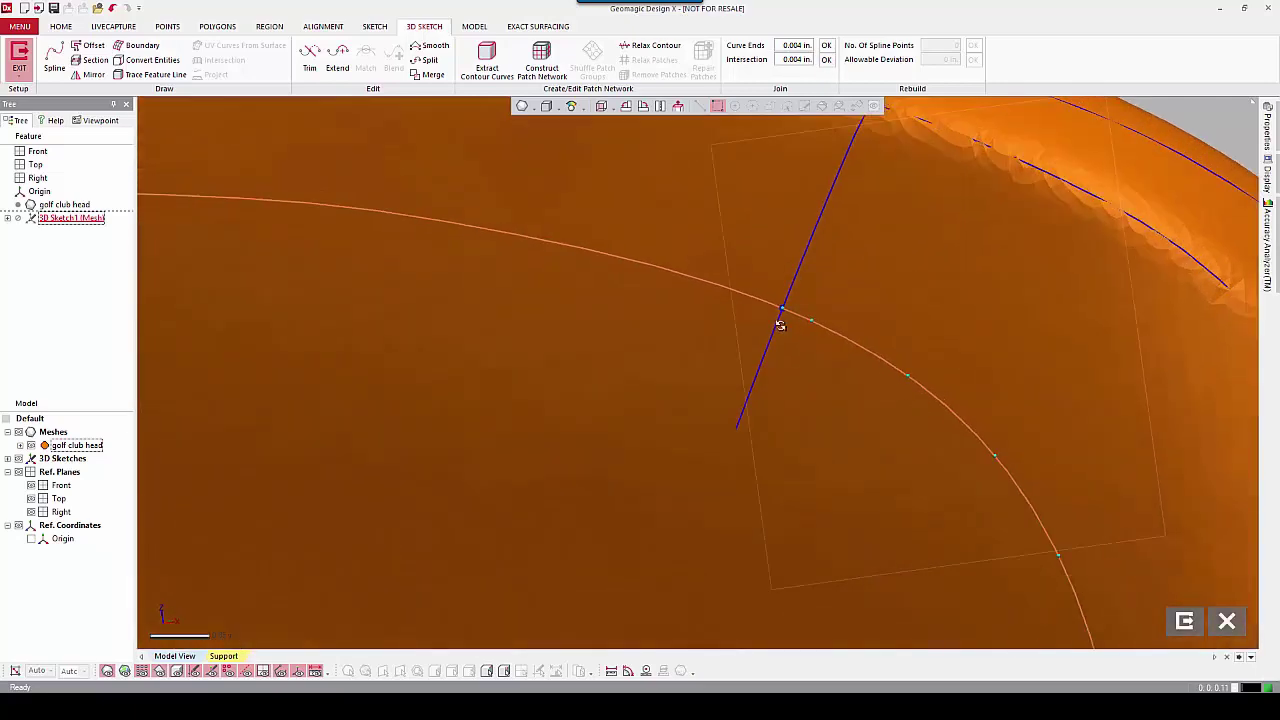
scroll(785, 330, "down", 3)
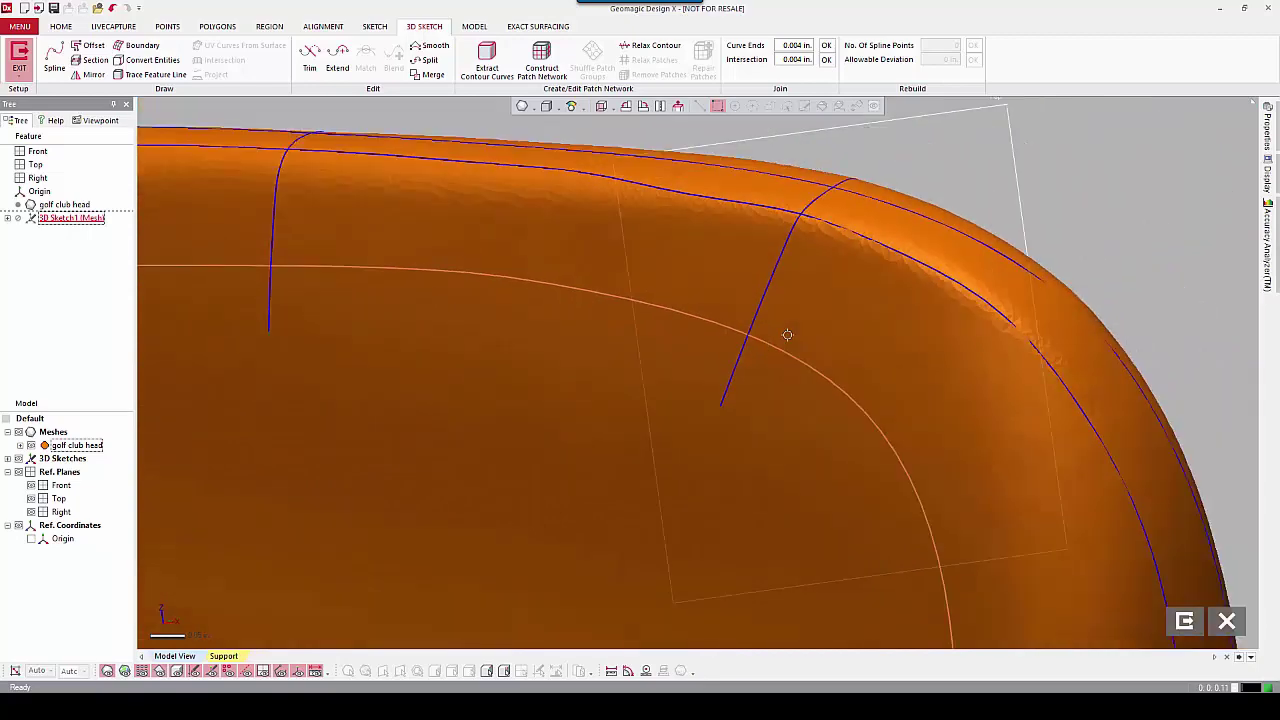
scroll(788, 335, "down", 2)
scroll(788, 335, "down", 3)
scroll(562, 423, "up", 1)
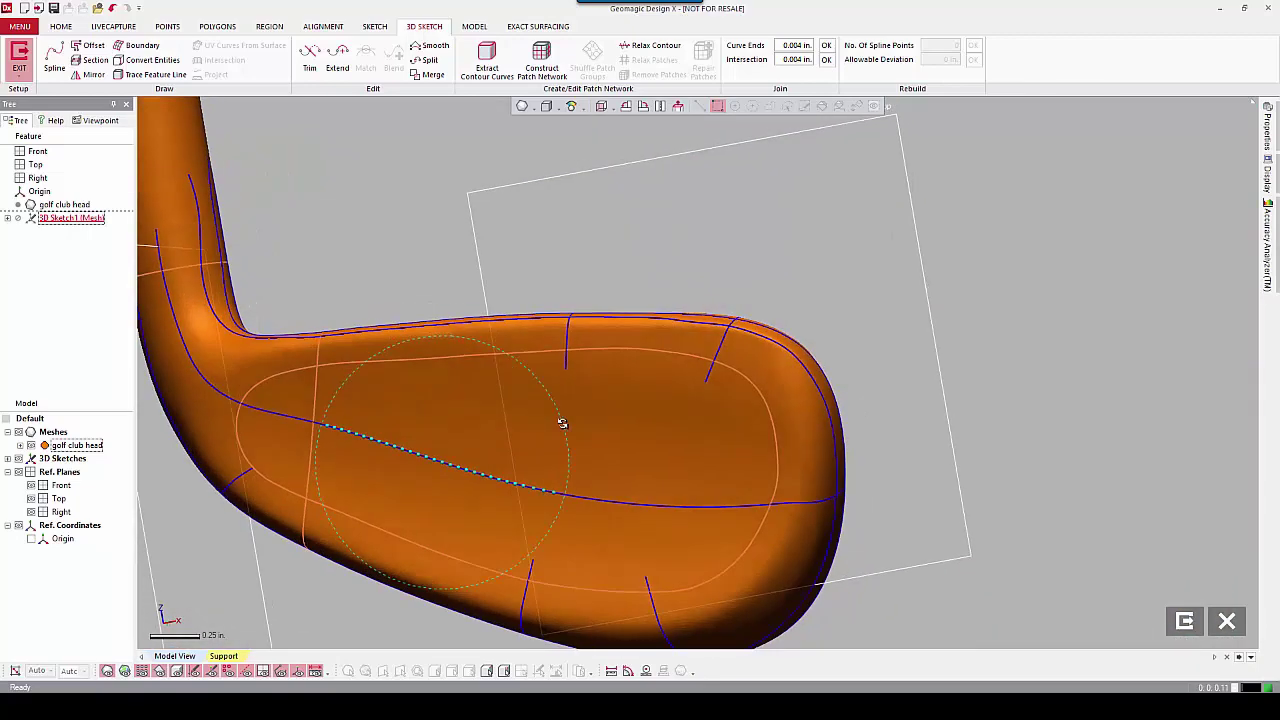
mouse_move(613, 445)
right_mouse_down()
mouse_move(729, 423)
mouse_move(582, 294)
right_mouse_up()
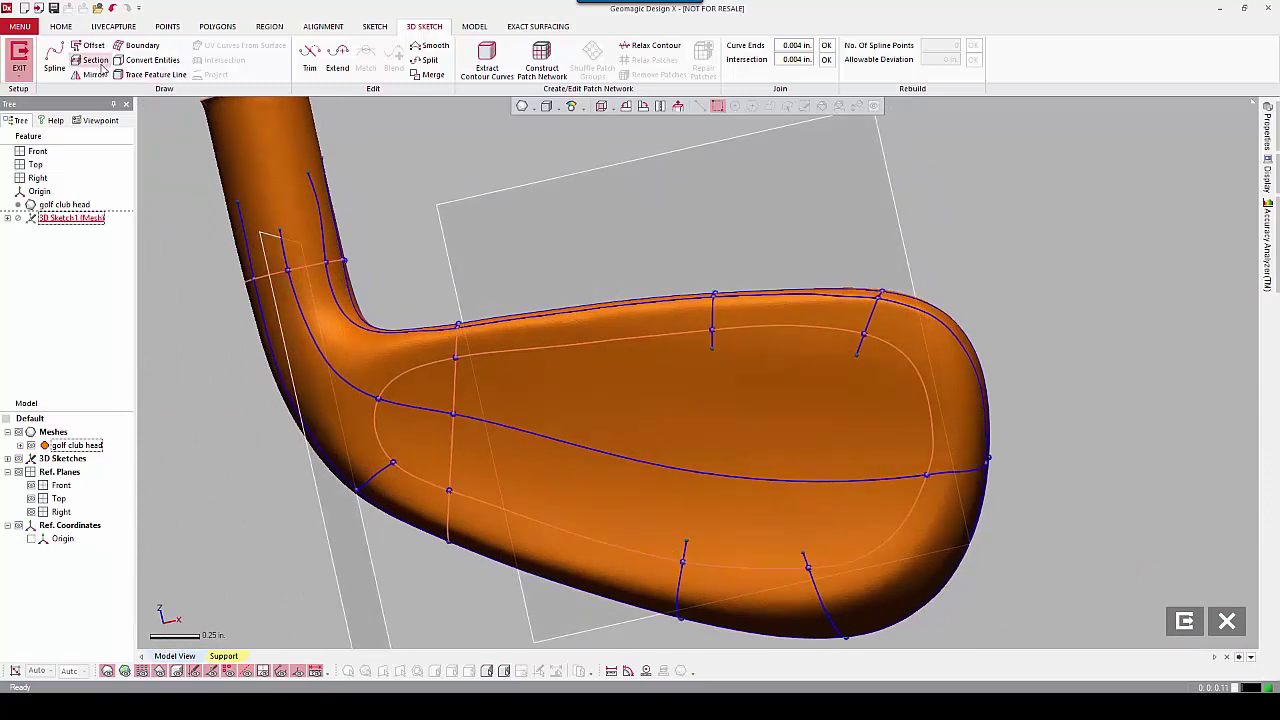
- Trim the overshooting curve stubs on the club face back to their crossings
left_click(309, 60)
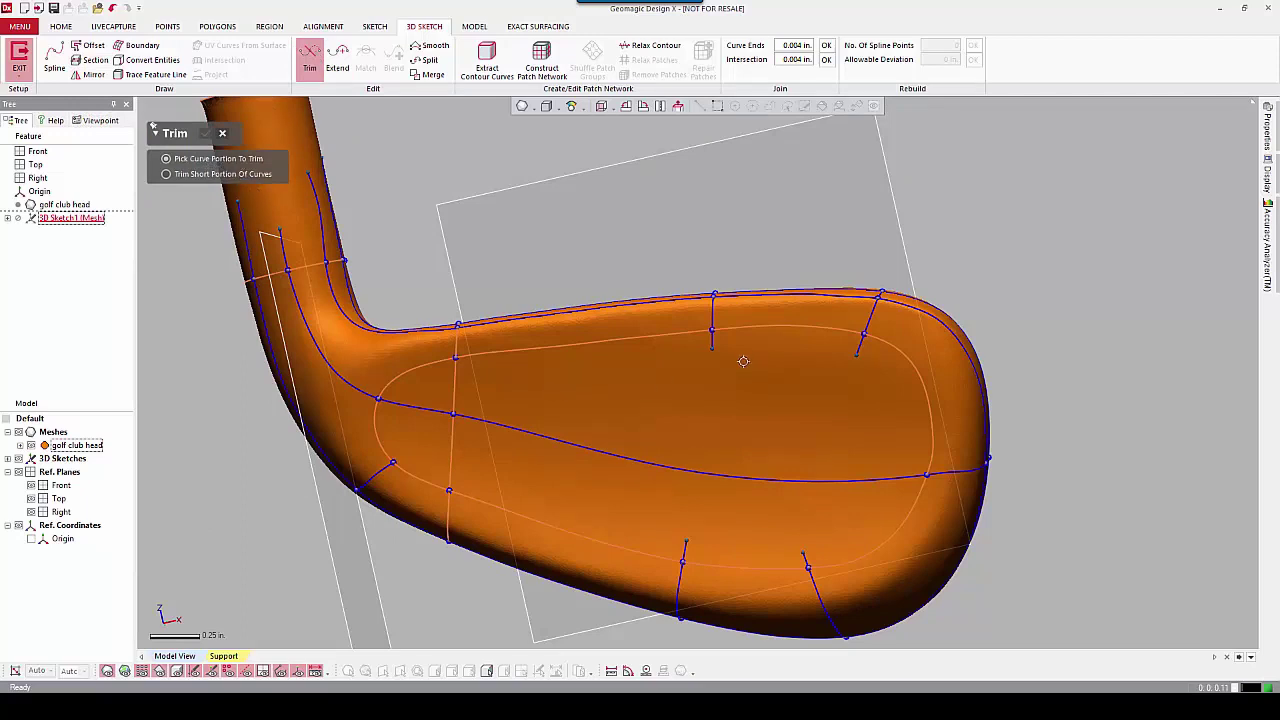
left_click(712, 341)
scroll(809, 434, "up", 1)
scroll(815, 434, "up", 2)
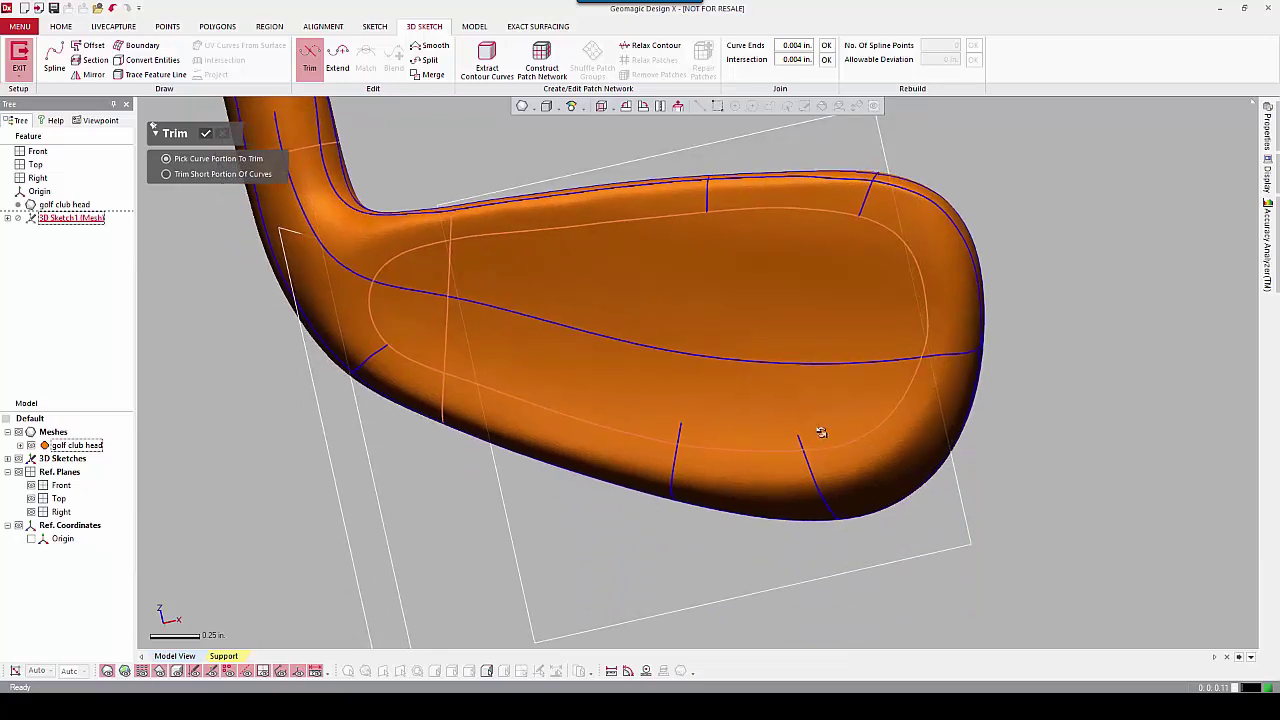
scroll(785, 442, "up", 2)
left_click(780, 445)
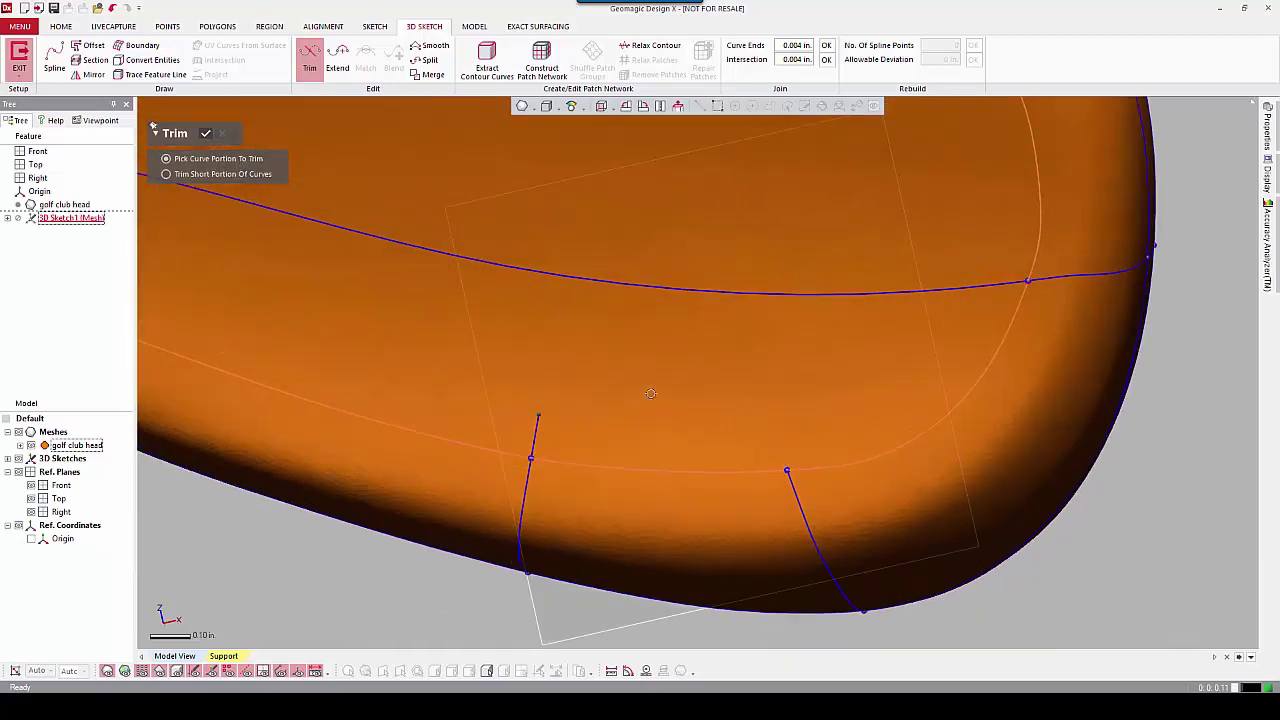
left_click(535, 418)
- Trim the curve stubs sticking past the hosel cross curves
mouse_move(509, 377)
right_mouse_down()
mouse_move(820, 434)
mouse_move(859, 353)
mouse_move(749, 317)
mouse_move(891, 326)
right_mouse_up()
left_click(661, 284)
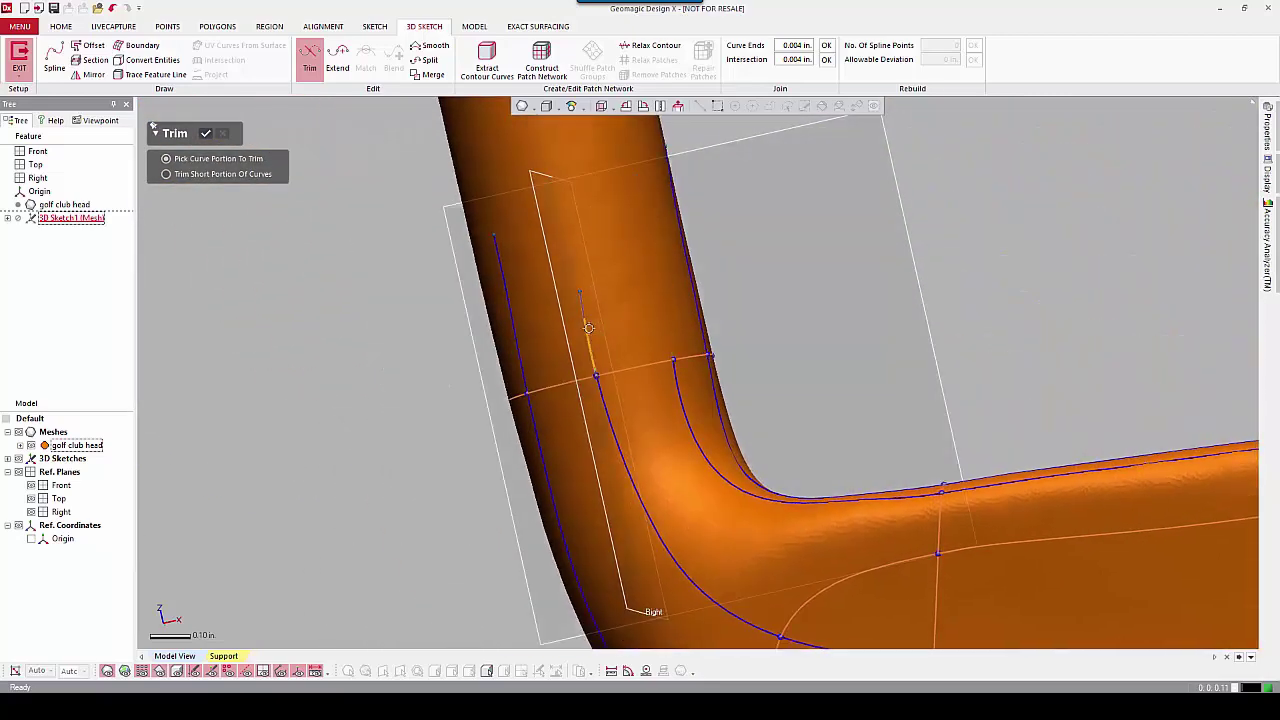
left_click(590, 328)
mouse_move(597, 320)
right_mouse_down()
mouse_move(354, 380)
mouse_move(767, 287)
right_mouse_up()
left_click(773, 281)
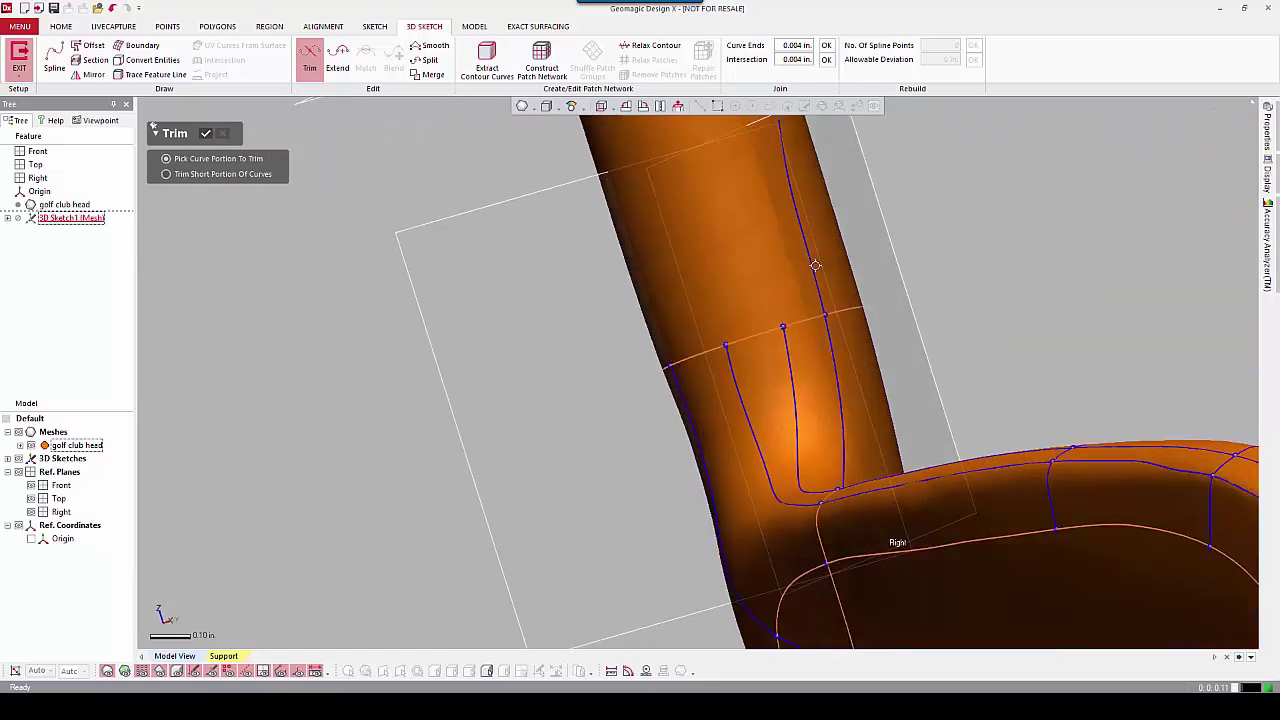
left_click(815, 265)
mouse_move(920, 289)
right_mouse_down()
mouse_move(800, 400)
mouse_move(605, 380)
right_mouse_up()
left_click(834, 255)
left_click(870, 237)
- Trim the remaining stubs on the underside edges and confirm the trim
right_click_drag(875, 250, 909, 309)
right_click_drag(901, 370, 837, 145)
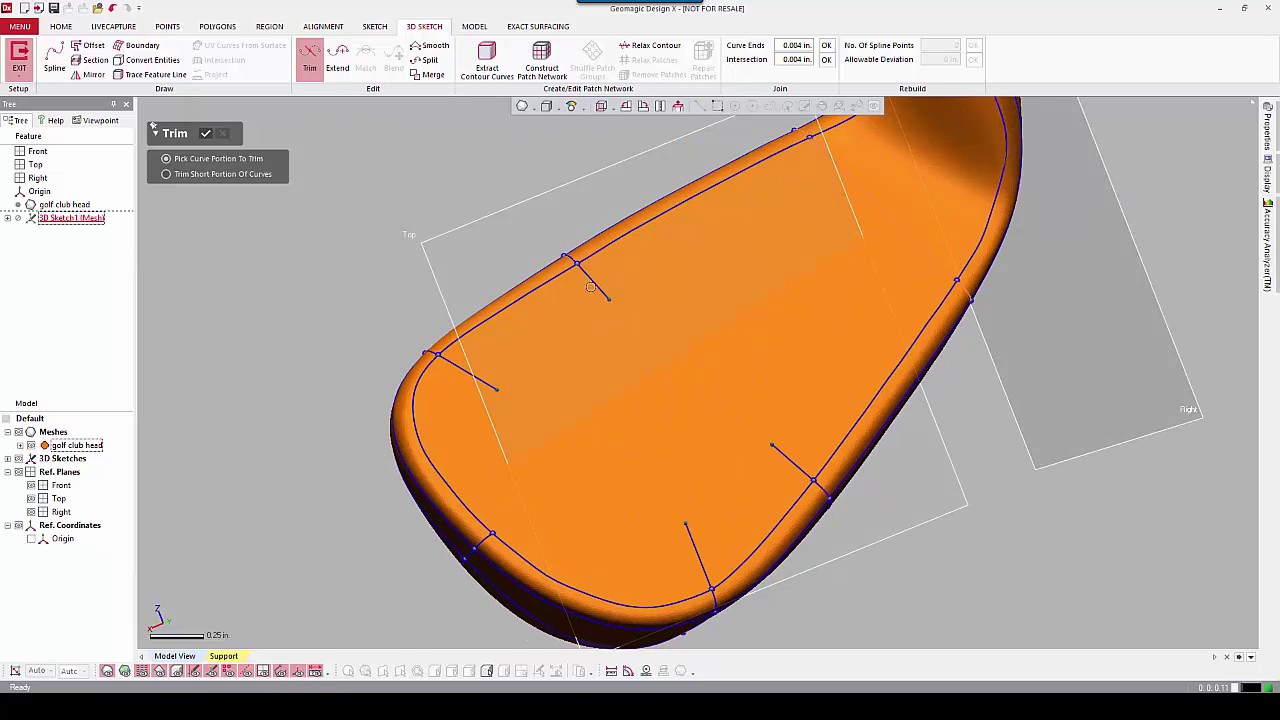
left_click(592, 283)
left_click(490, 376)
left_click(692, 568)
left_click(787, 461)
left_click(206, 133)
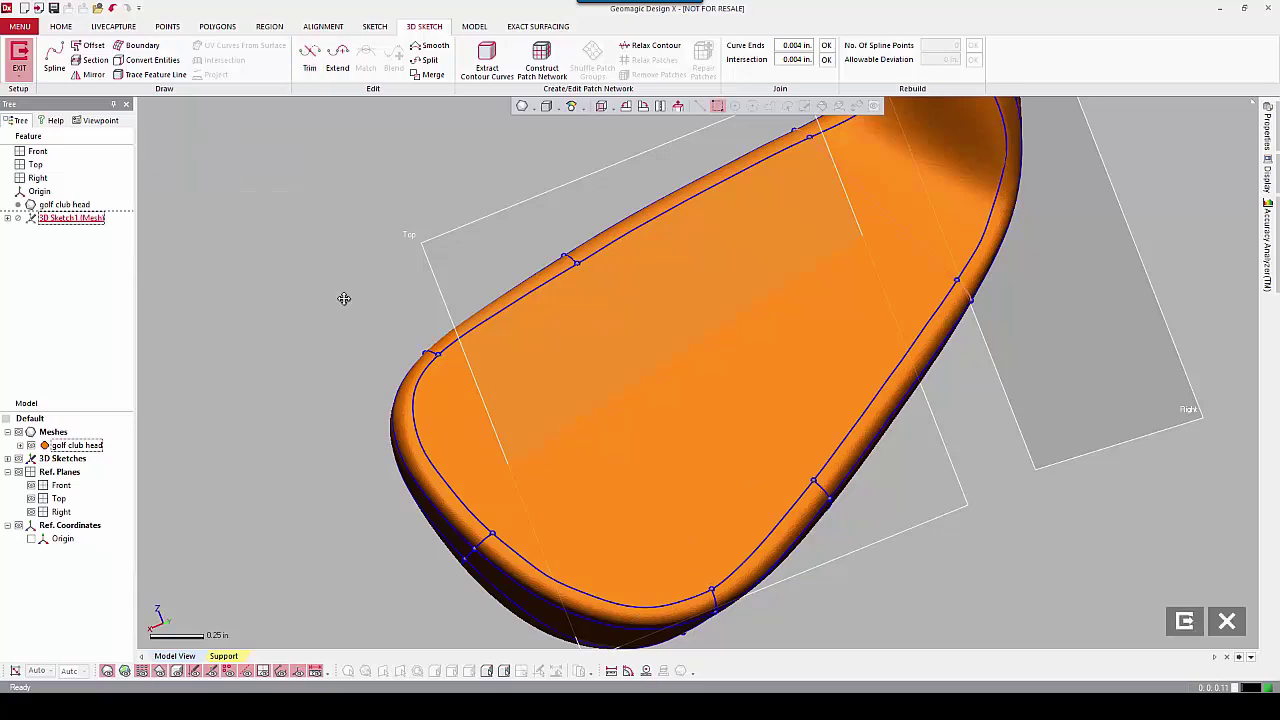
- Draw two mesh splines up the hosel from its cross curve to the top rim
mouse_move(337, 305)
right_mouse_down()
mouse_move(797, 280)
mouse_move(705, 319)
mouse_move(807, 435)
mouse_move(906, 506)
mouse_move(977, 460)
mouse_move(1014, 463)
mouse_move(826, 340)
right_mouse_up()
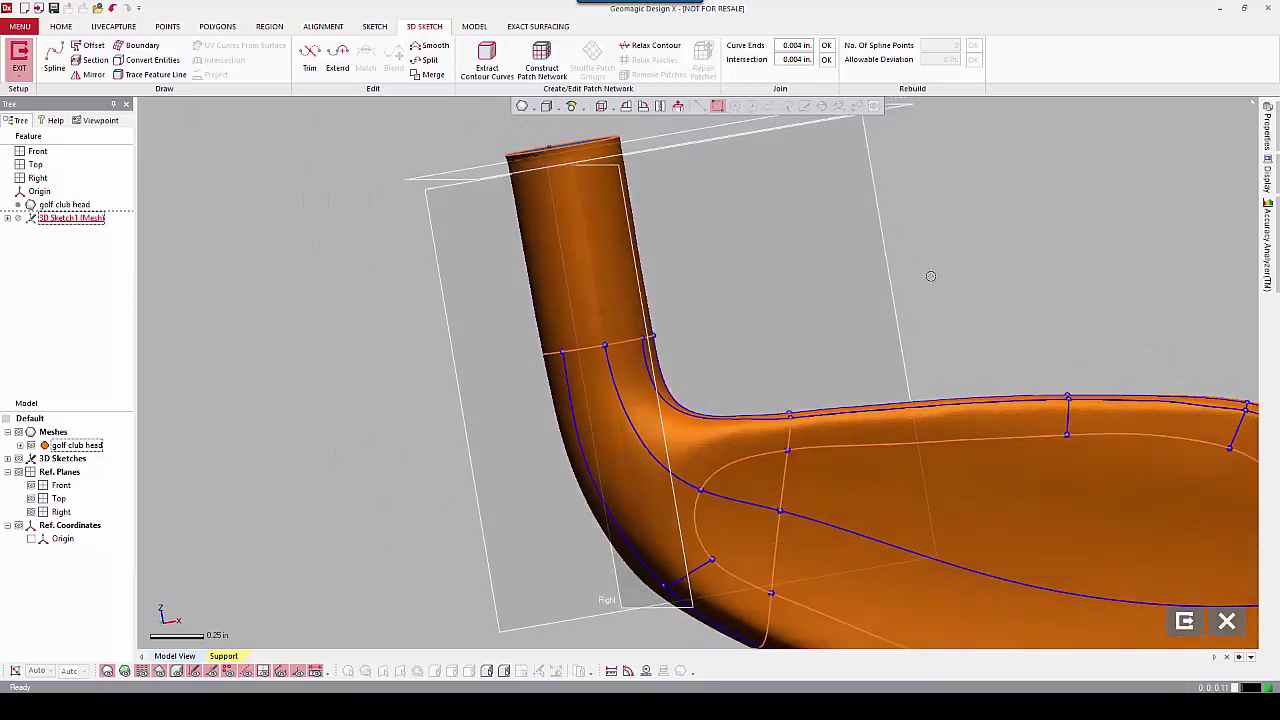
left_click(54, 60)
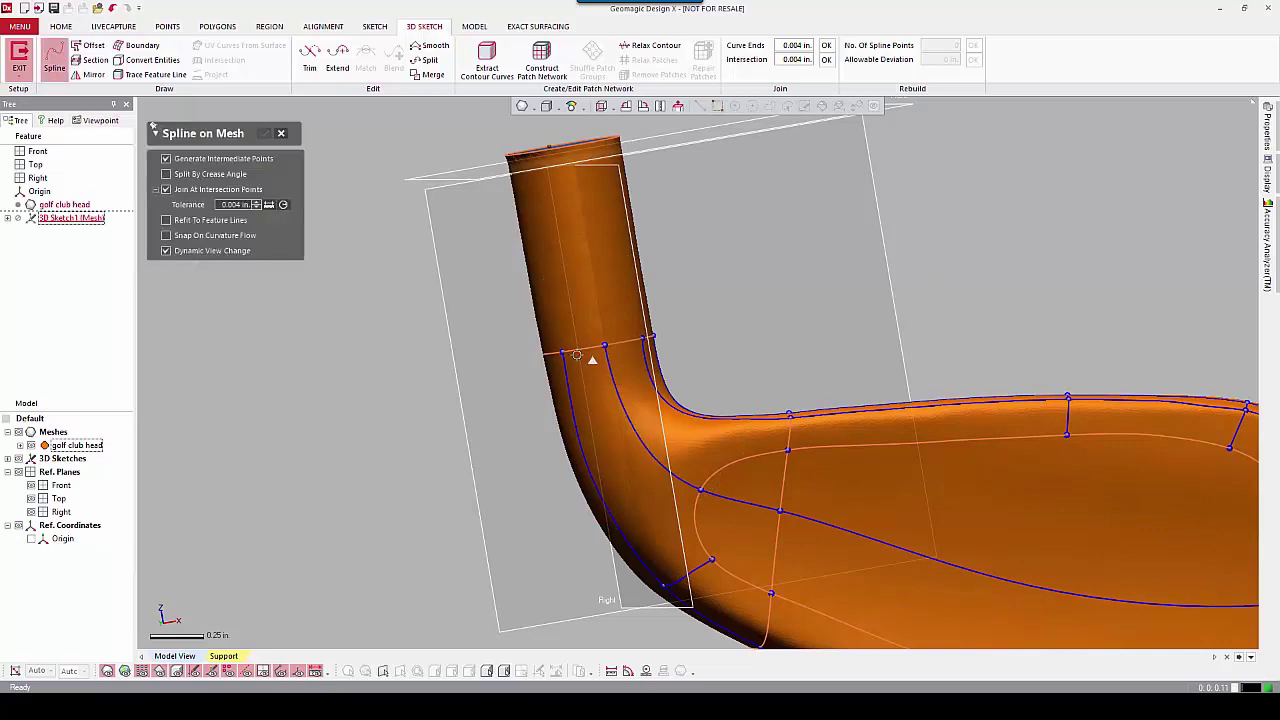
right_click_drag(584, 376, 629, 382)
scroll(629, 382, "up", 3)
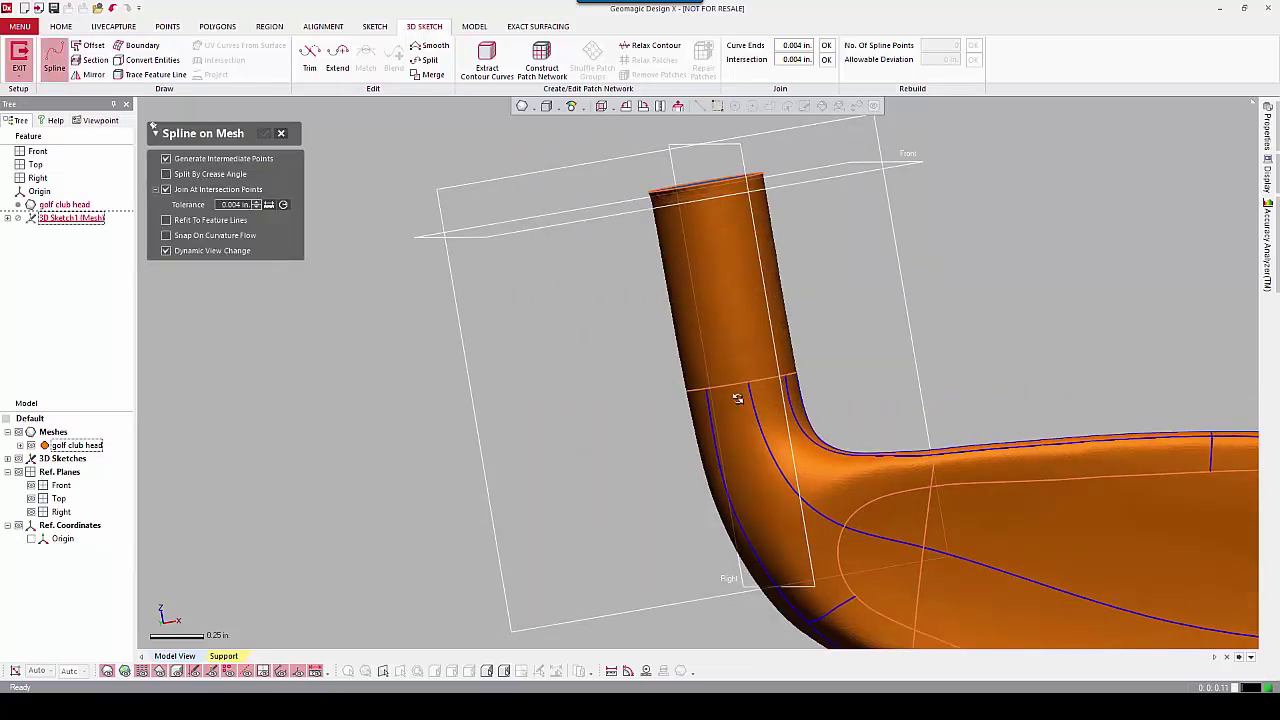
scroll(629, 382, "up", 2)
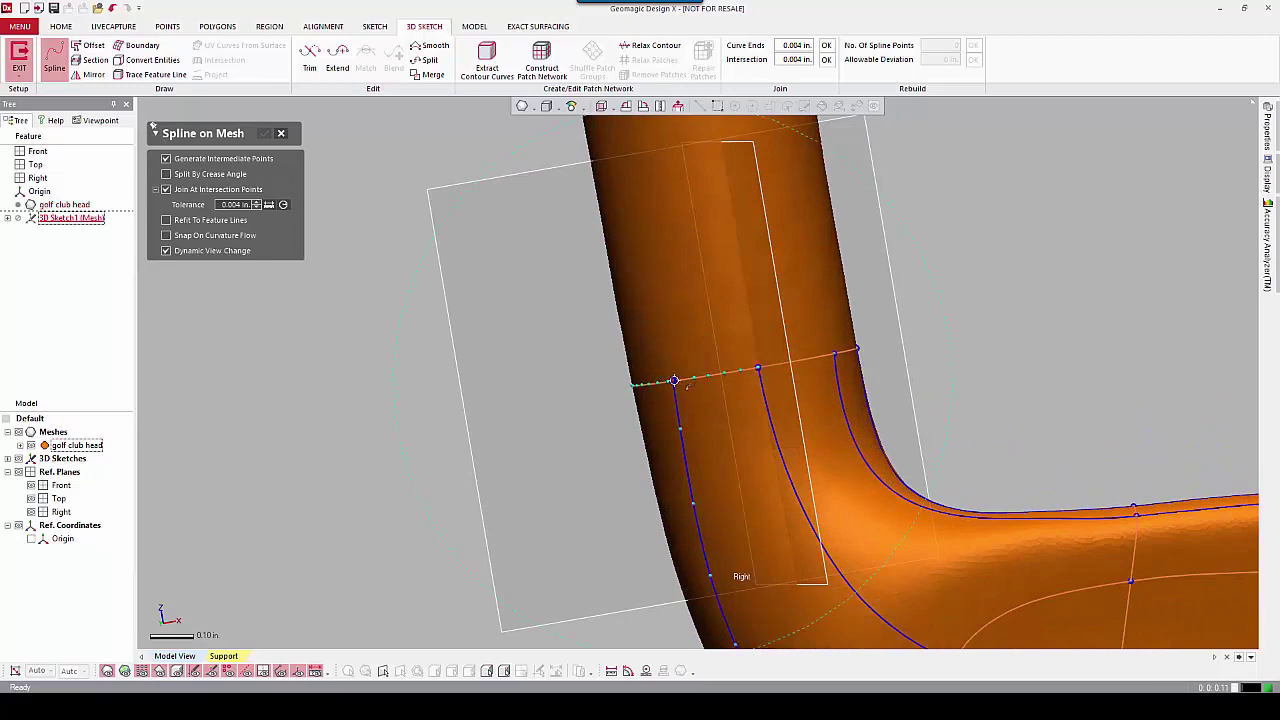
left_click(675, 381)
scroll(675, 300, "down", 5)
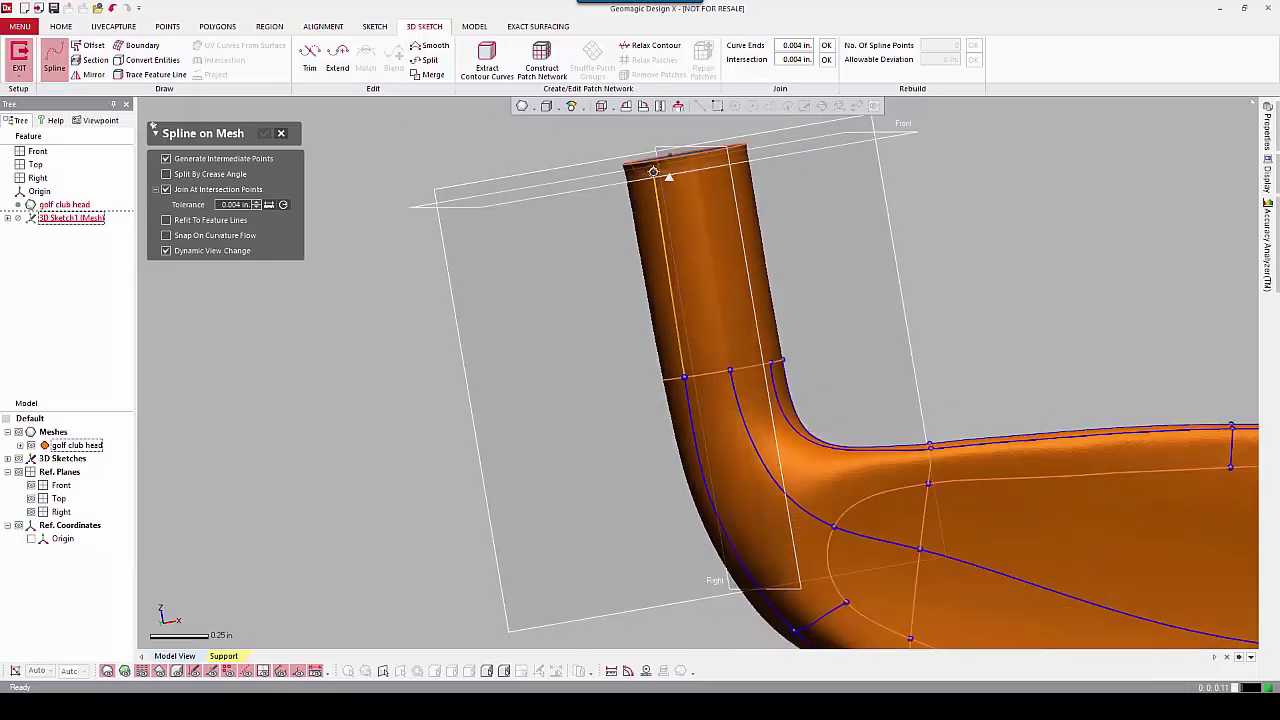
left_click(653, 166)
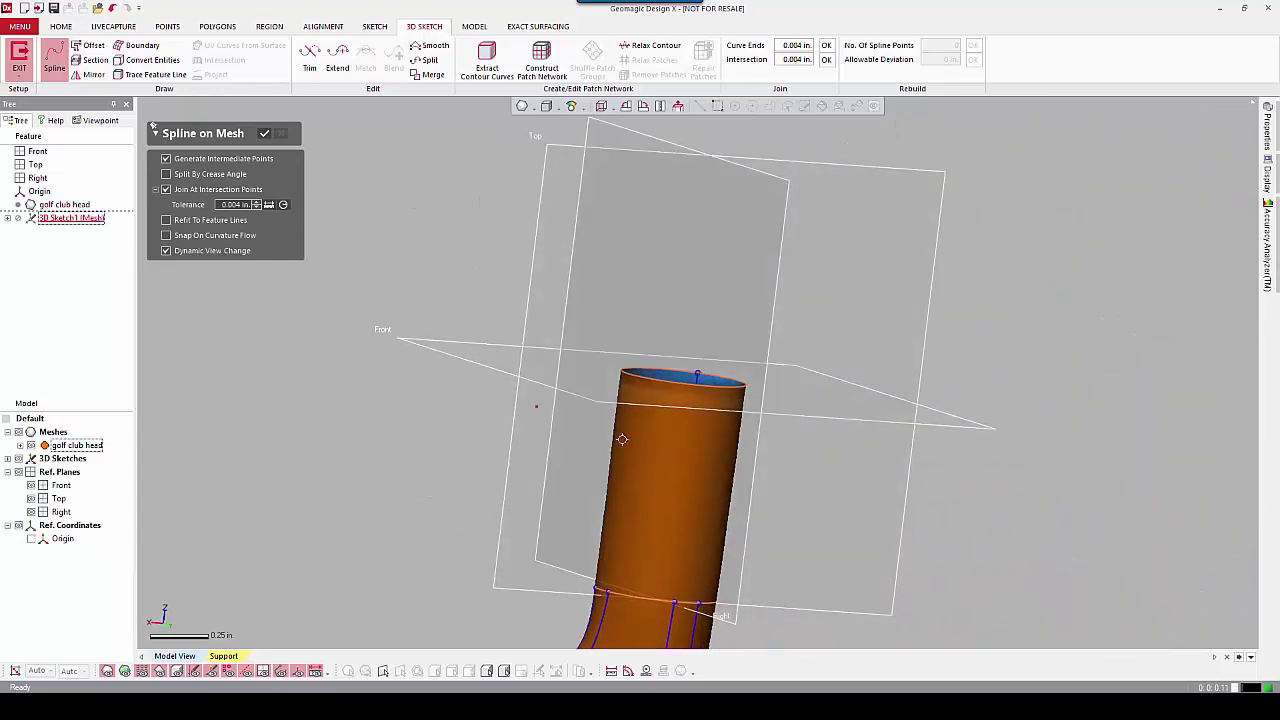
left_click(697, 489)
left_click(760, 487)
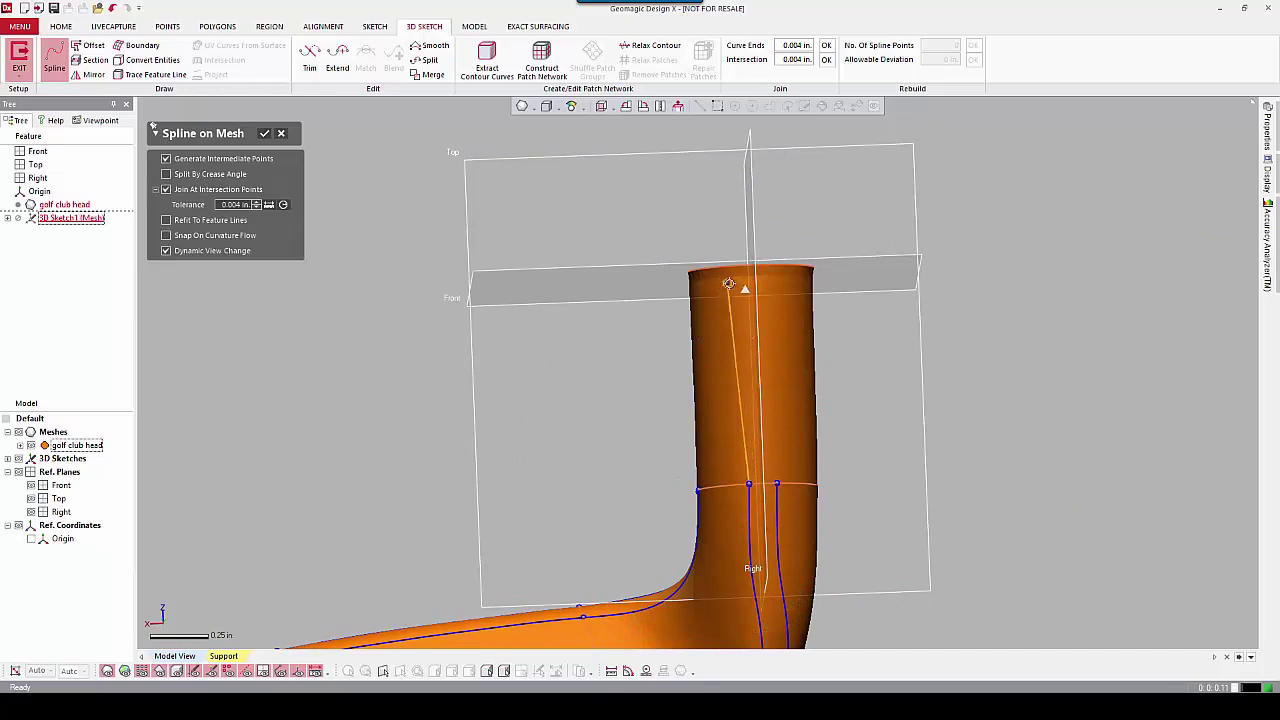
left_click(741, 273)
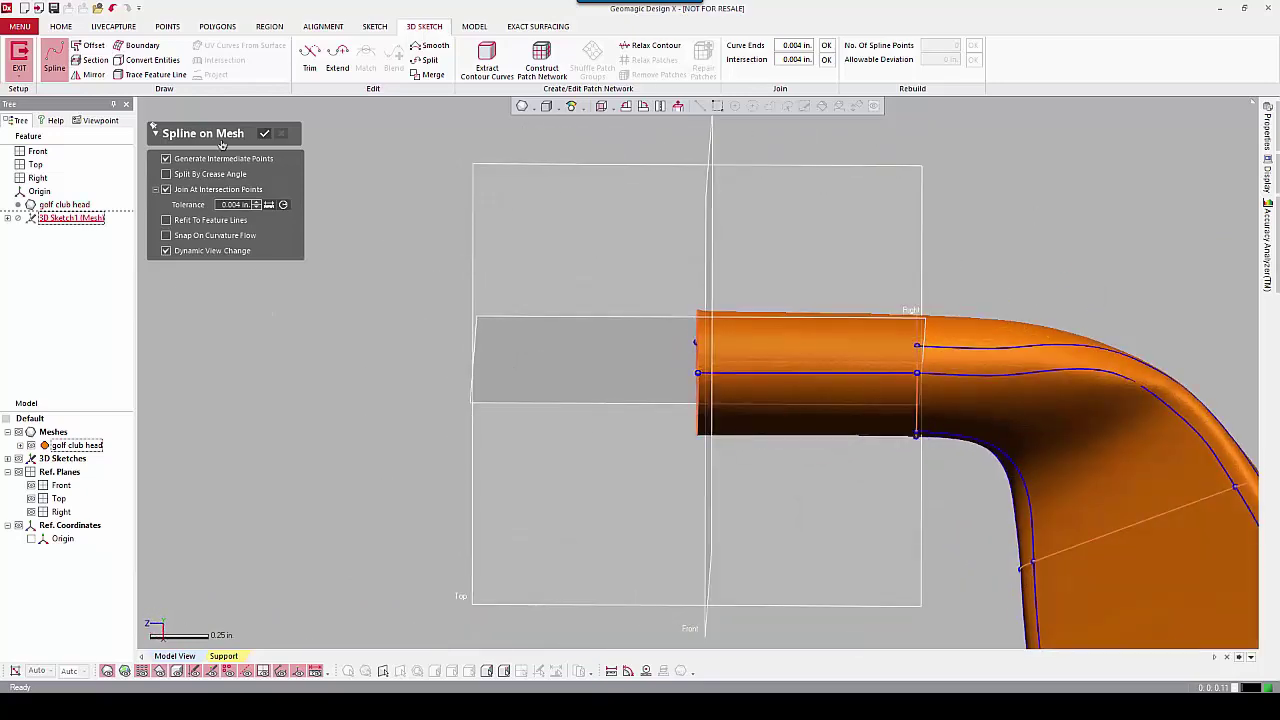
- Finish the hosel splines, reorient the club face, and bring up the Split curve options
left_click(266, 134)
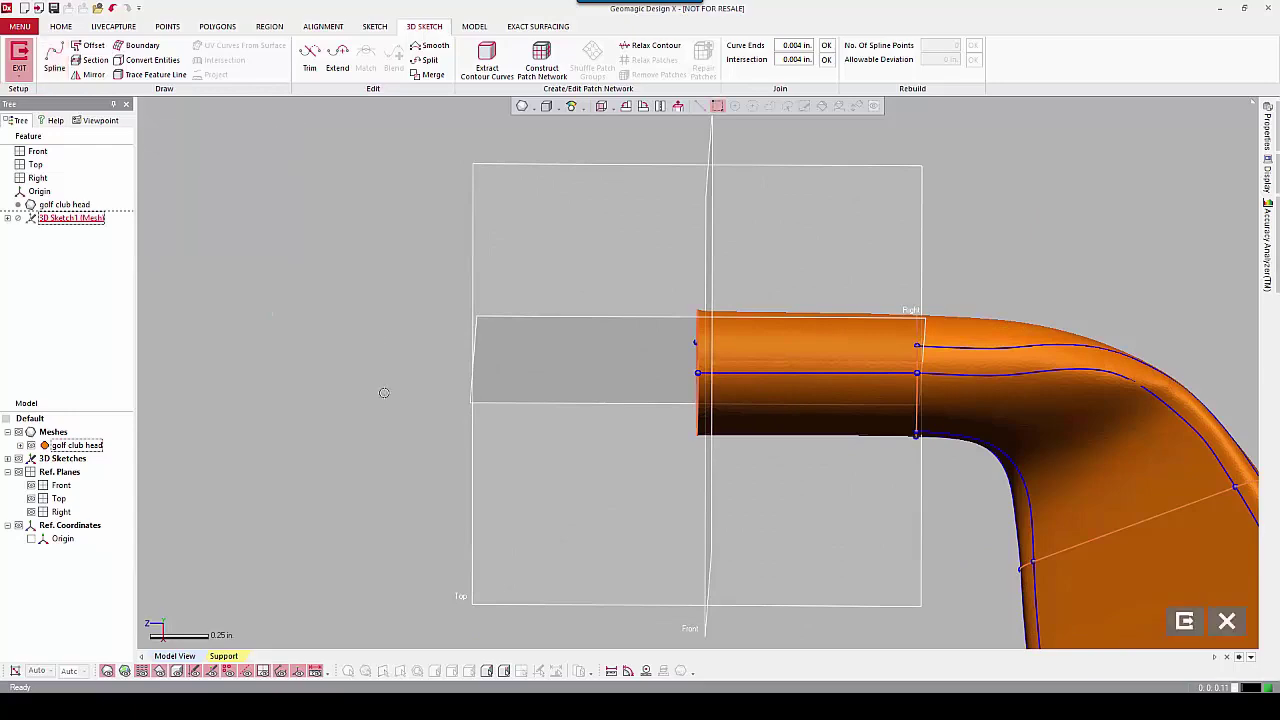
mouse_move(400, 393)
right_mouse_down()
mouse_move(929, 298)
mouse_move(894, 443)
right_mouse_up()
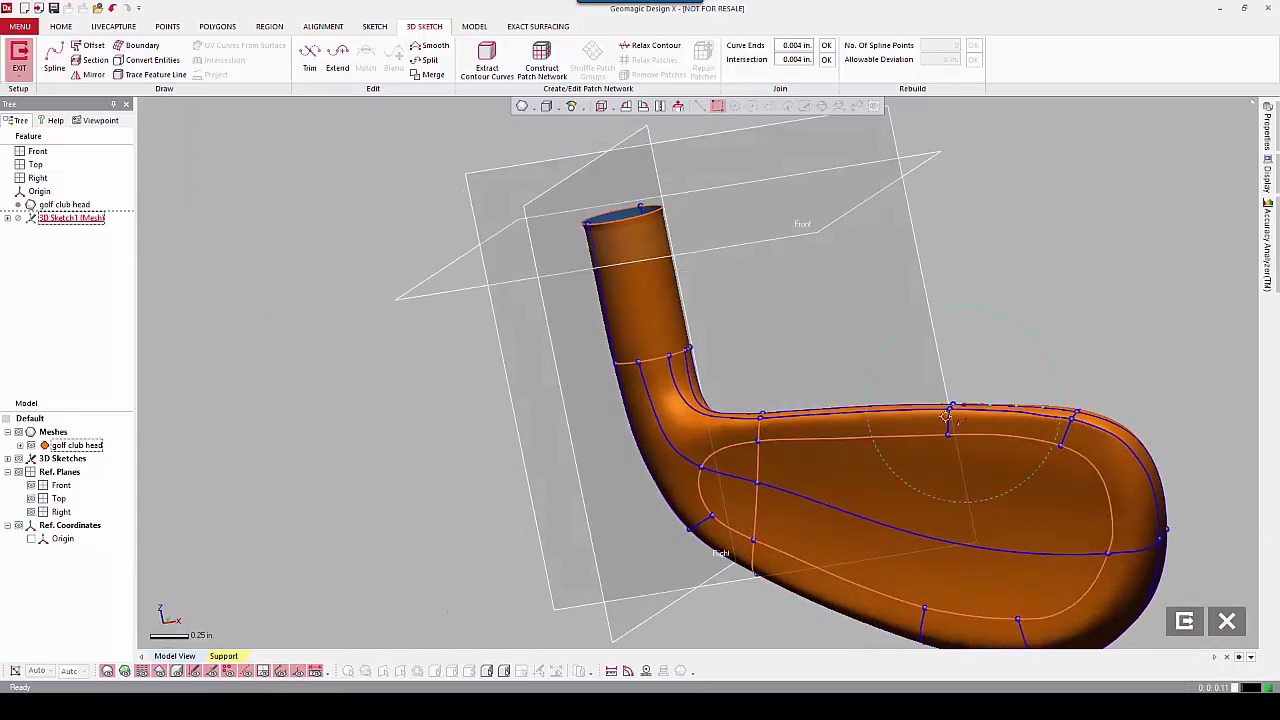
left_click(890, 437)
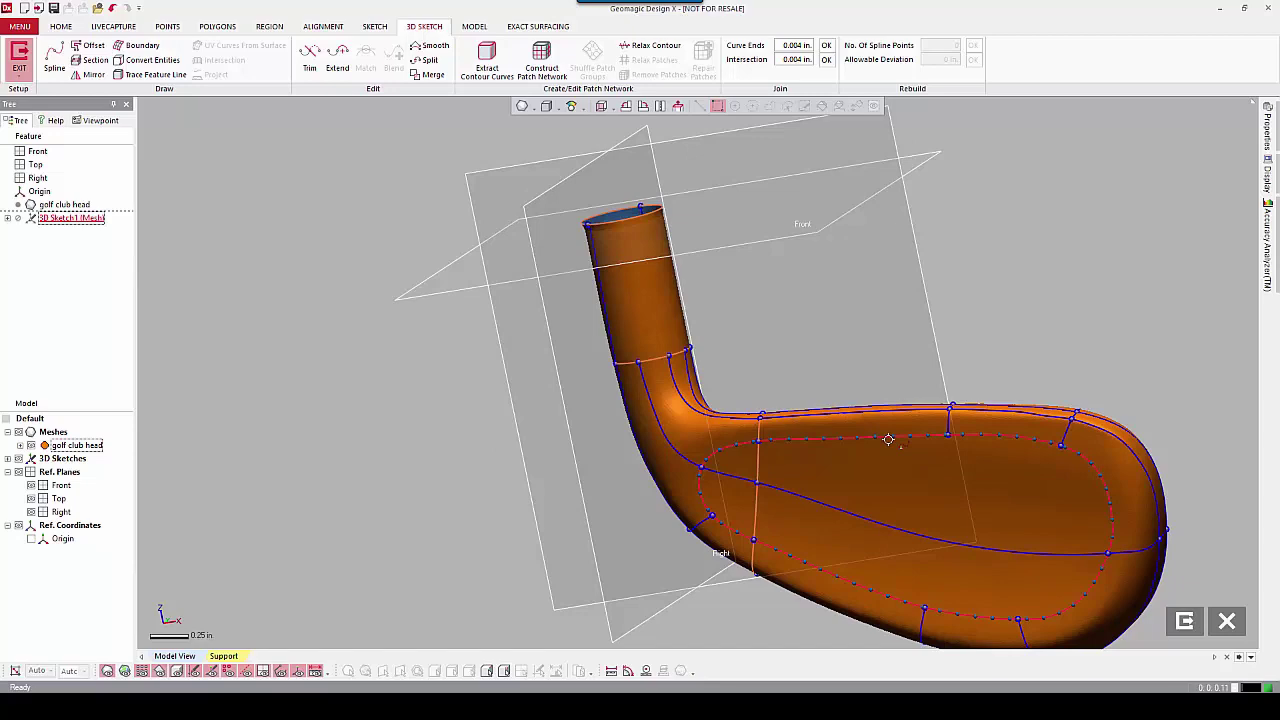
left_click(888, 439)
right_click_drag(876, 480, 875, 374)
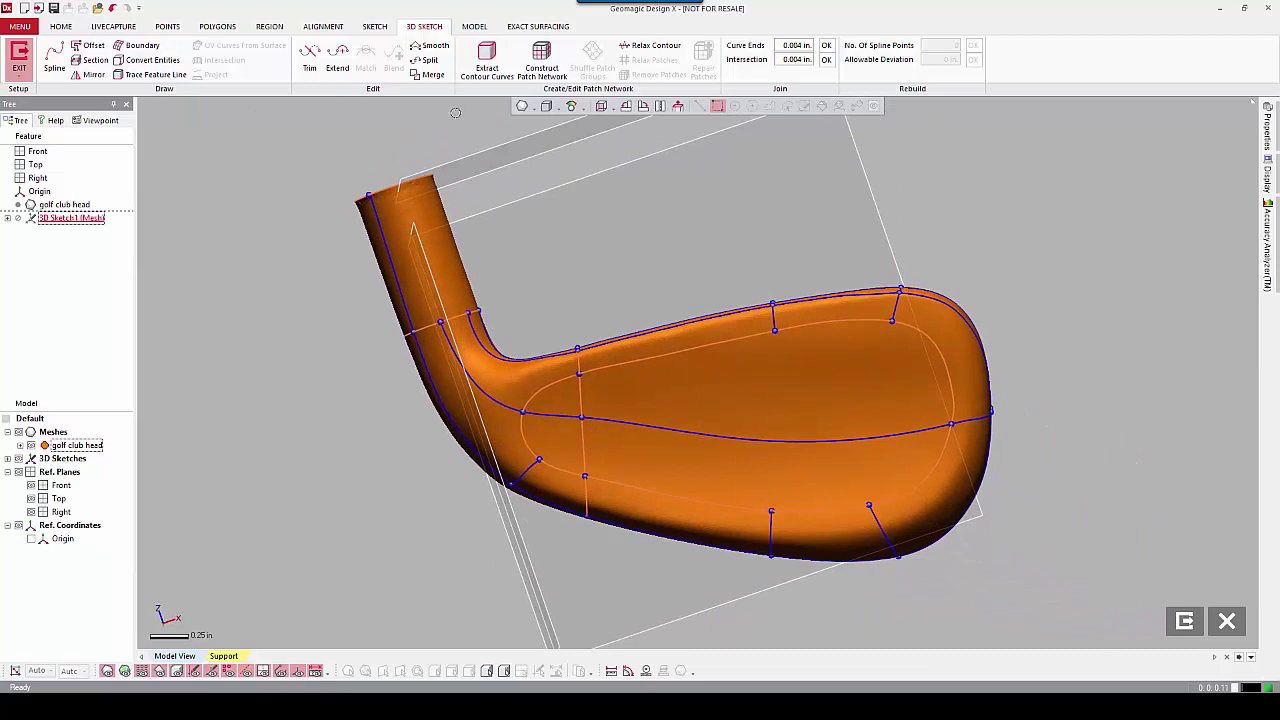
left_click(428, 60)
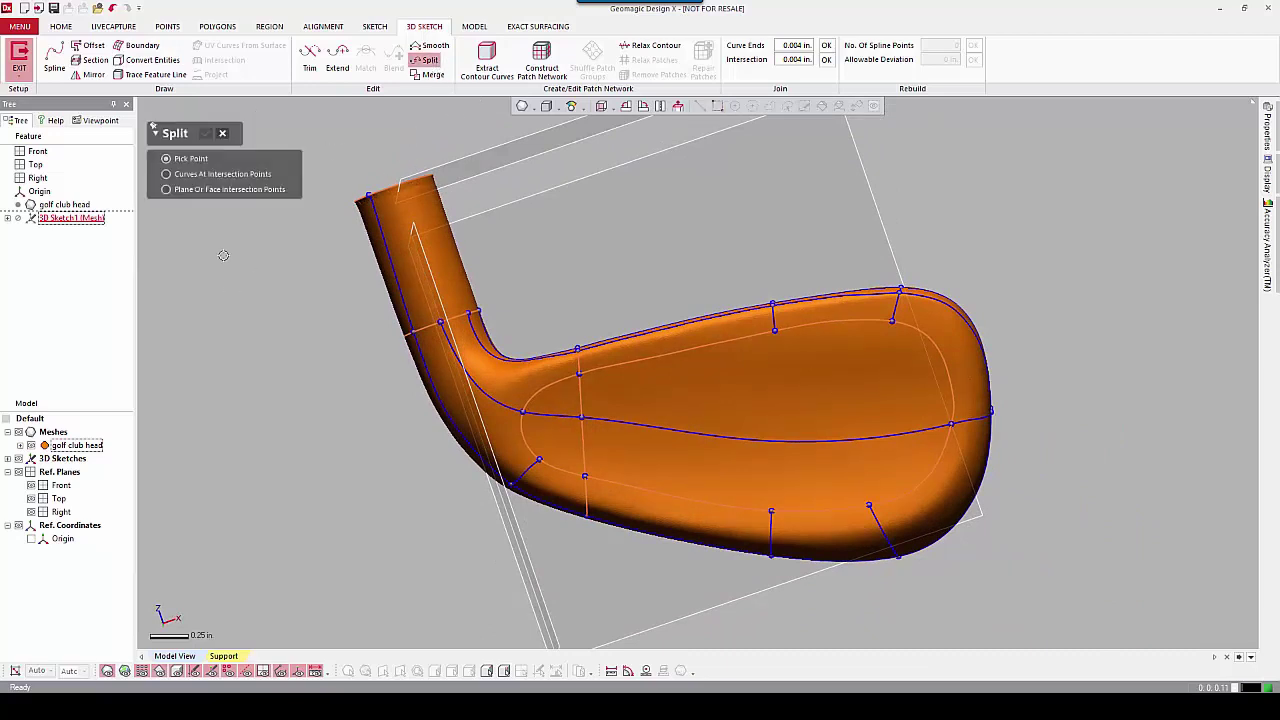
- Split all sketch curves, including the hosel curve, at their intersection points
left_click(225, 175)
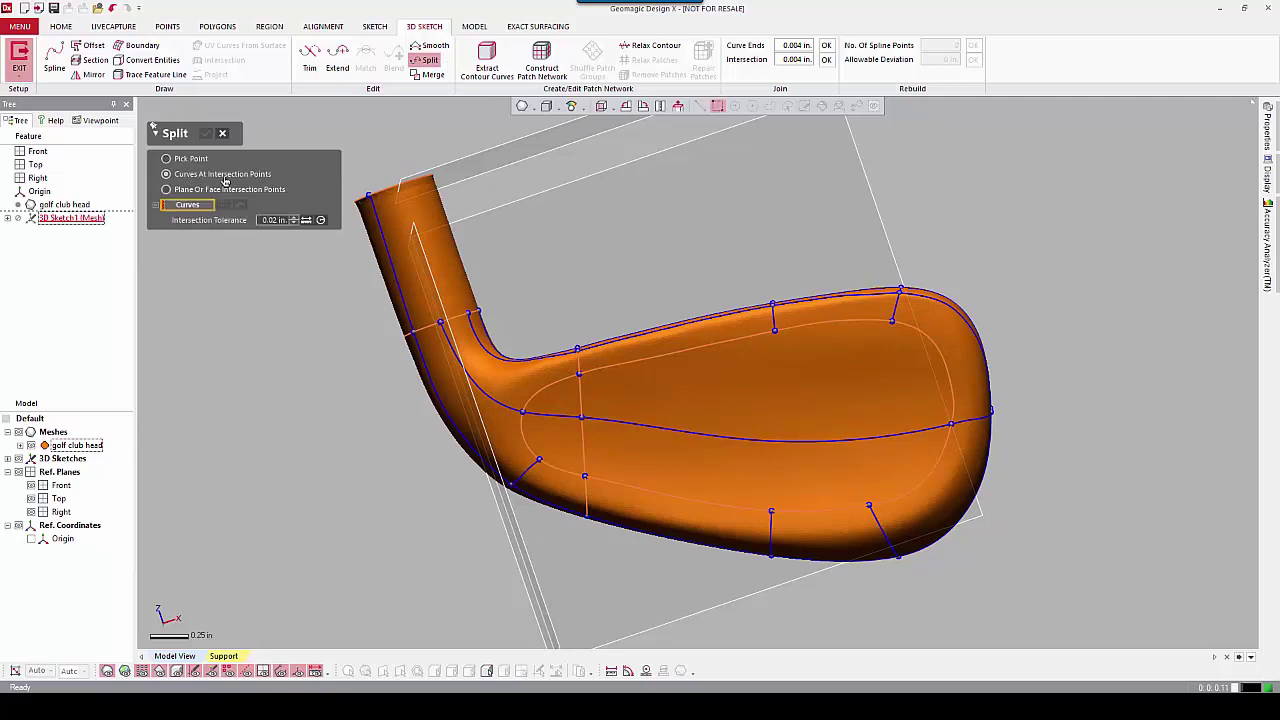
right_click(245, 329)
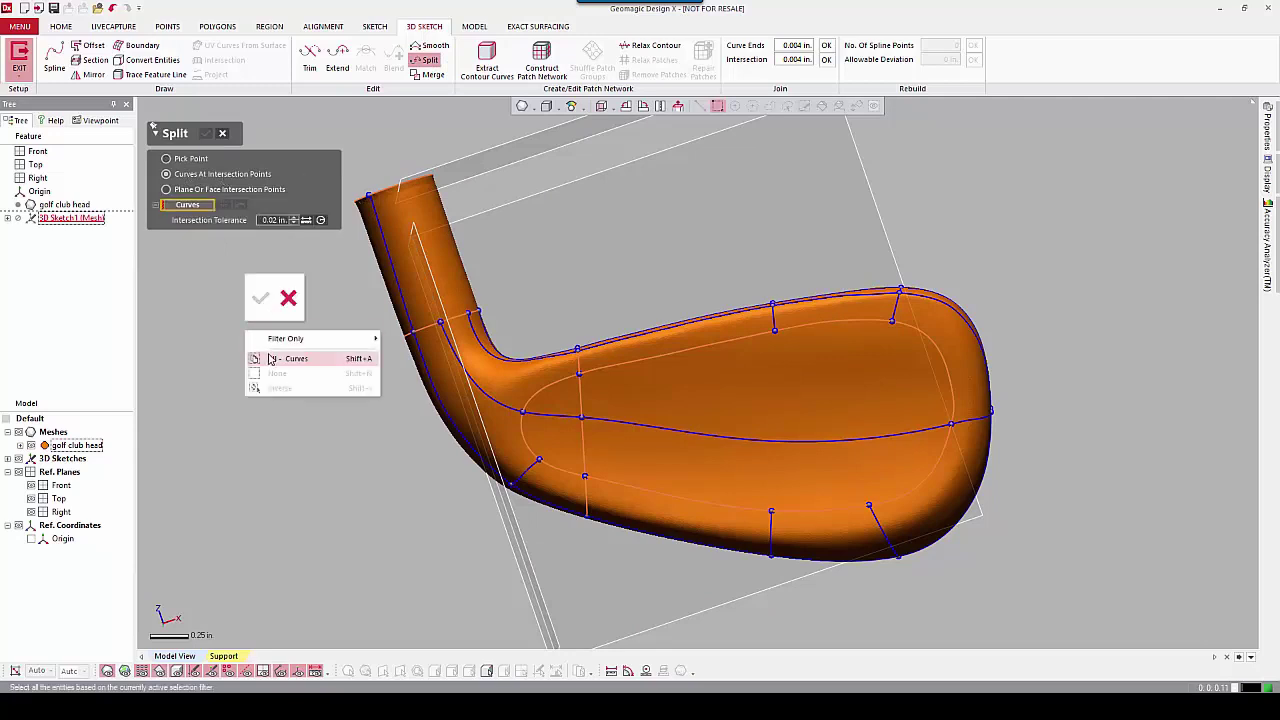
left_click(268, 353)
mouse_move(760, 415)
right_mouse_down()
mouse_move(654, 437)
mouse_move(680, 443)
right_mouse_up()
scroll(707, 399, "up", 3)
scroll(707, 399, "up", 1)
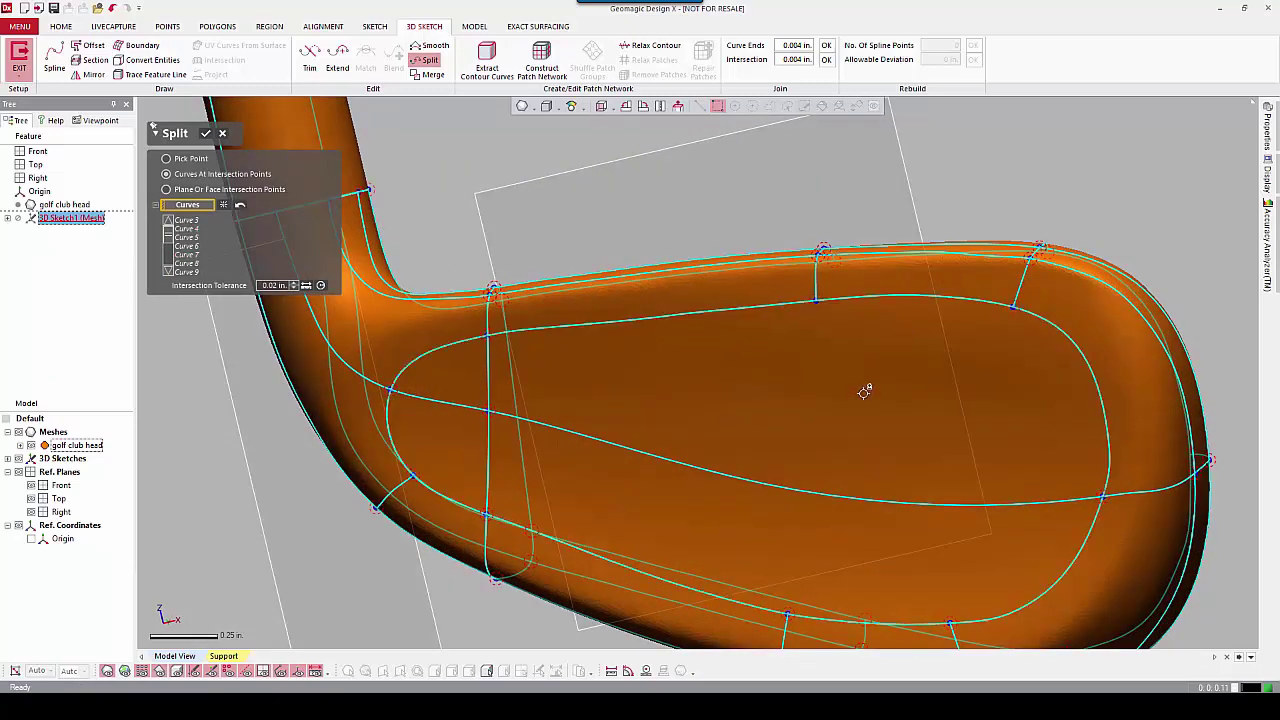
scroll(900, 389, "down", 1)
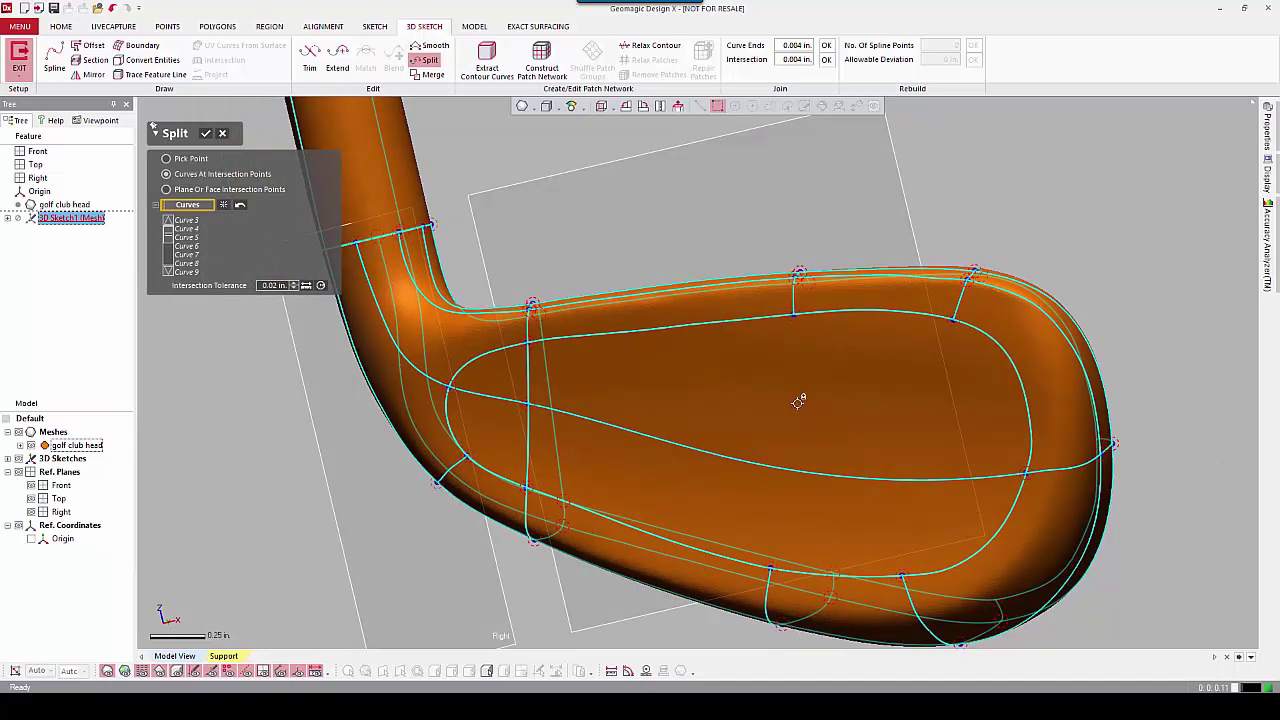
left_click(400, 230)
left_click(206, 134)
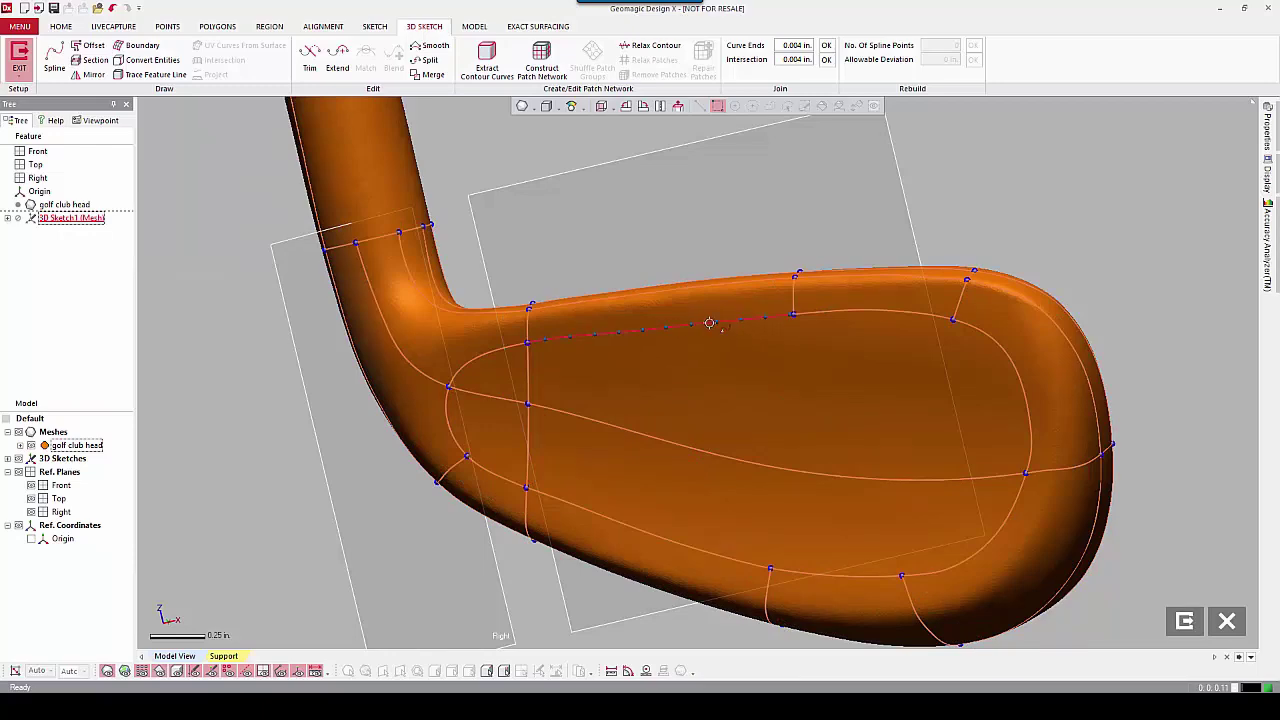
- Rebuild all 3D sketch curves with 40 spline points and switch to the Front view
scroll(787, 389, "down", 3)
right_click_drag(787, 389, 765, 381)
scroll(765, 382, "up", 2)
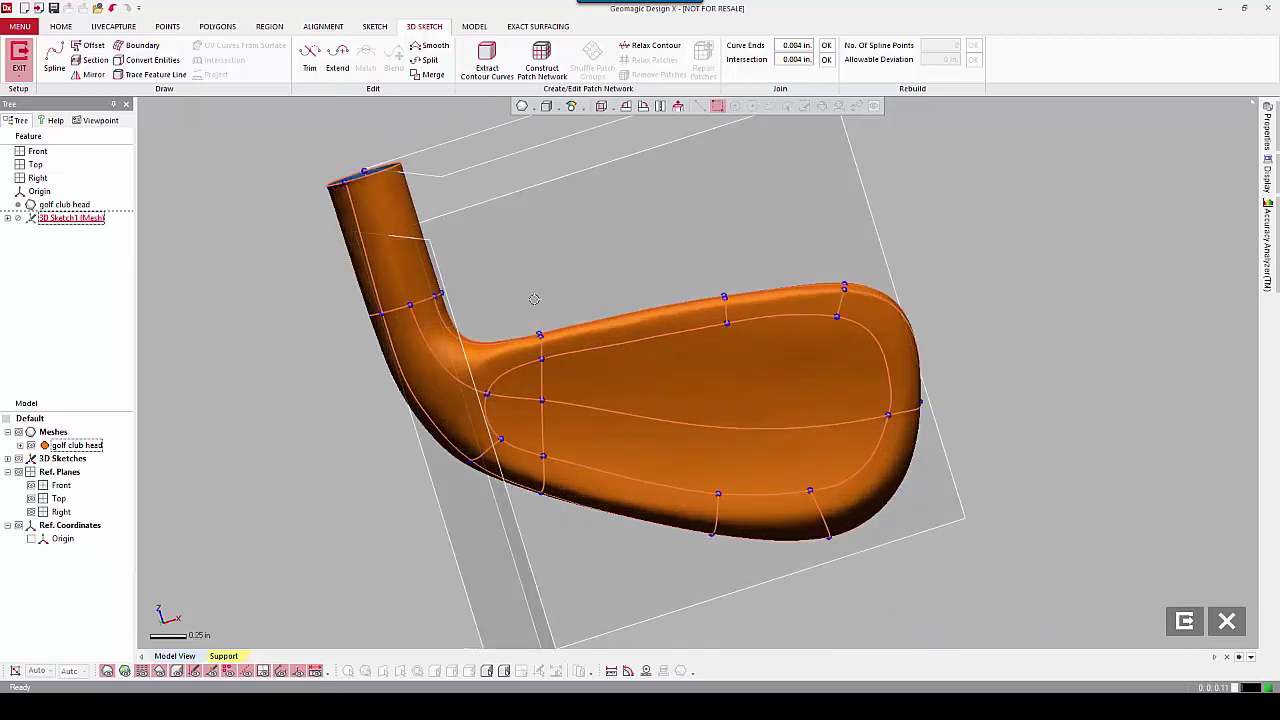
right_click_drag(766, 416, 766, 386)
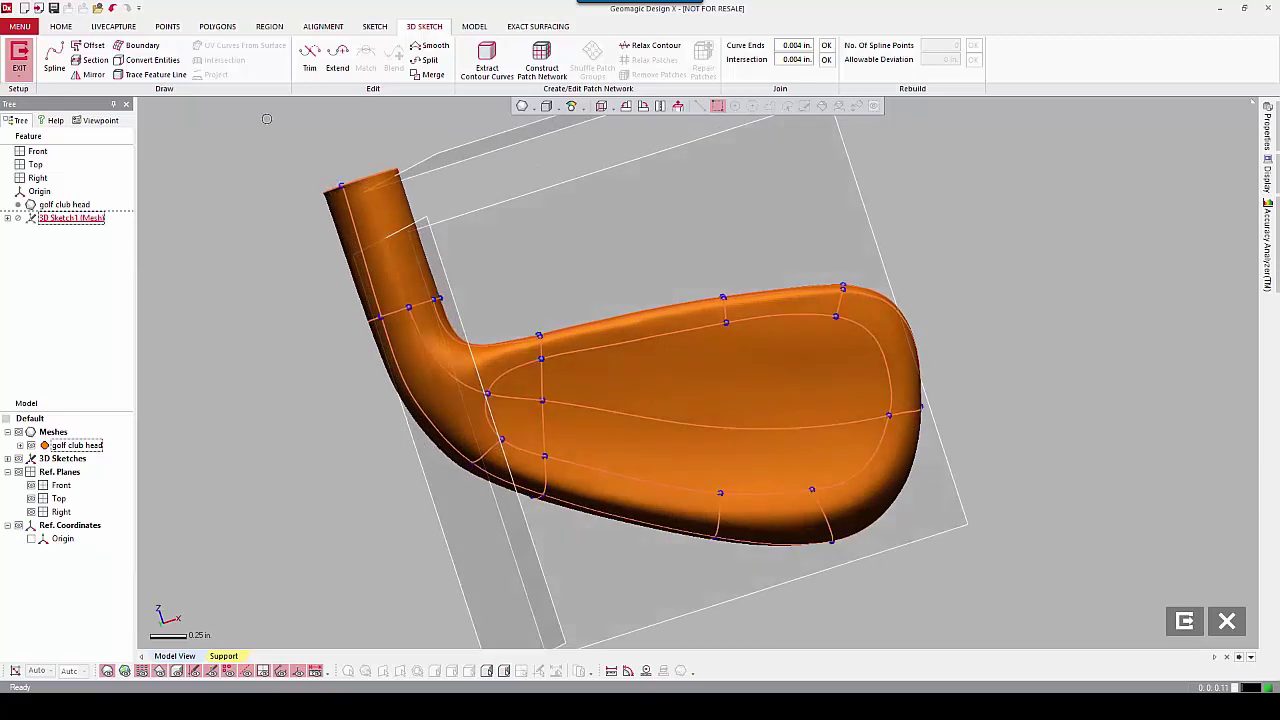
left_click_drag(264, 127, 1048, 607)
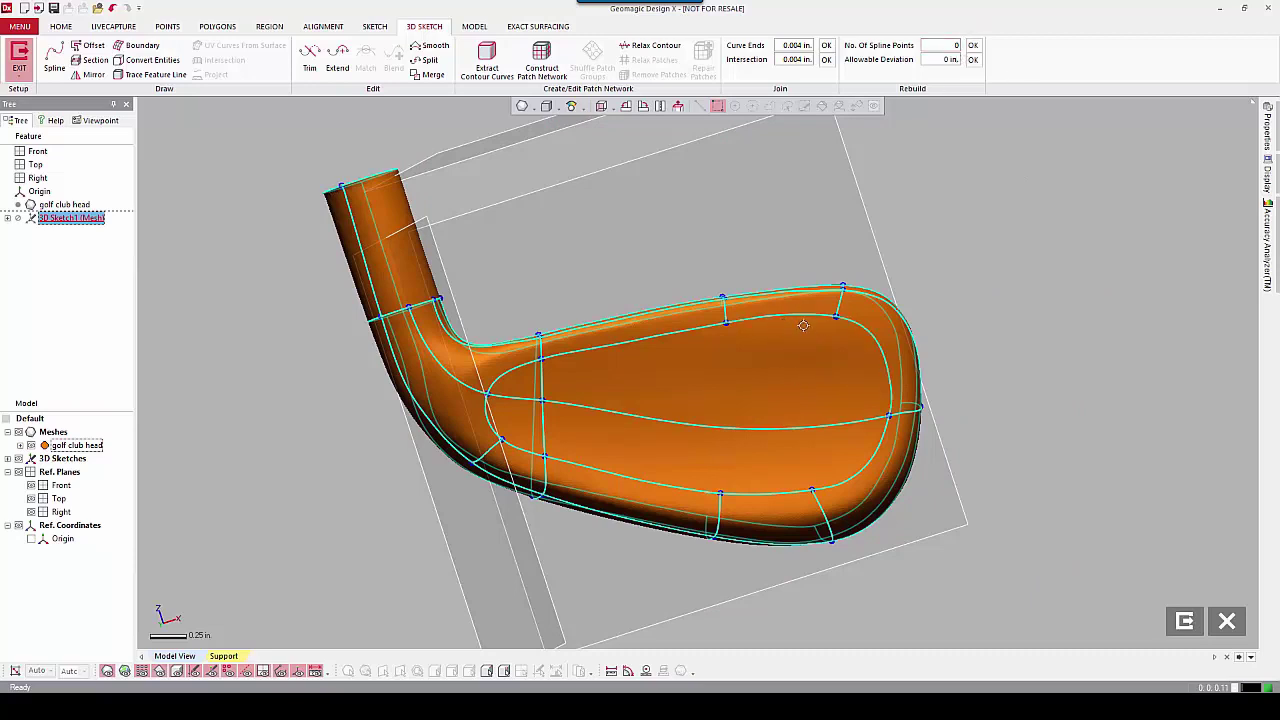
left_click(940, 45)
type("40")
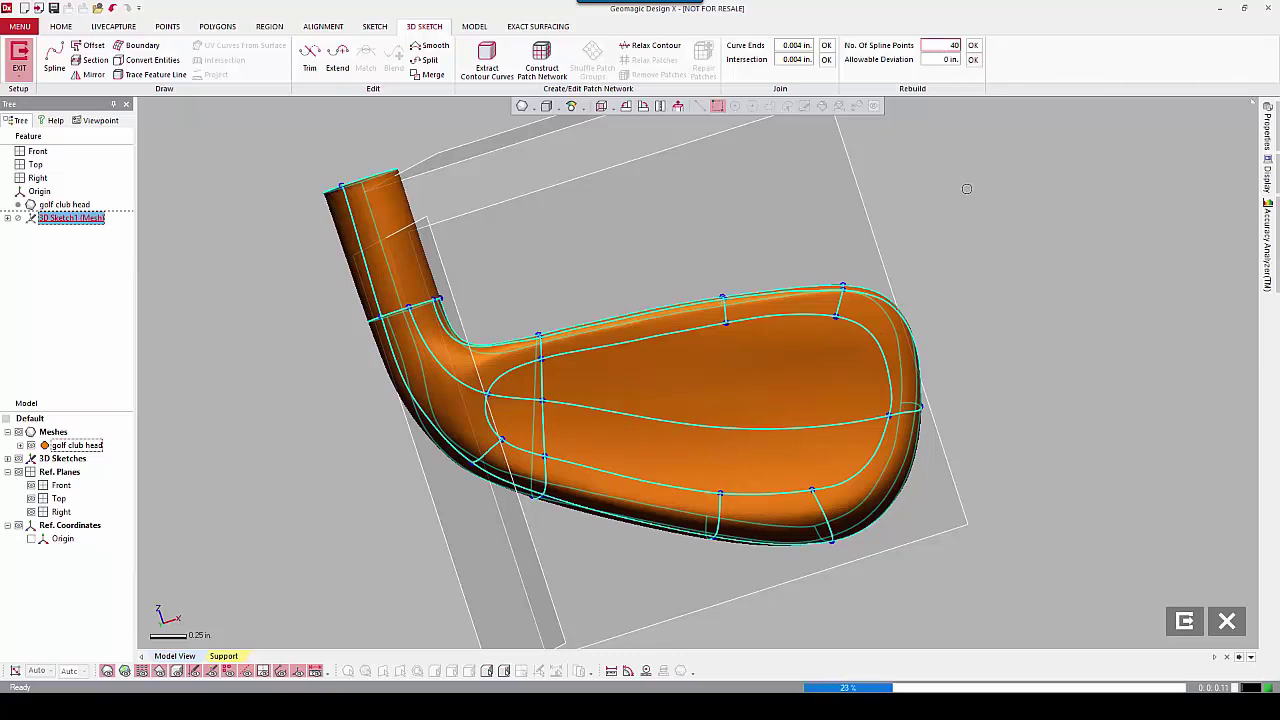
left_click(966, 188)
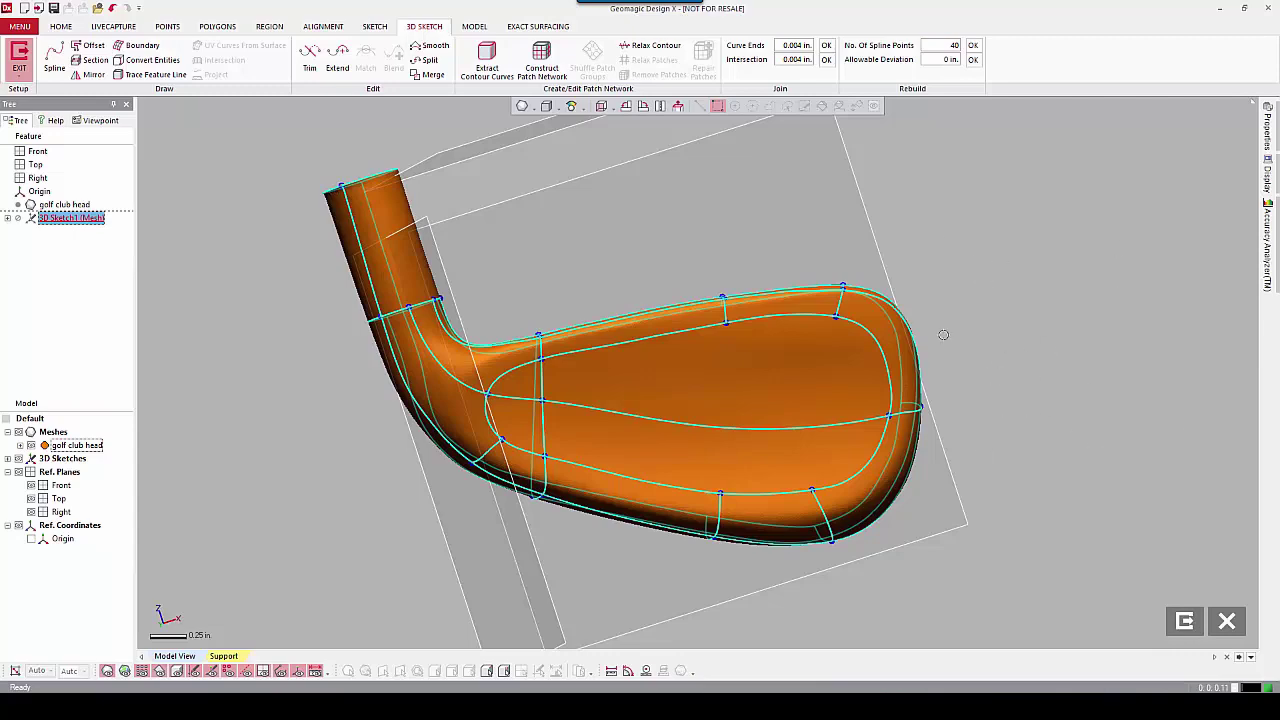
right_click_drag(766, 240, 640, 130)
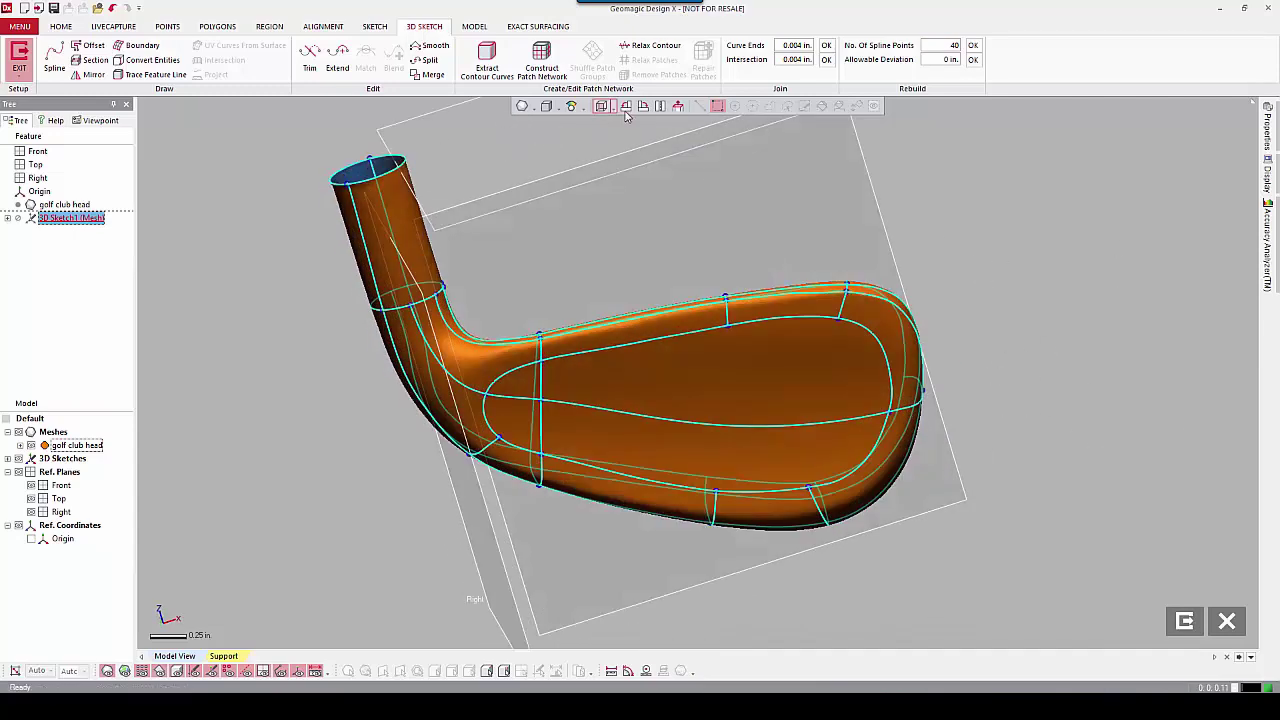
left_click(603, 108)
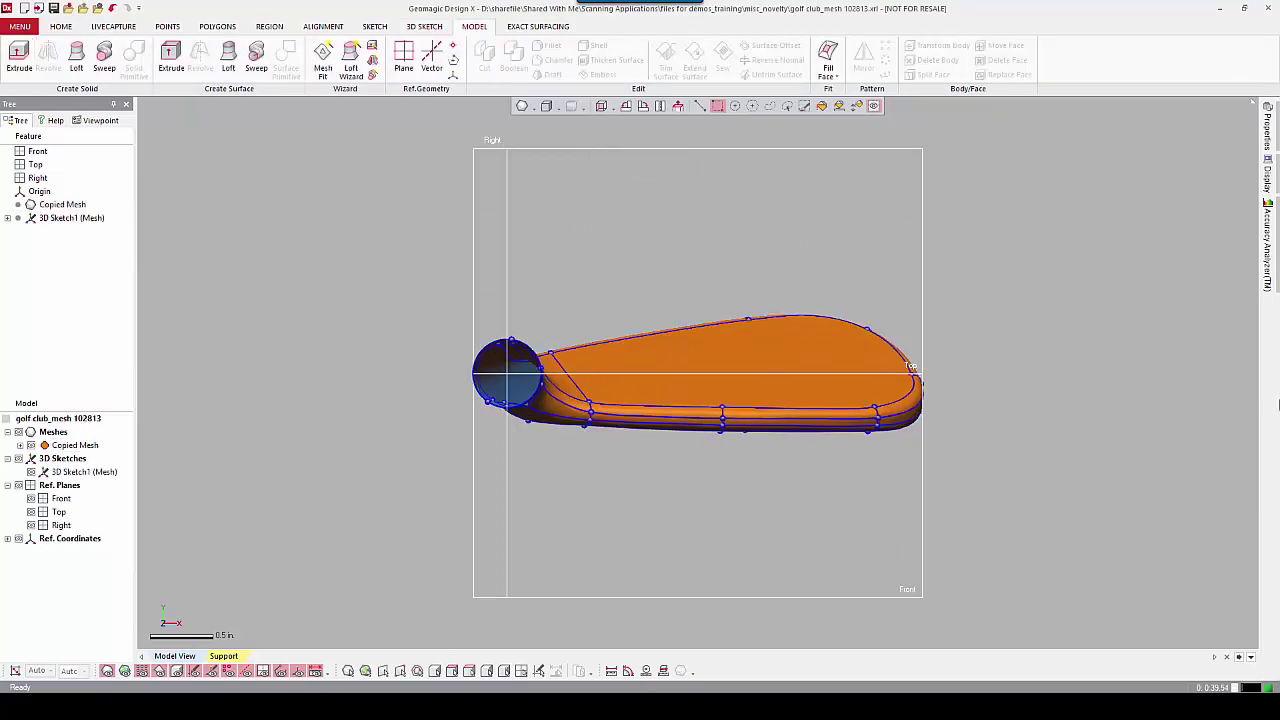
- Start a Legacy Boundary Fit on the club head mesh using all sketch curves
left_click(31, 32)
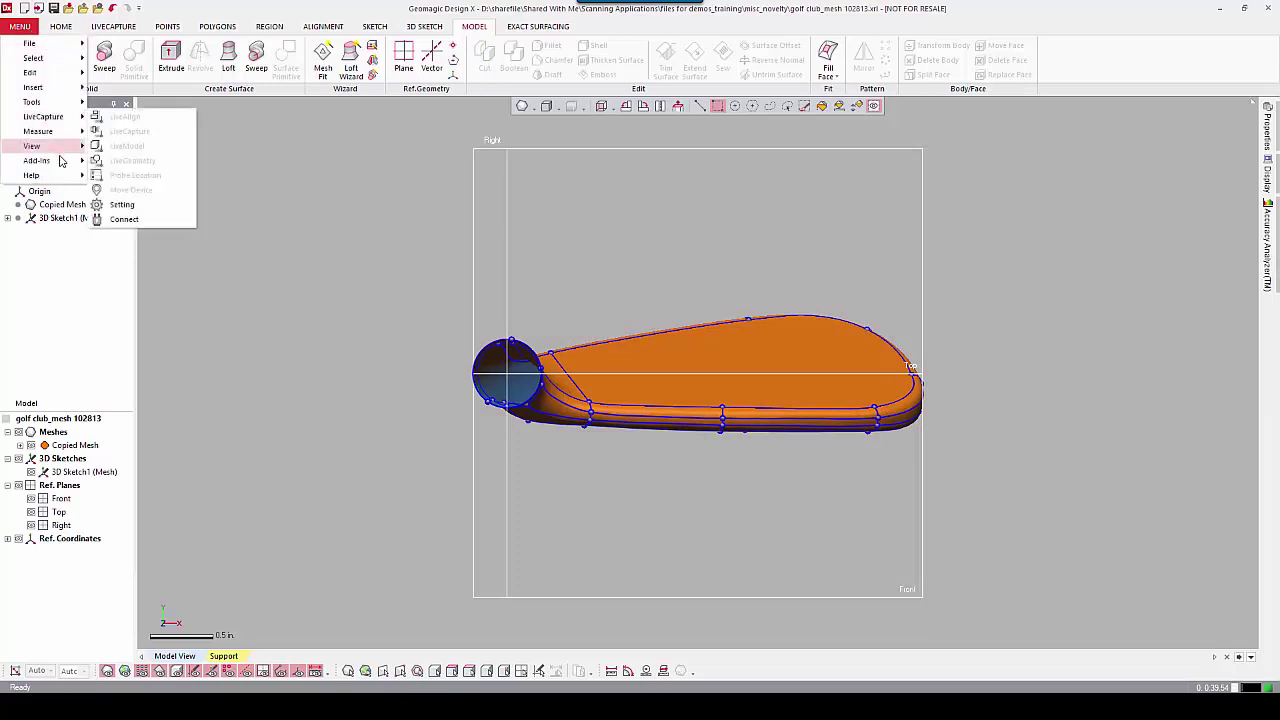
mouse_move(37, 160)
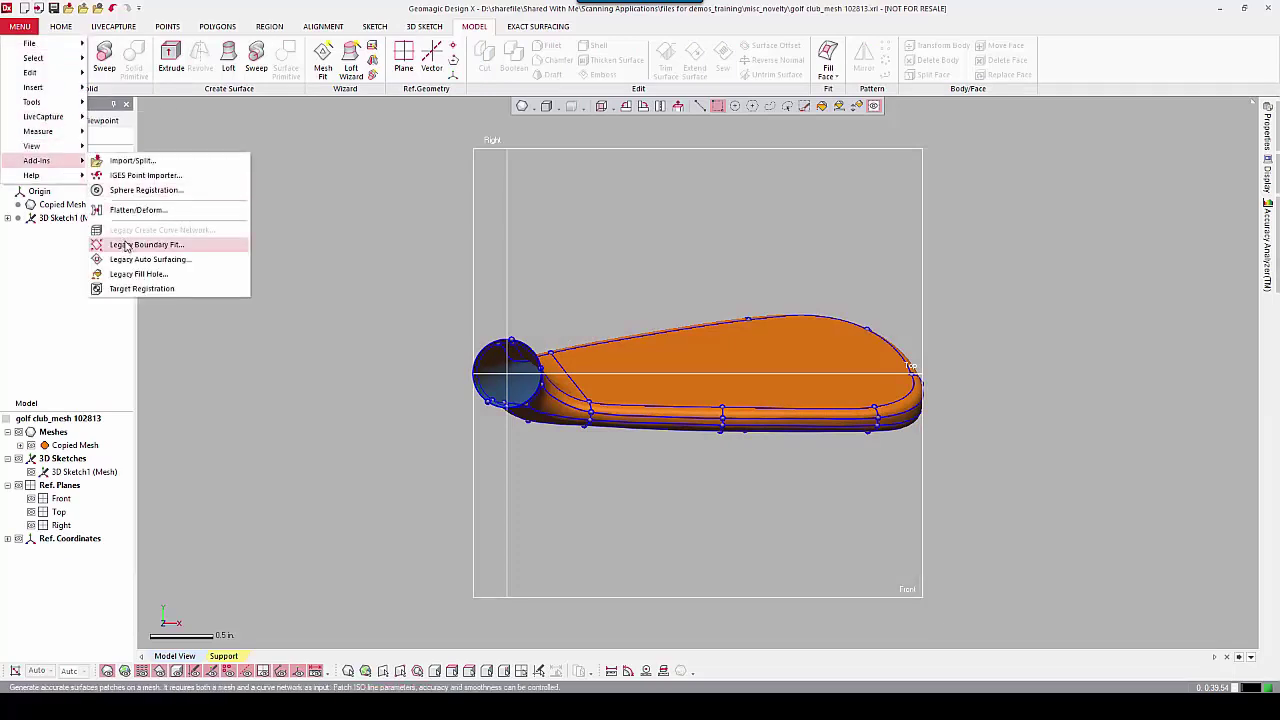
left_click(128, 247)
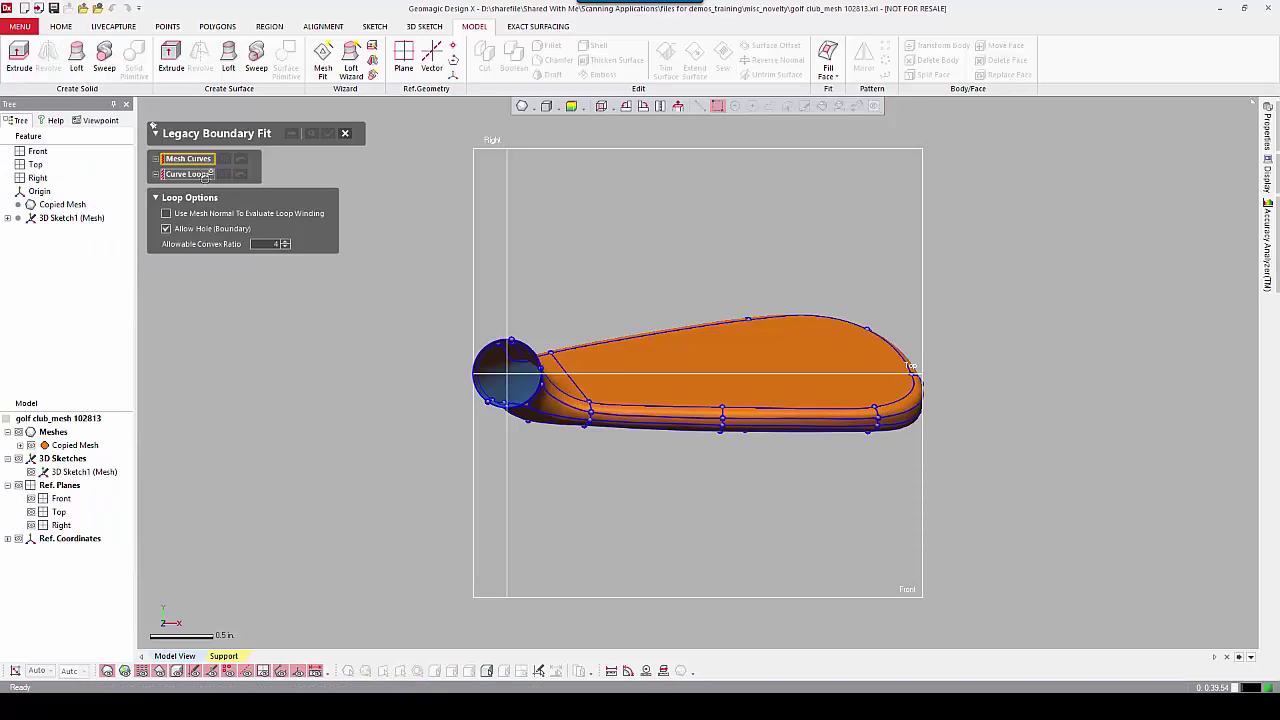
mouse_move(696, 493)
right_mouse_down()
mouse_move(678, 381)
mouse_move(603, 371)
right_mouse_up()
right_click(318, 360)
left_click(360, 393)
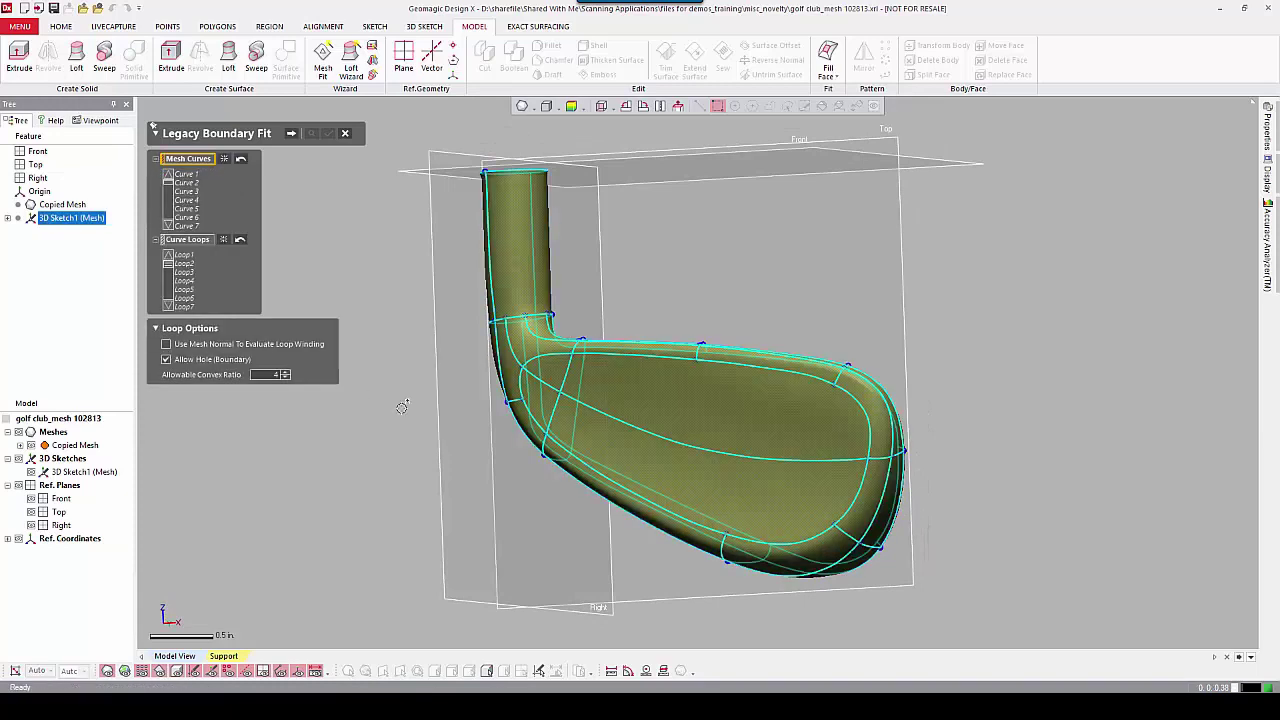
- Check the curve loops, including Loop3, Loop4 and Loop7, and continue to resolution settings
left_click(186, 280)
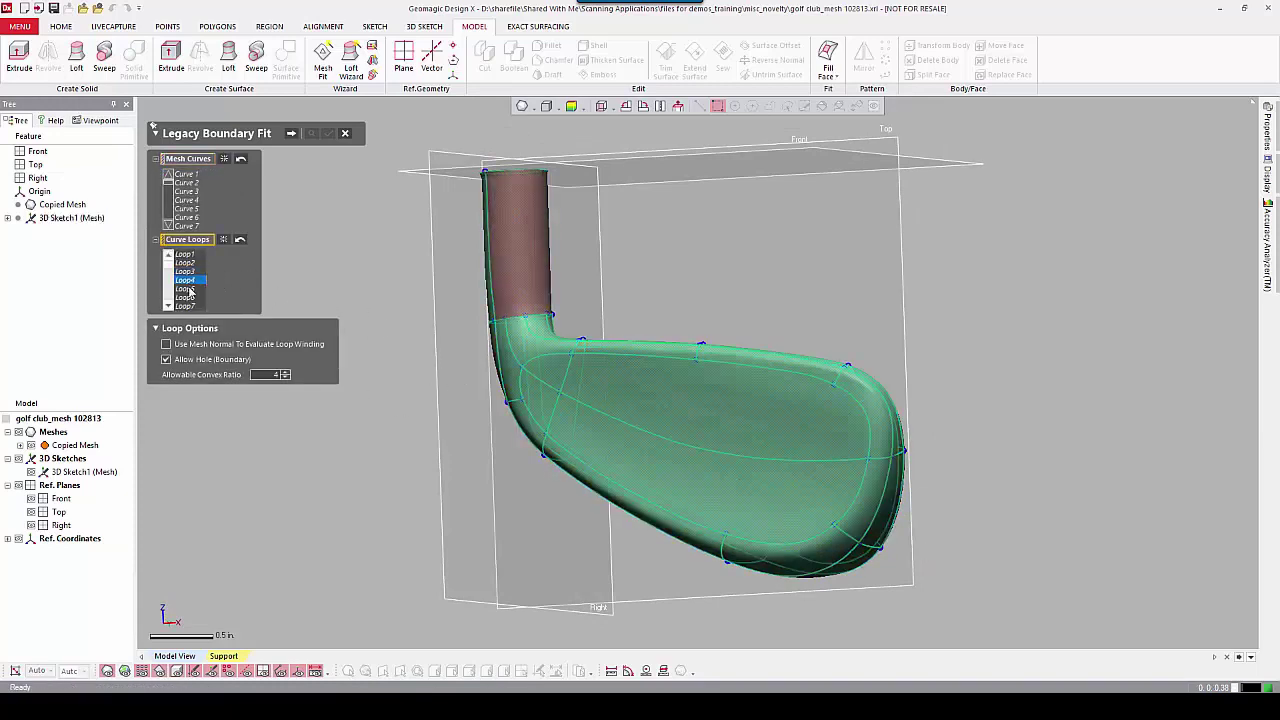
left_click(190, 297)
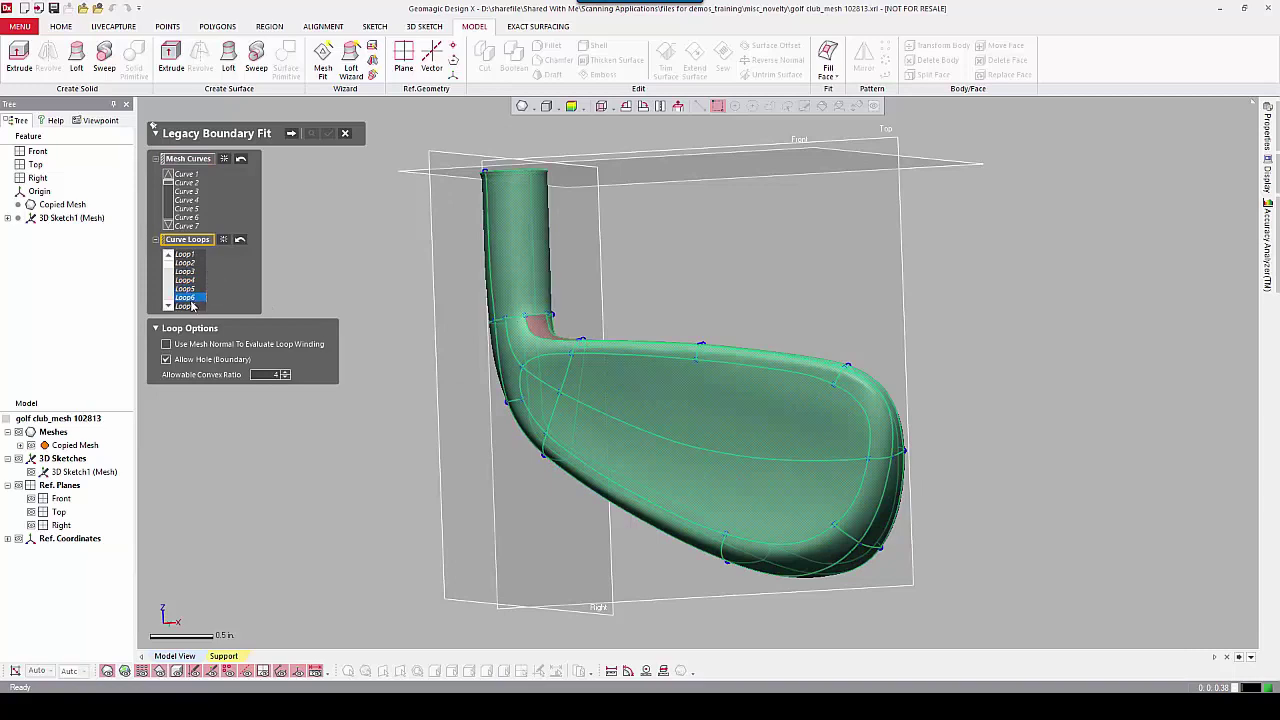
left_click(190, 305)
left_click(186, 280)
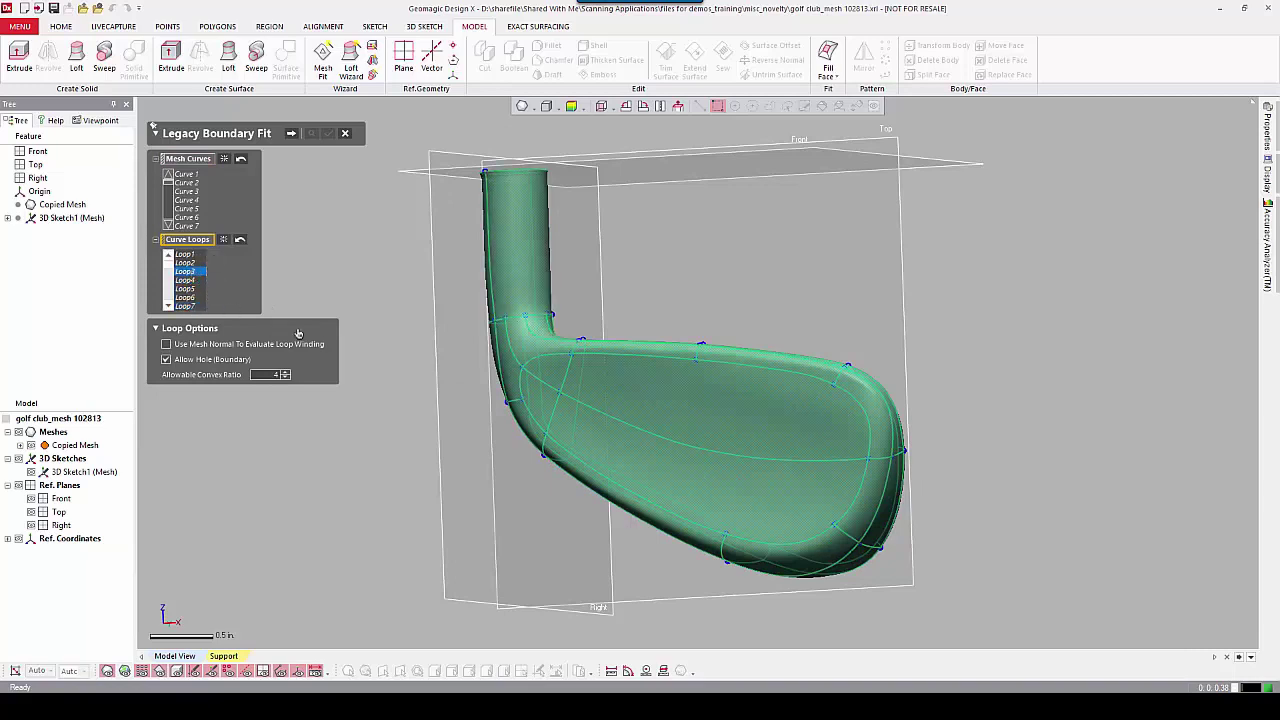
left_click(291, 134)
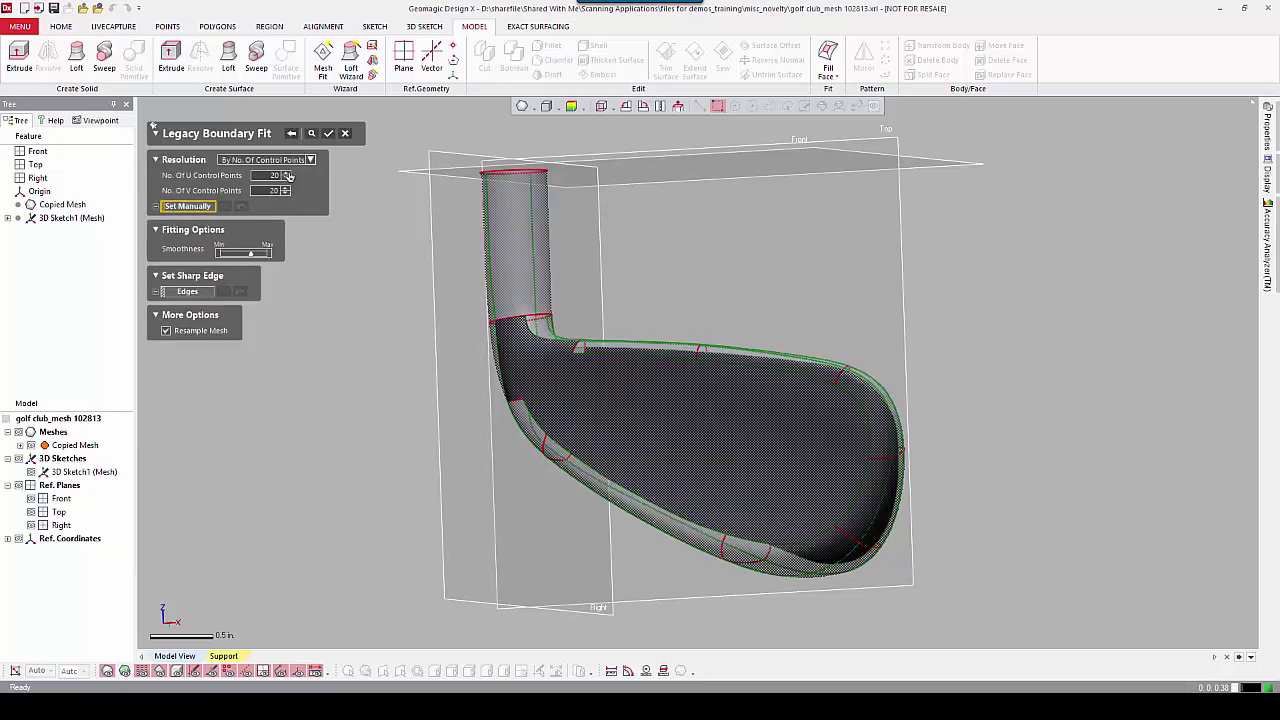
- Keep resolution by number of control points at 20 U by 20 V and run the fit
left_click(288, 161)
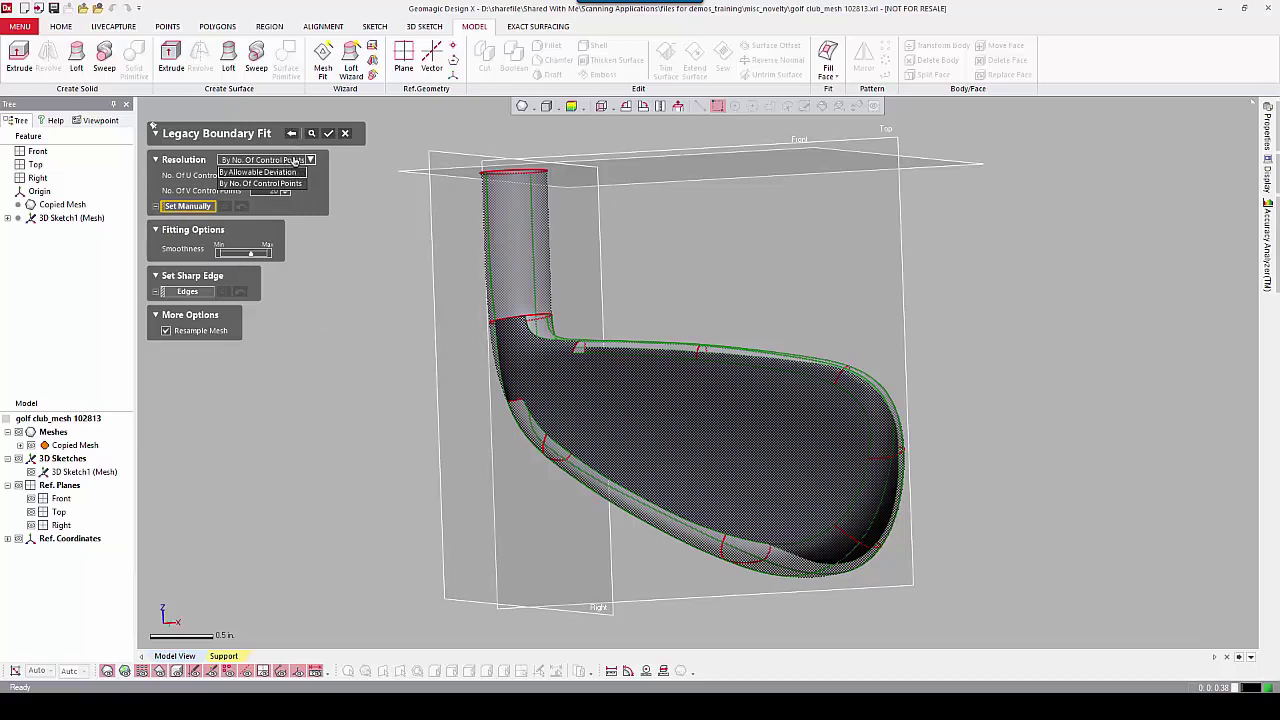
left_click(295, 160)
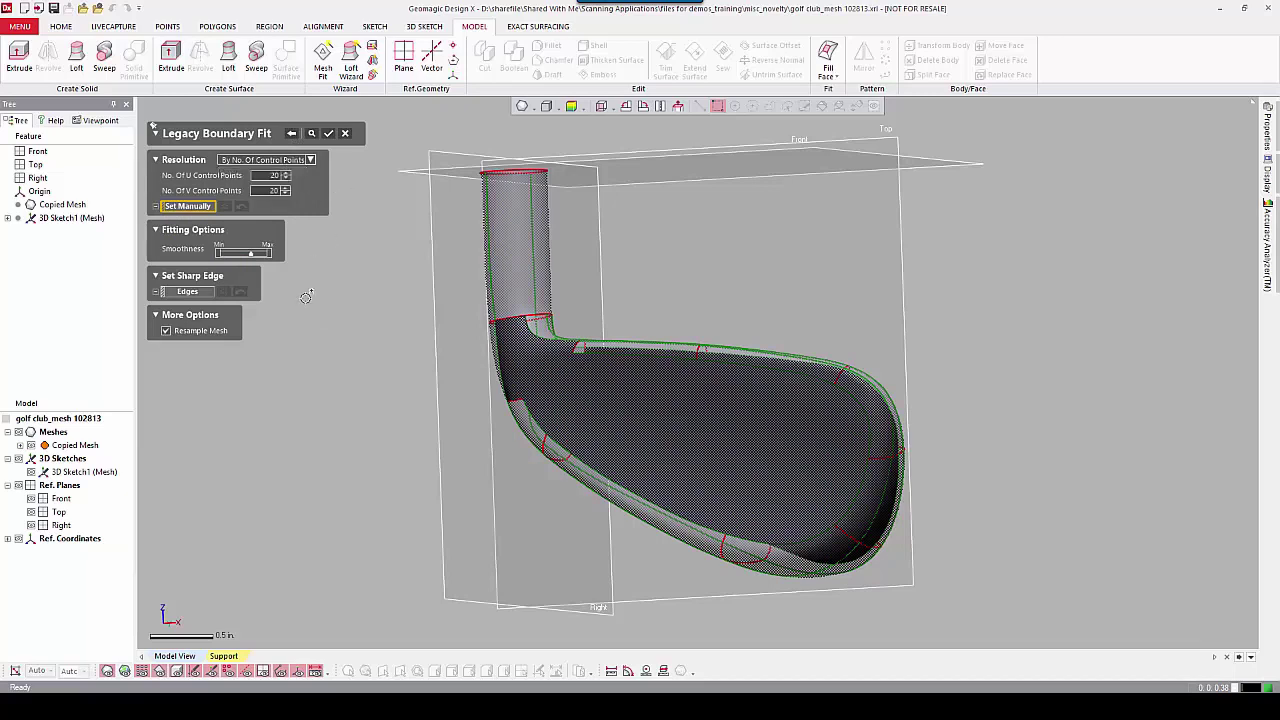
left_click(329, 137)
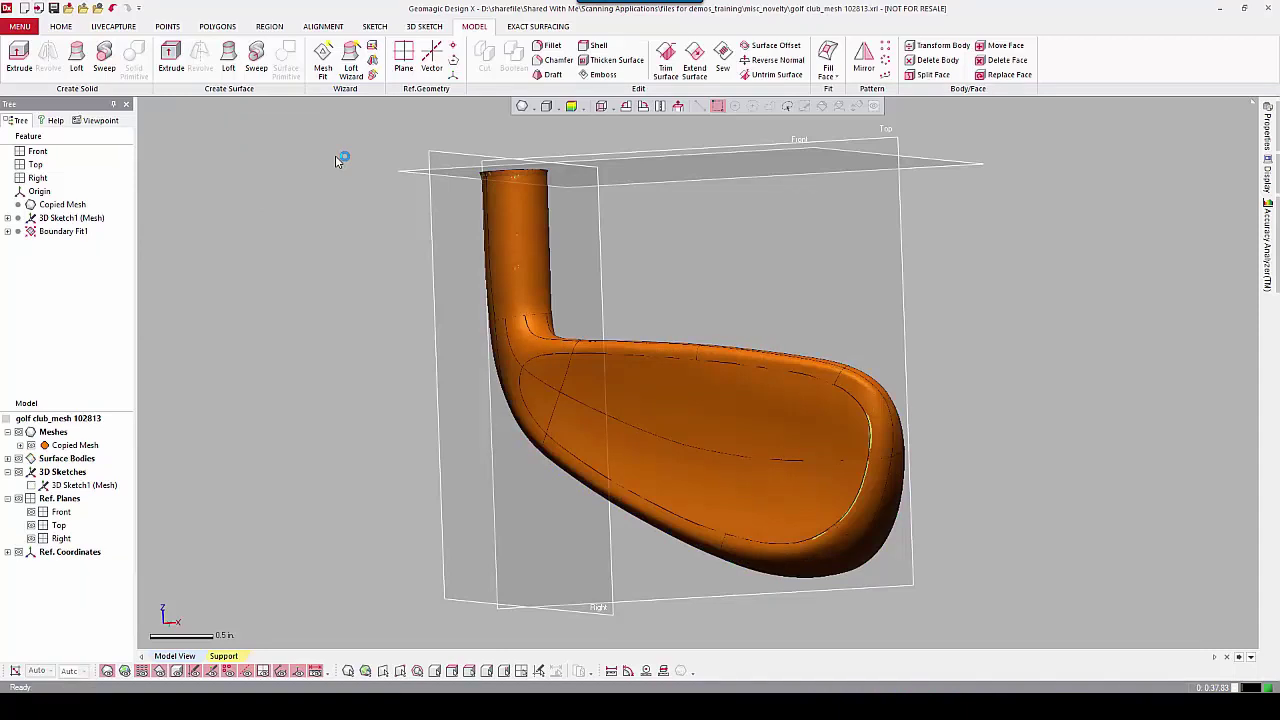
- Hide the scan mesh, select Boundary Fit1 under Surface Bodies, and zoom in on the hosel top
key("ctrl+1")
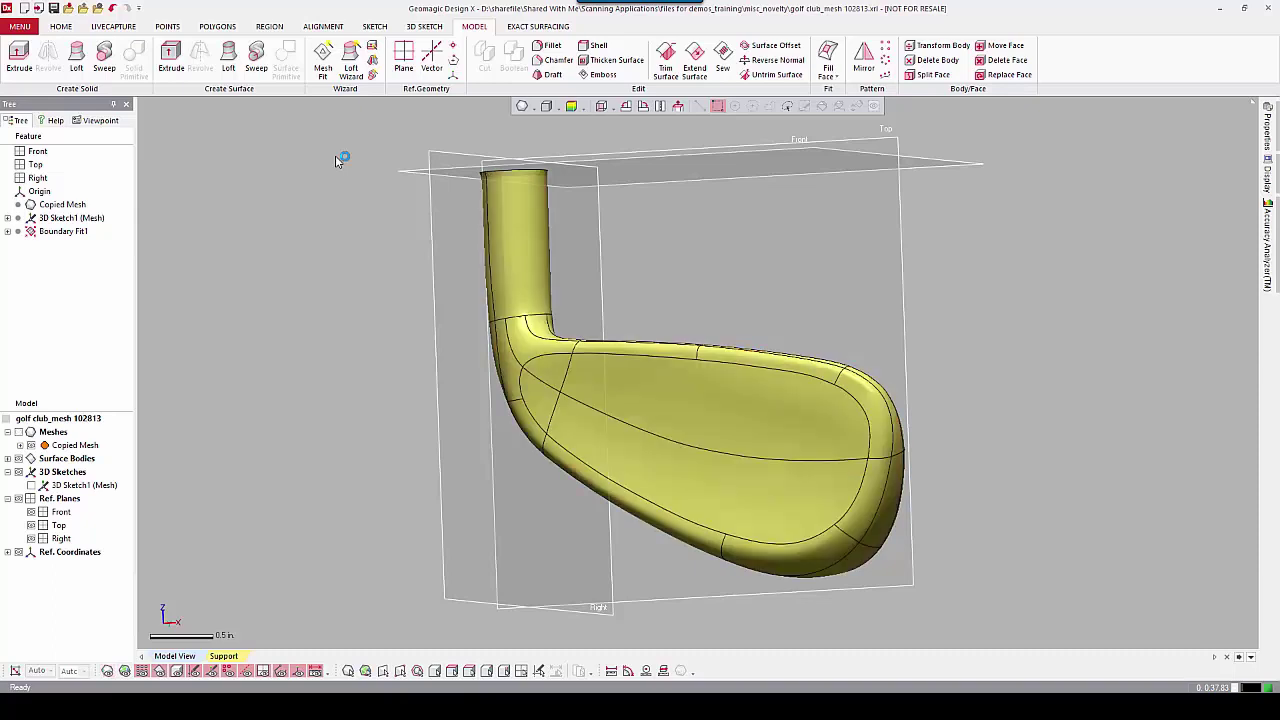
left_click(7, 458)
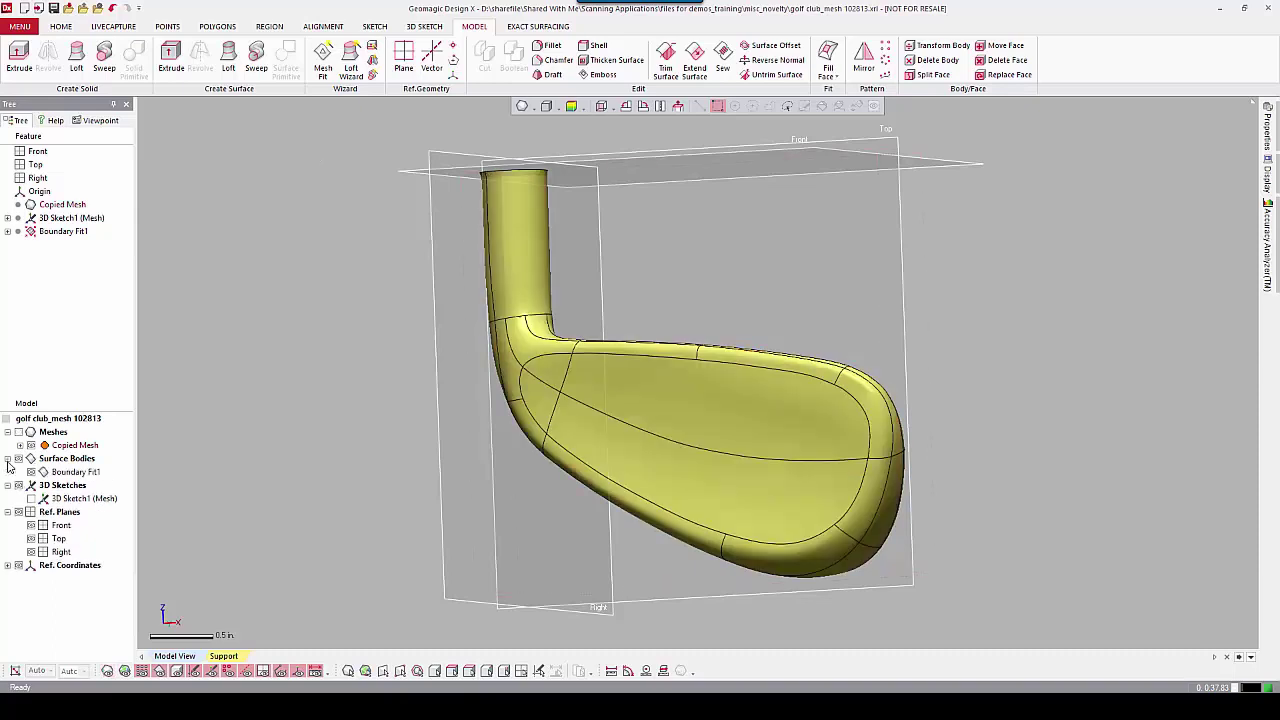
left_click(78, 472)
mouse_move(600, 400)
right_mouse_down()
mouse_move(517, 160)
mouse_move(647, 378)
right_mouse_up()
scroll(655, 365, "up", 2)
scroll(700, 390, "up", 2)
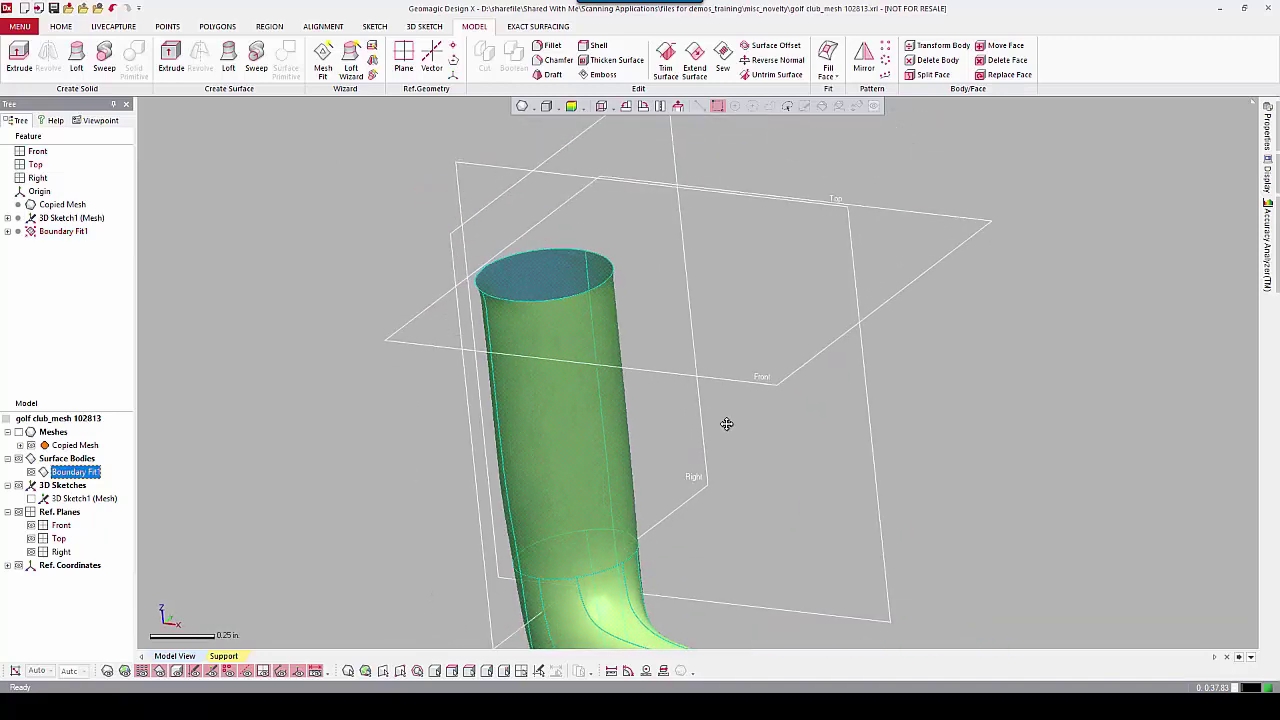
- Fill the hosel's open top from its two rim edges, creating the solid Fill Face1
left_click(843, 140)
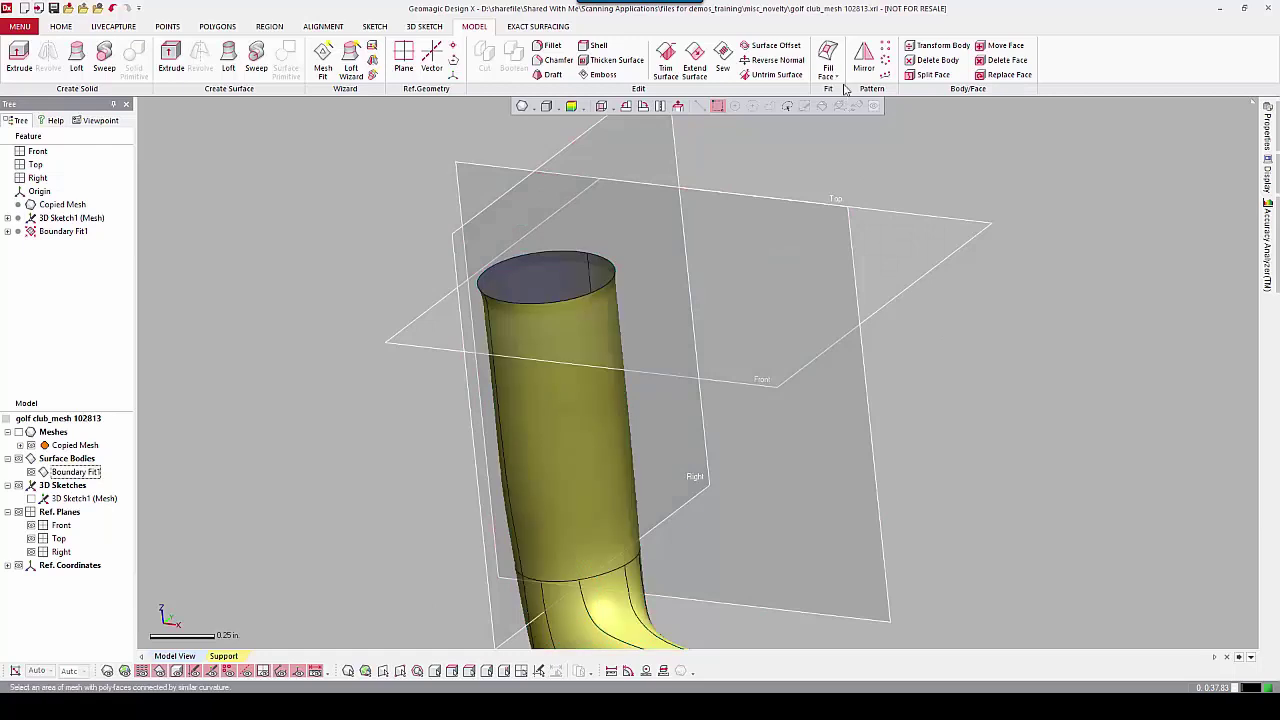
left_click(828, 60)
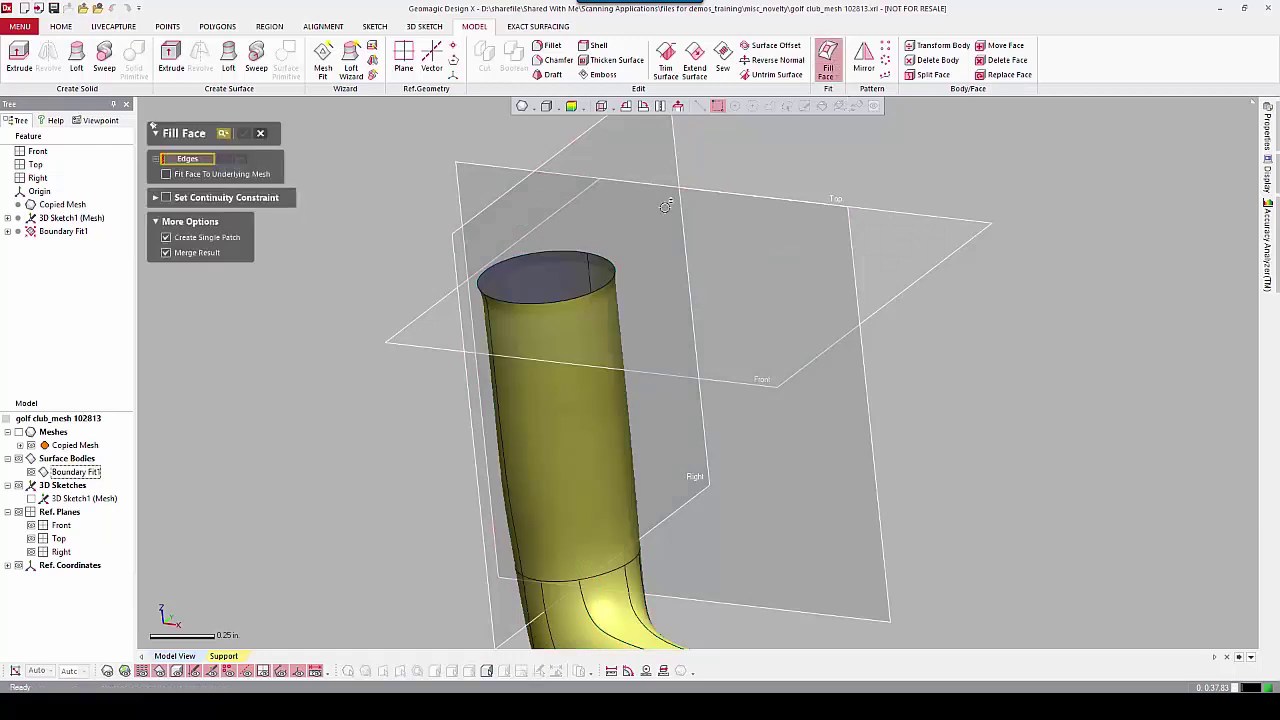
left_click(557, 252)
left_click(591, 291)
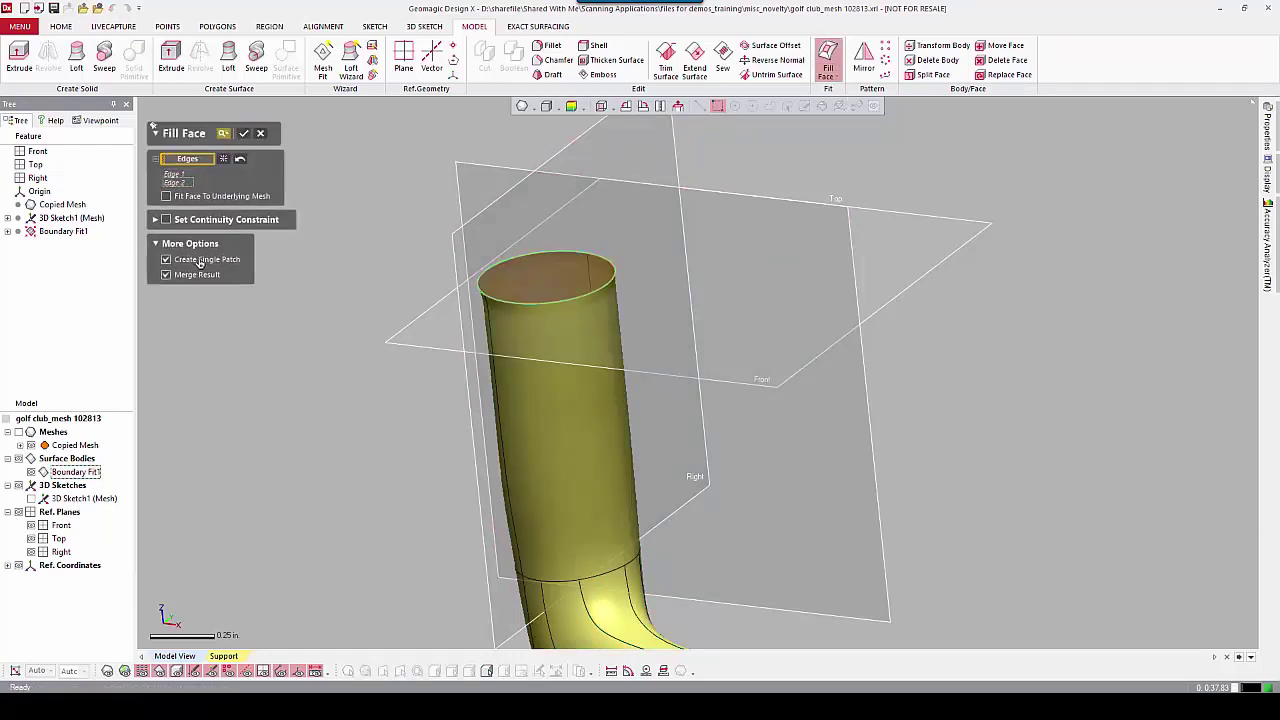
left_click(245, 134)
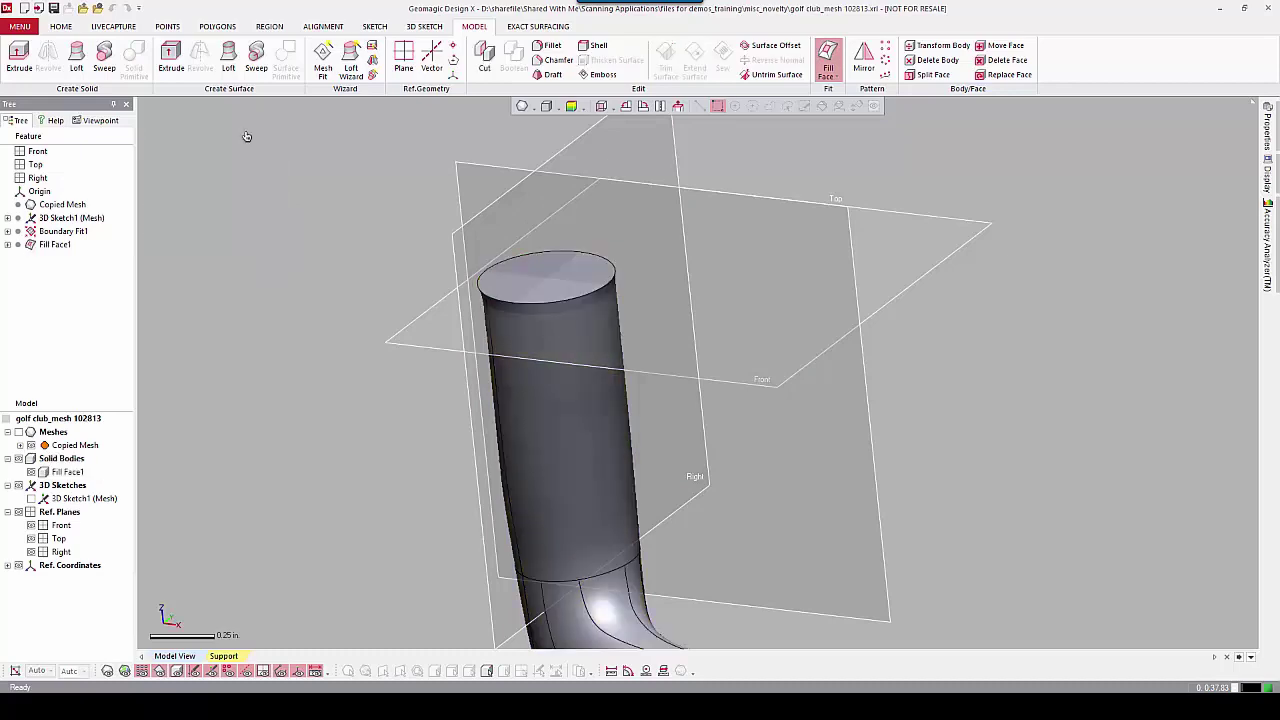
mouse_move(700, 420)
right_mouse_down()
mouse_move(773, 406)
mouse_move(686, 249)
mouse_move(698, 421)
right_mouse_up()
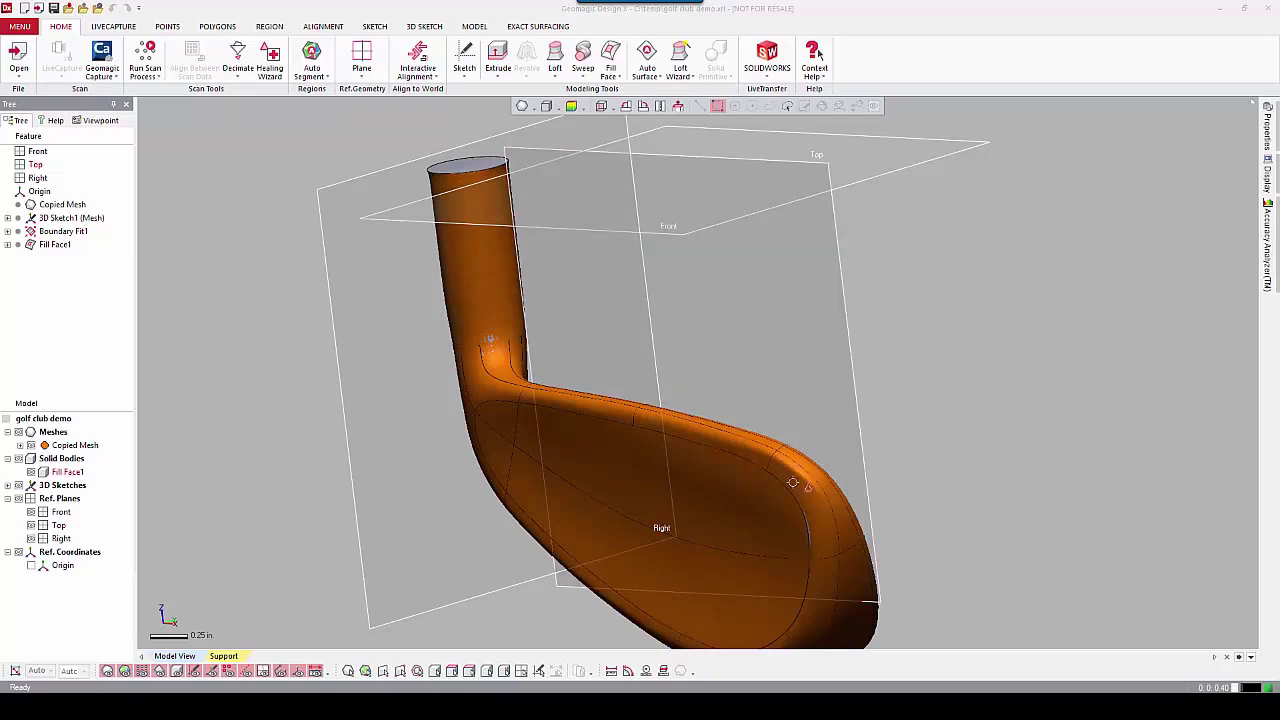
- Make 3D Sketch1 (Mesh) visible under 3D Sketches and orbit to an oblique face-and-hosel view
mouse_move(656, 493)
right_mouse_down()
mouse_move(651, 423)
mouse_move(588, 428)
mouse_move(621, 377)
right_mouse_up()
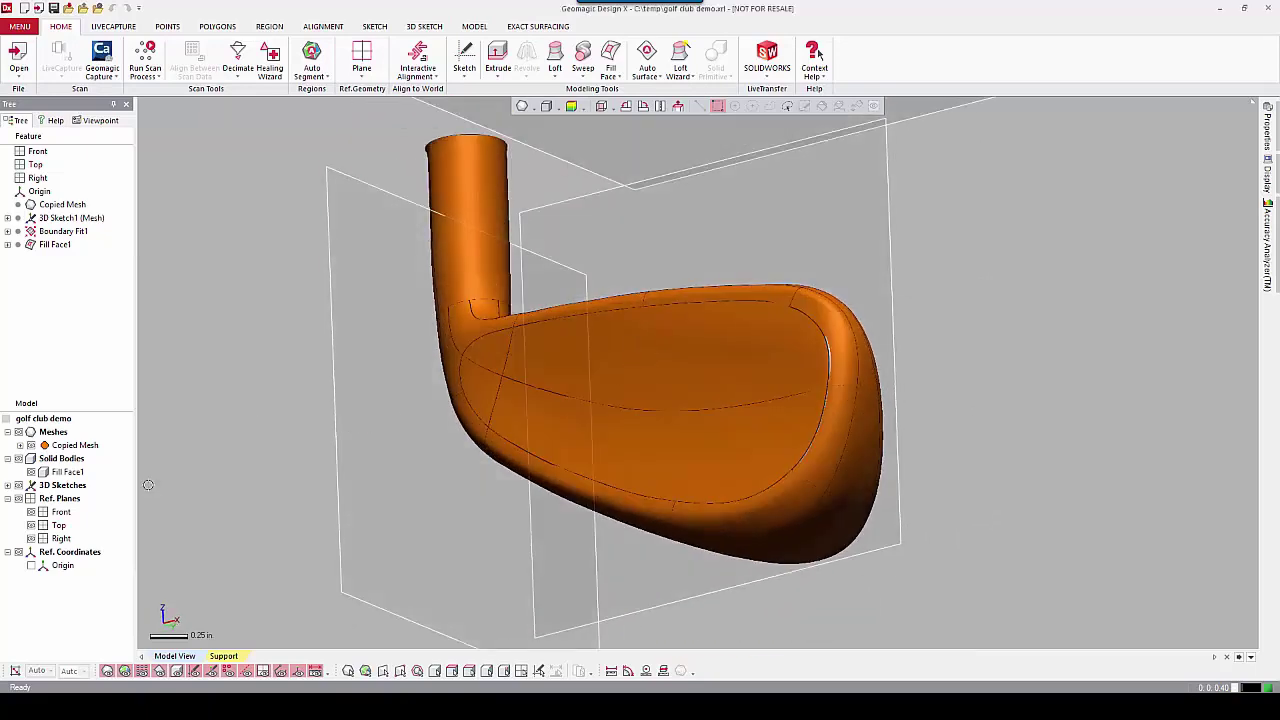
left_click(8, 486)
left_click(31, 498)
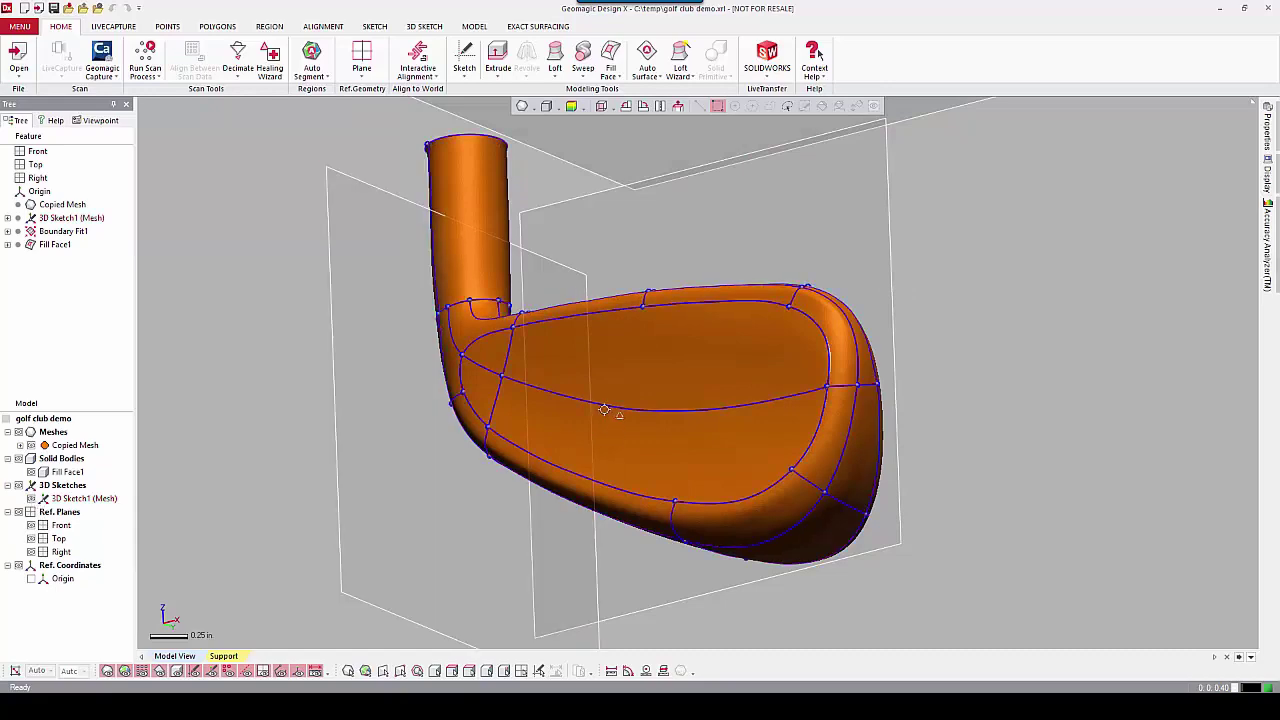
mouse_move(605, 409)
right_mouse_down()
mouse_move(600, 514)
mouse_move(596, 424)
right_mouse_up()
scroll(771, 443, "up", 2)
mouse_move(771, 443)
right_mouse_down()
mouse_move(380, 403)
mouse_move(585, 366)
mouse_move(690, 375)
mouse_move(563, 400)
mouse_move(686, 351)
mouse_move(755, 430)
mouse_move(803, 541)
right_mouse_up()
scroll(592, 391, "down", 2)
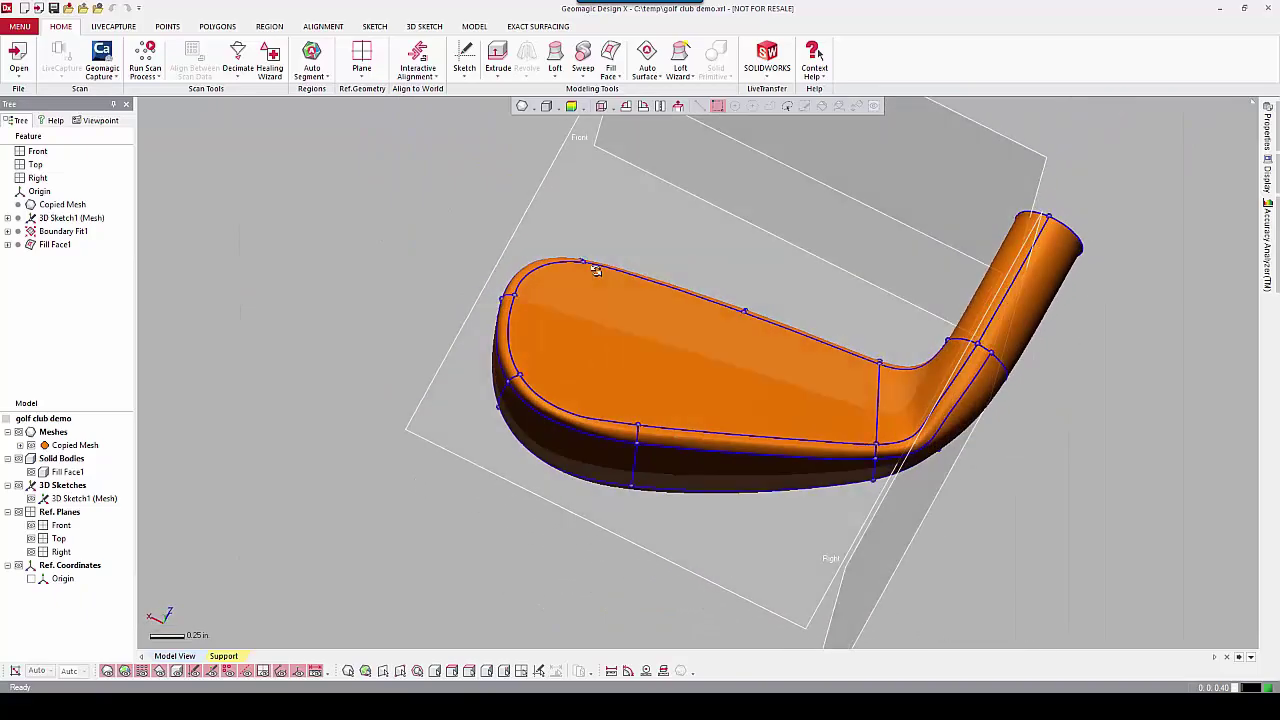